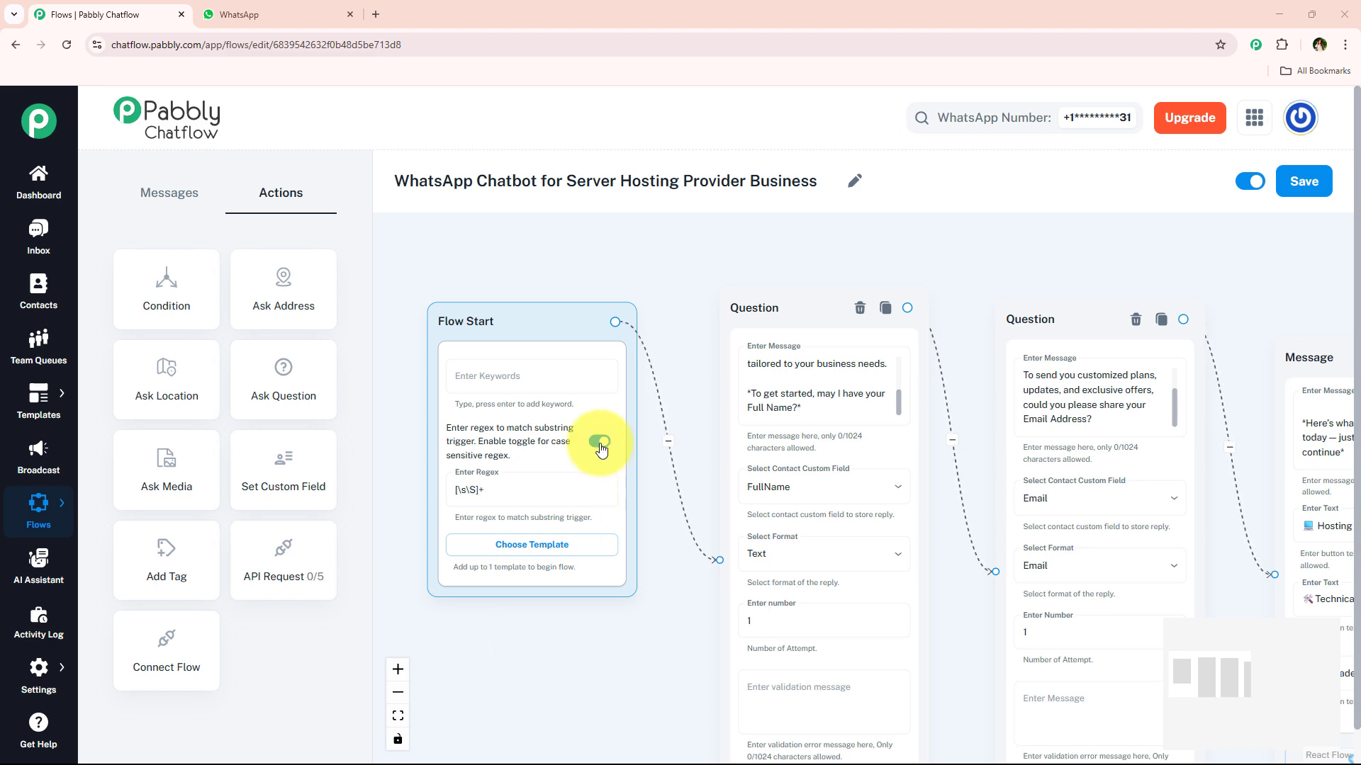
Step: Zoom out on the server hosting flow's trigger and question nodes, then select the flow title text
{"action": "scroll", "coordinate": [687, 365], "scroll_direction": "down", "scroll_amount": 3}
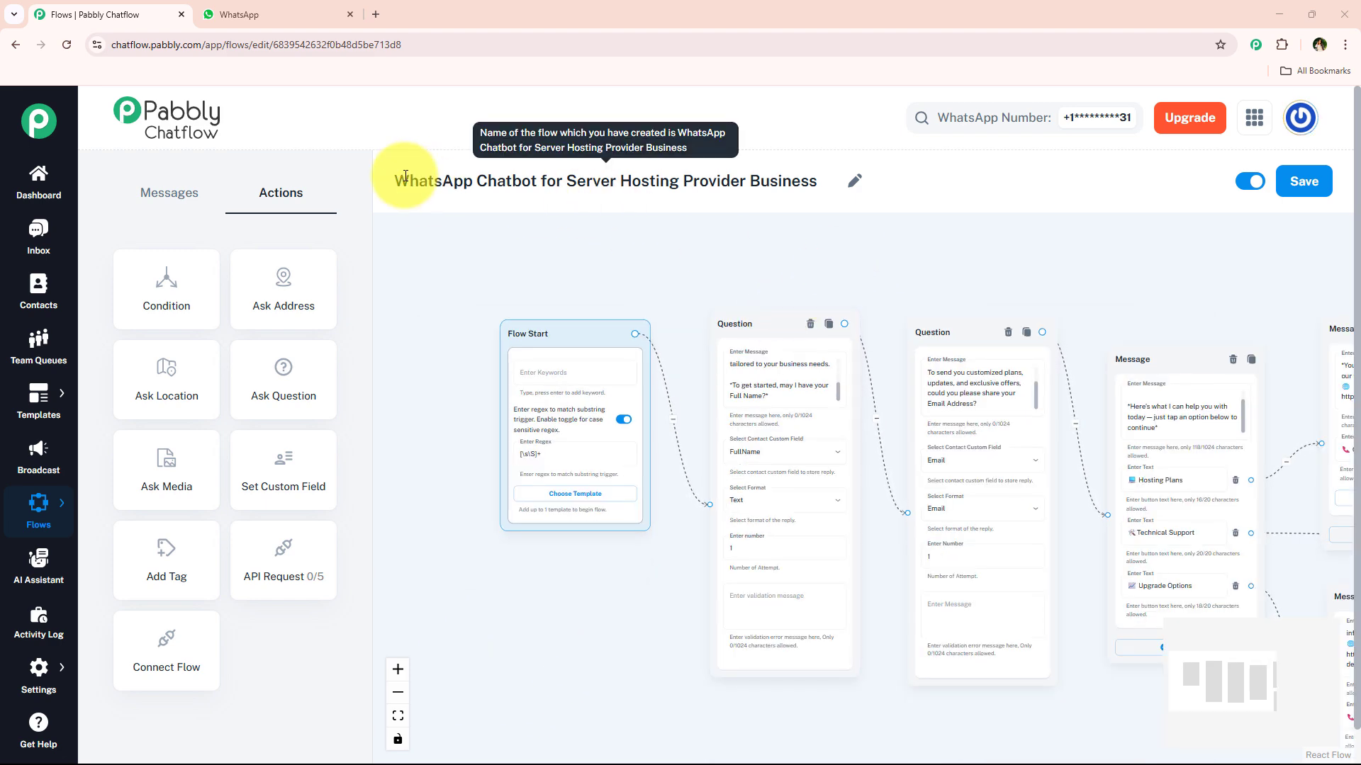
{"action": "mouse_move", "coordinate": [408, 182]}
{"action": "left_mouse_down"}
{"action": "mouse_move", "coordinate": [827, 180]}
{"action": "mouse_move", "coordinate": [387, 194]}
{"action": "left_mouse_up"}
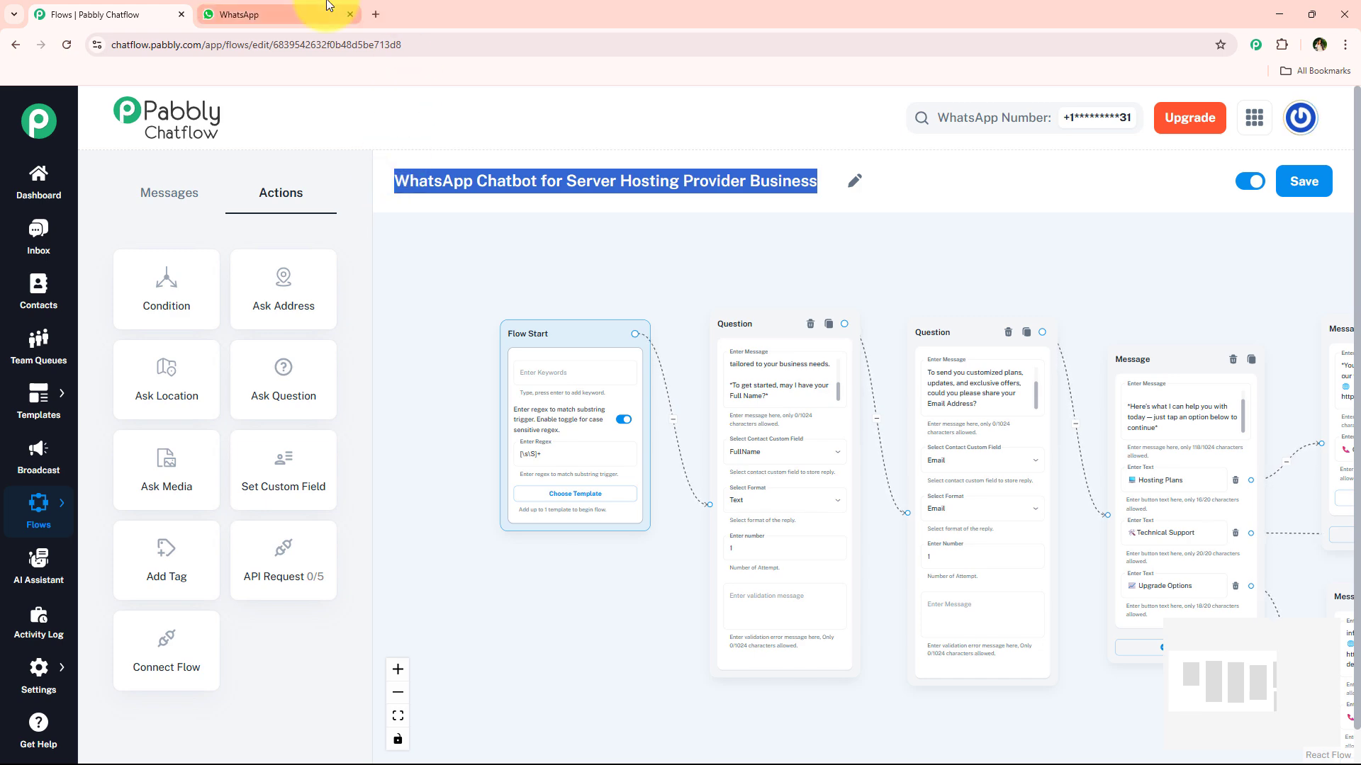
Step: In the WhatsApp test chat, greet the bot with 'Hey', then send a test name and e-mail address
{"action": "left_click", "coordinate": [255, 15]}
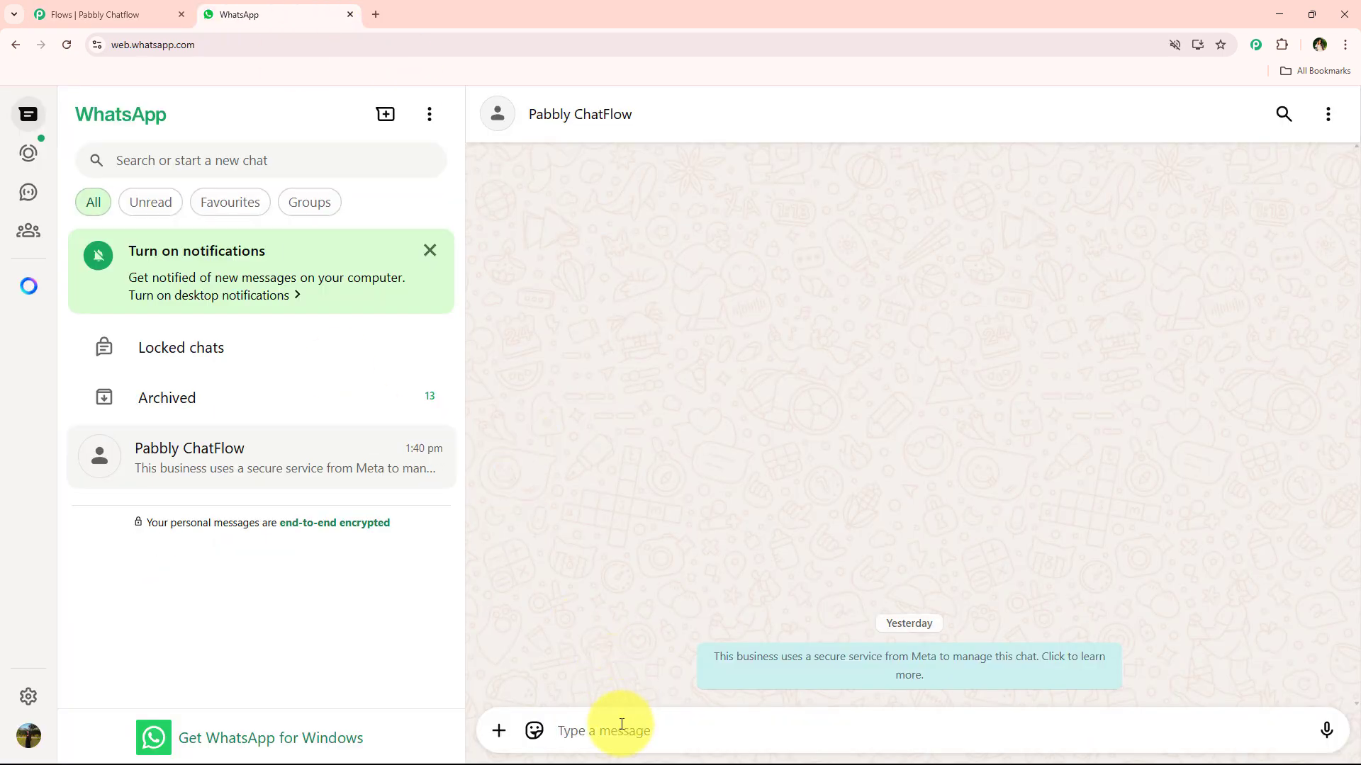
{"action": "type", "text": "H"}
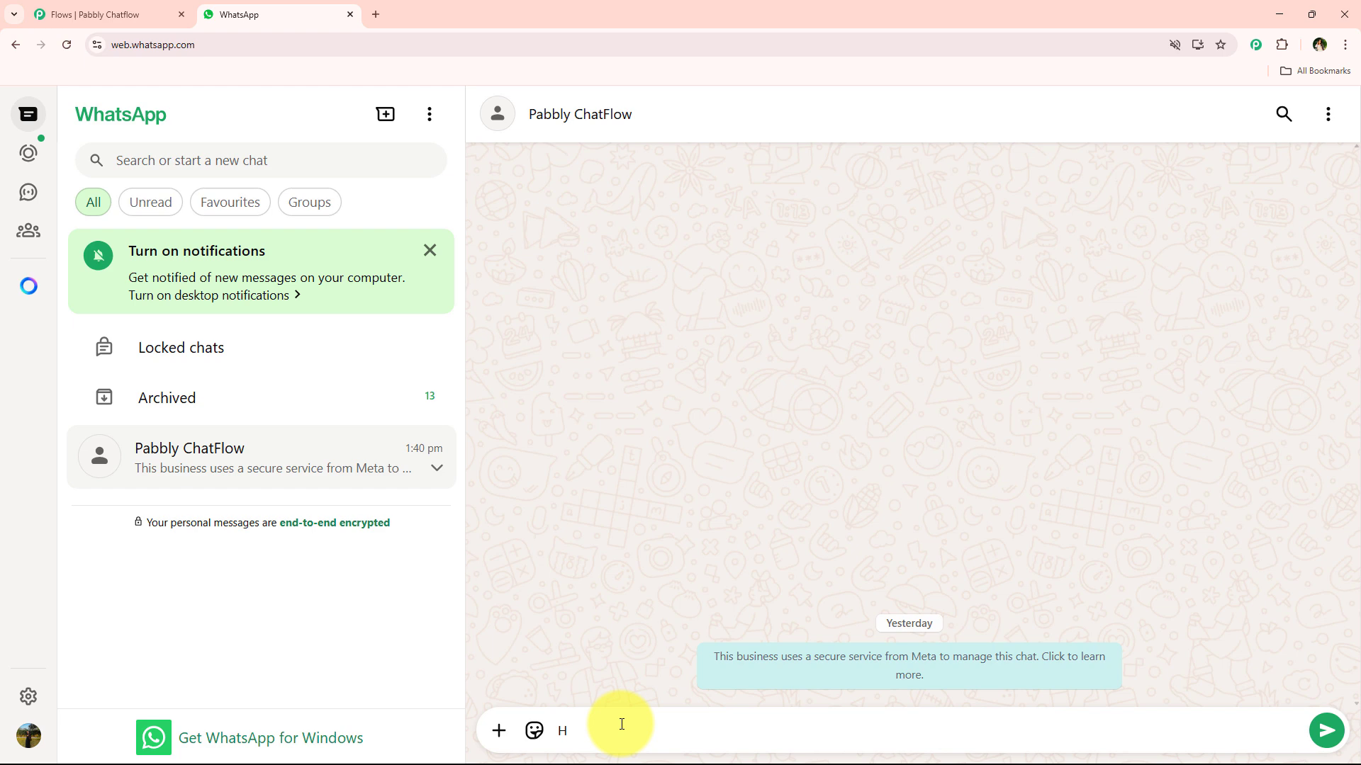
{"action": "type", "text": "ey"}
{"action": "key", "text": "Return"}
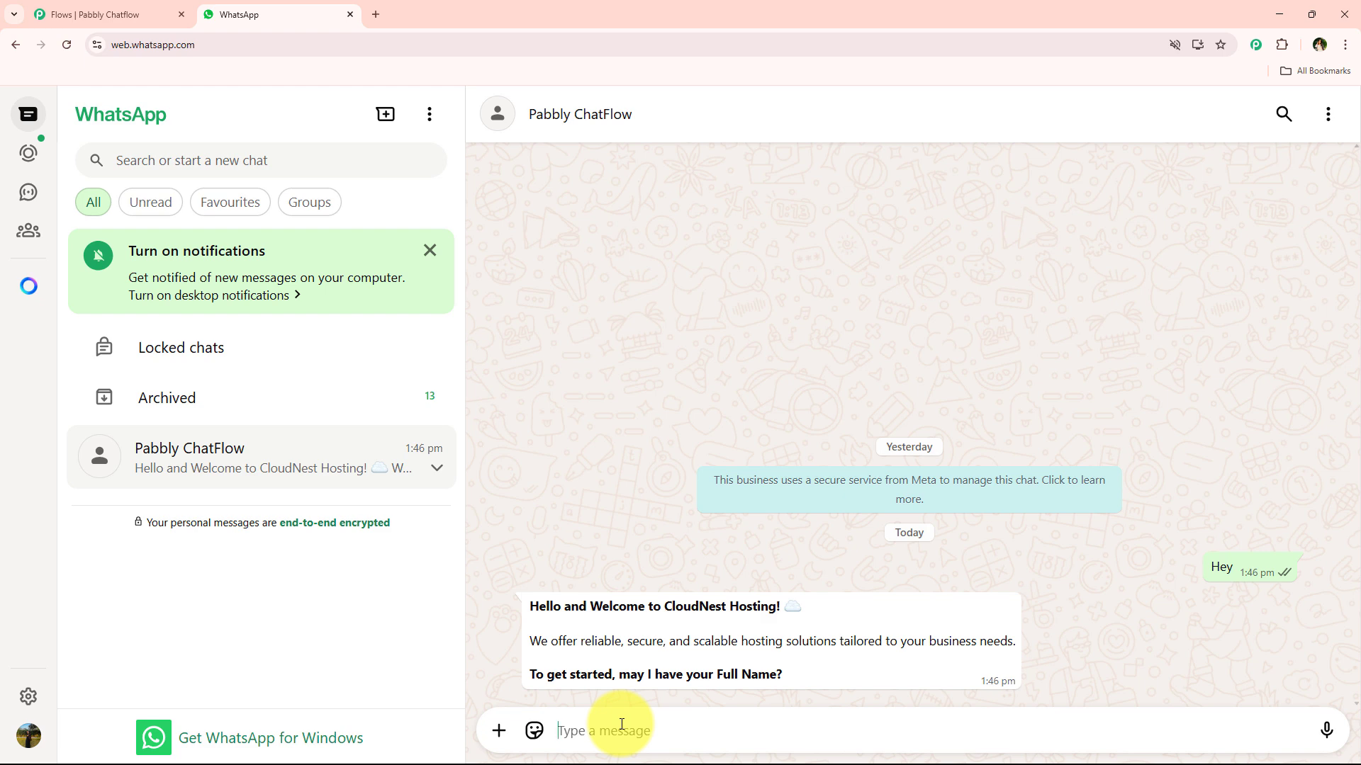
{"action": "type", "text": "T"}
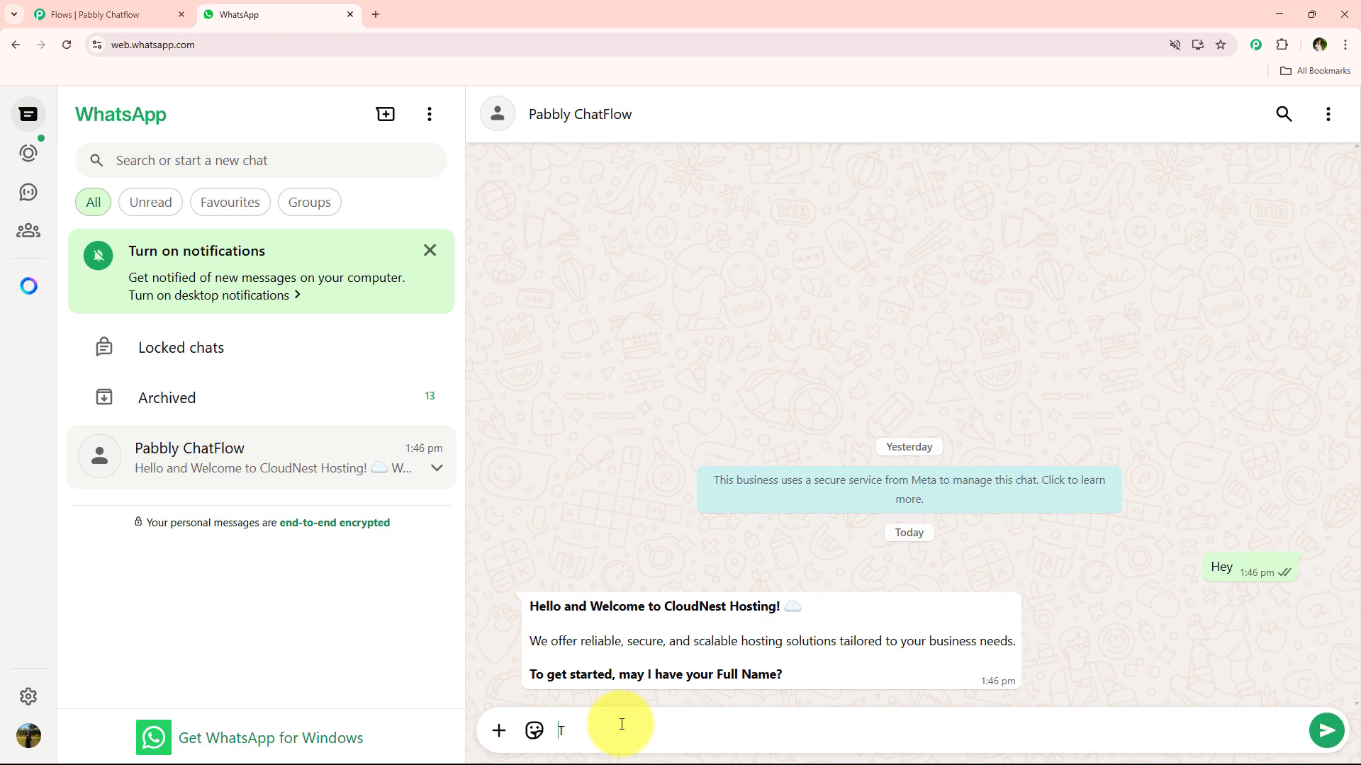
{"action": "type", "text": "est User"}
{"action": "key", "text": "Return"}
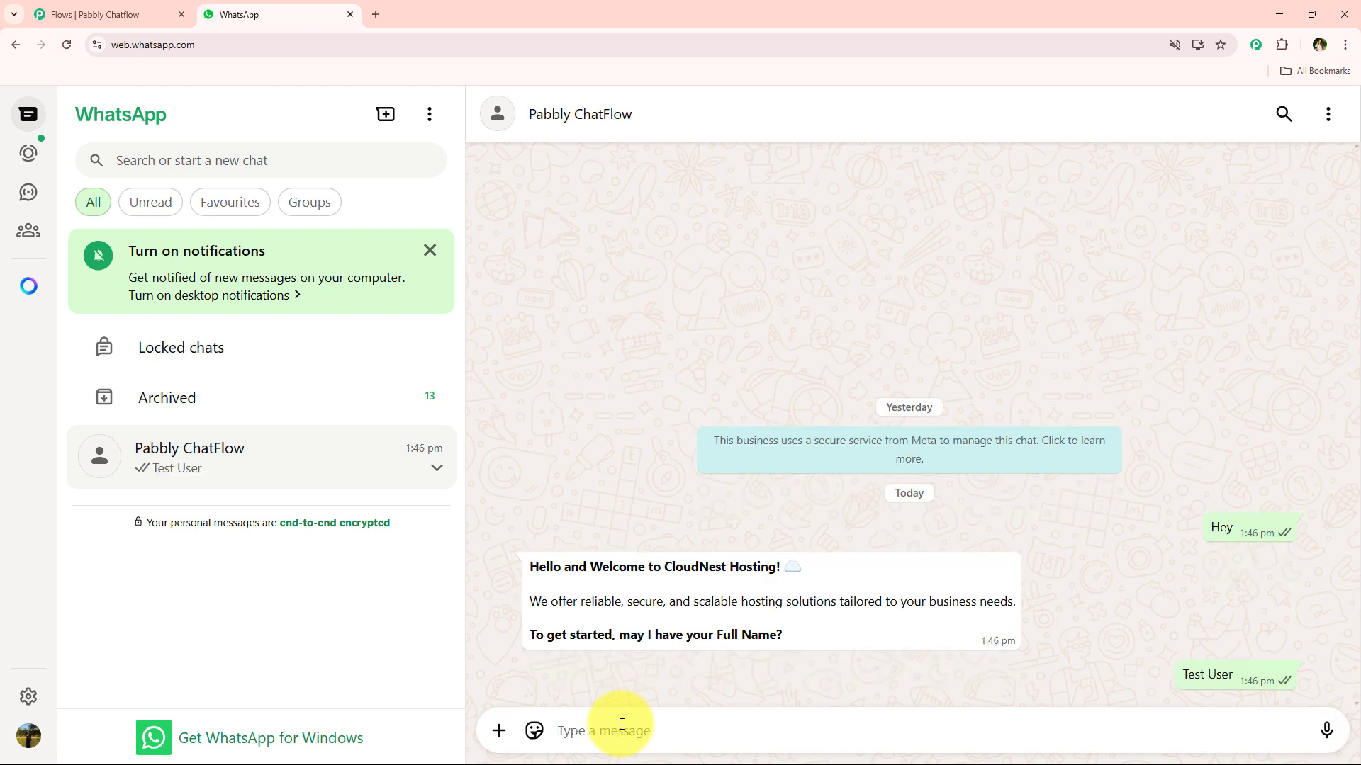
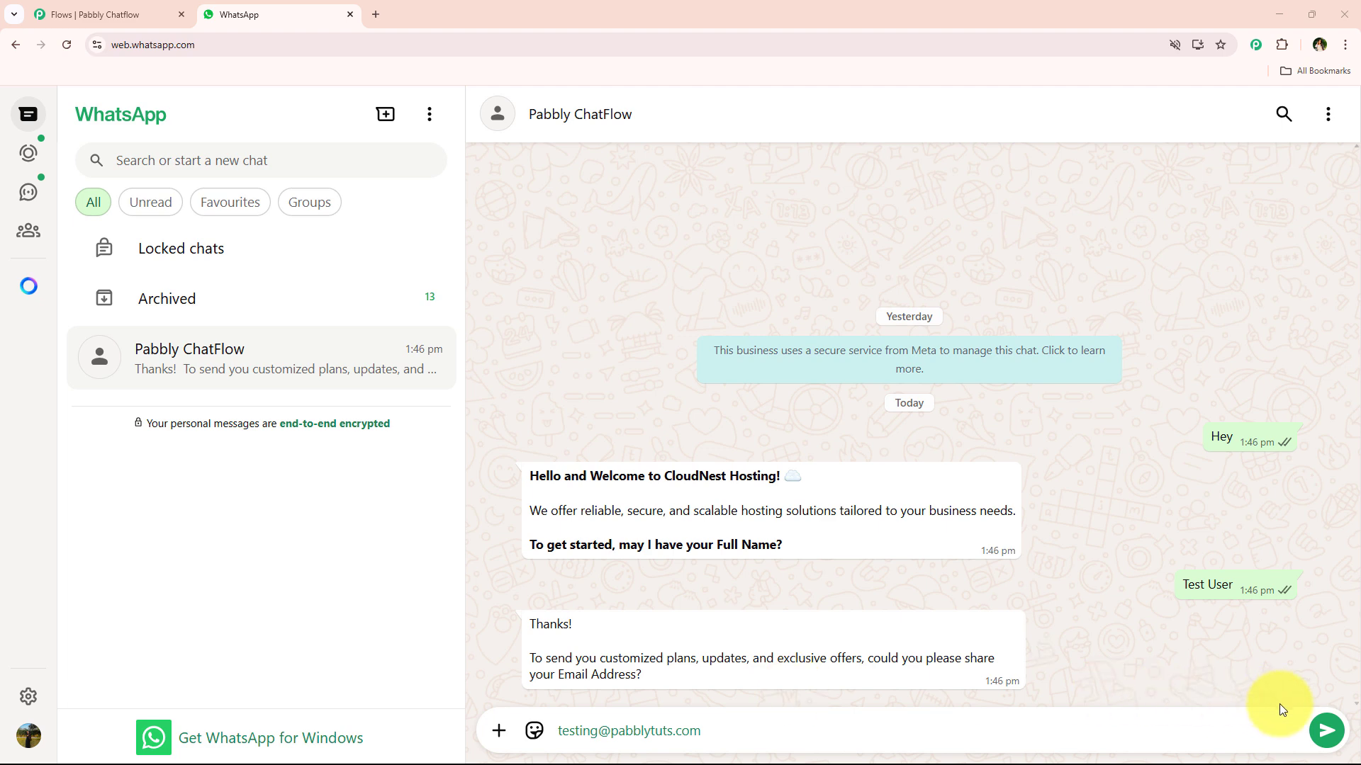
{"action": "left_click", "coordinate": [1326, 731]}
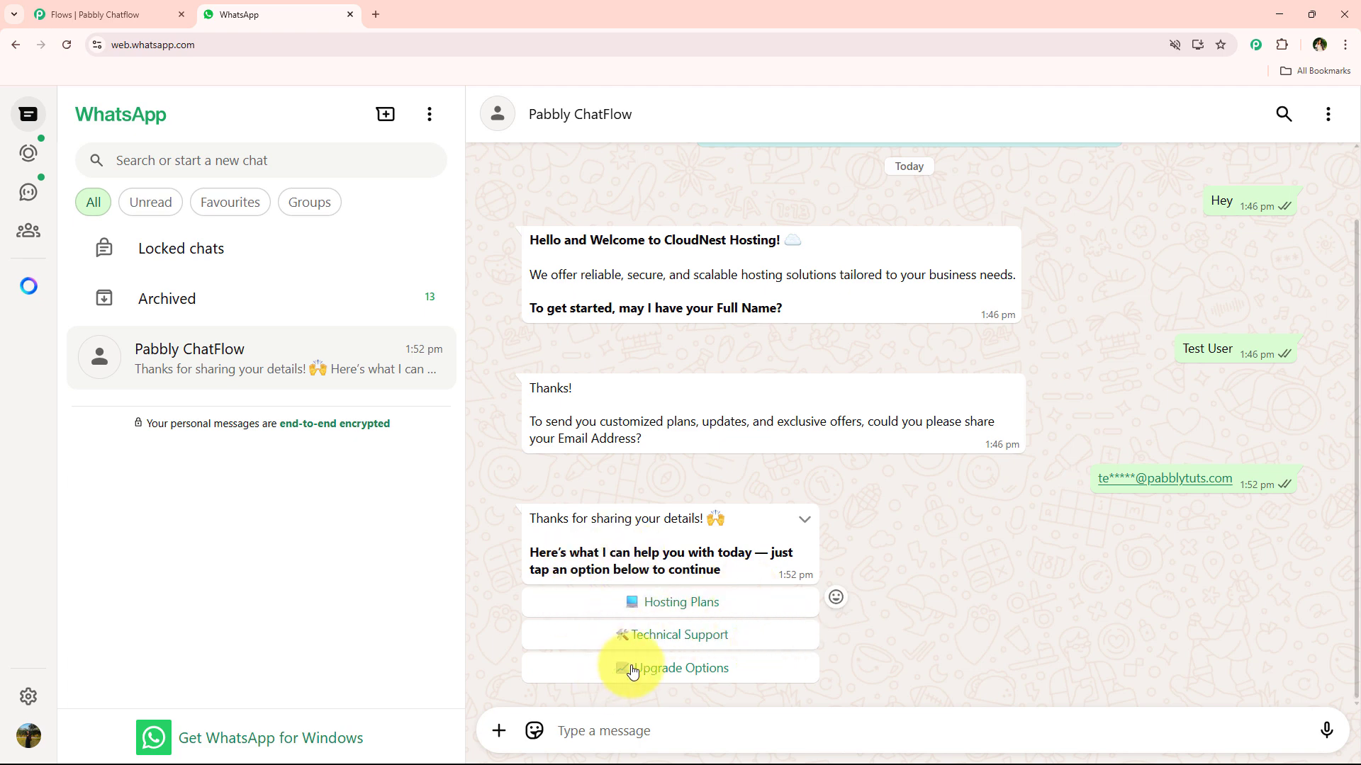
Step: Choose Hosting Plans, Technical Support and Upgrade Options, then Contact Us under the plans reply
{"action": "left_click", "coordinate": [655, 603]}
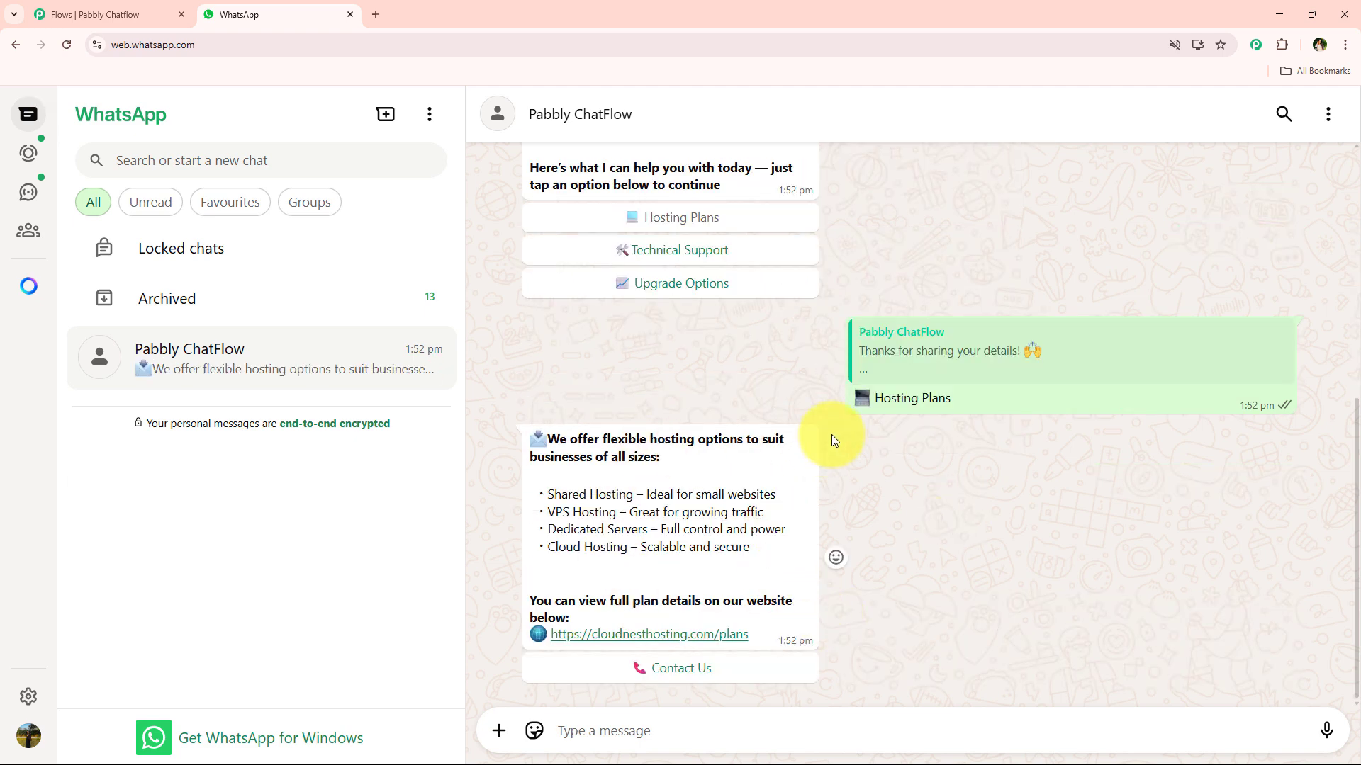
{"action": "left_click", "coordinate": [667, 254]}
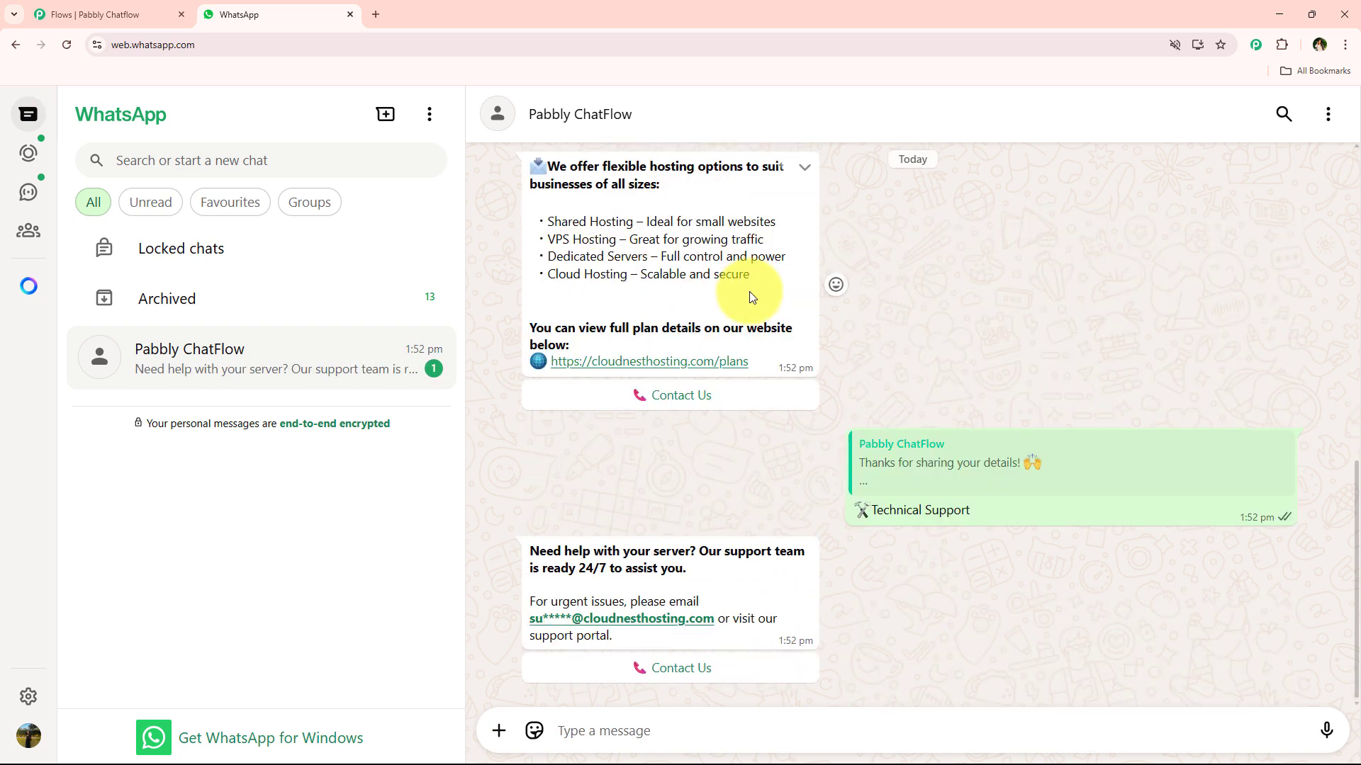
{"action": "scroll", "coordinate": [616, 424], "scroll_direction": "up", "scroll_amount": 3}
{"action": "left_click", "coordinate": [694, 222]}
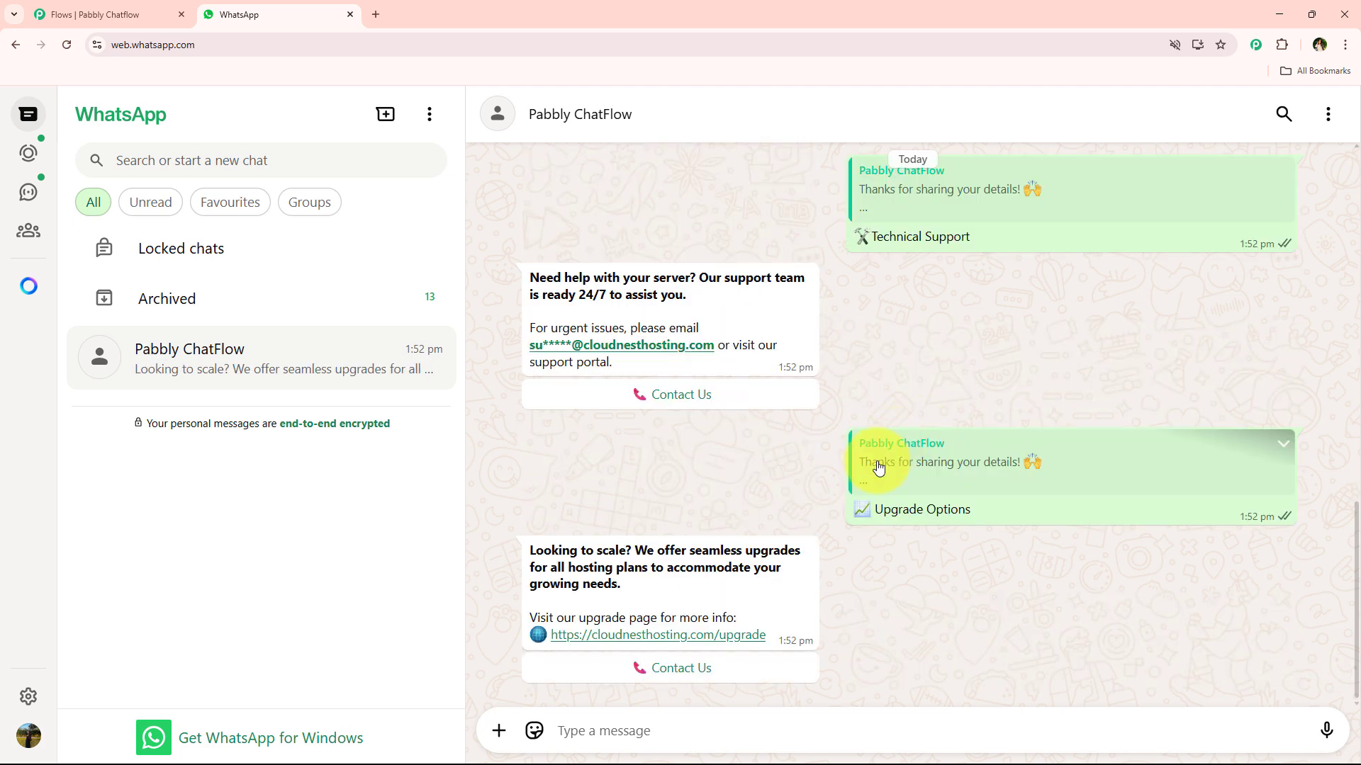
{"action": "scroll", "coordinate": [684, 526], "scroll_direction": "up", "scroll_amount": 4}
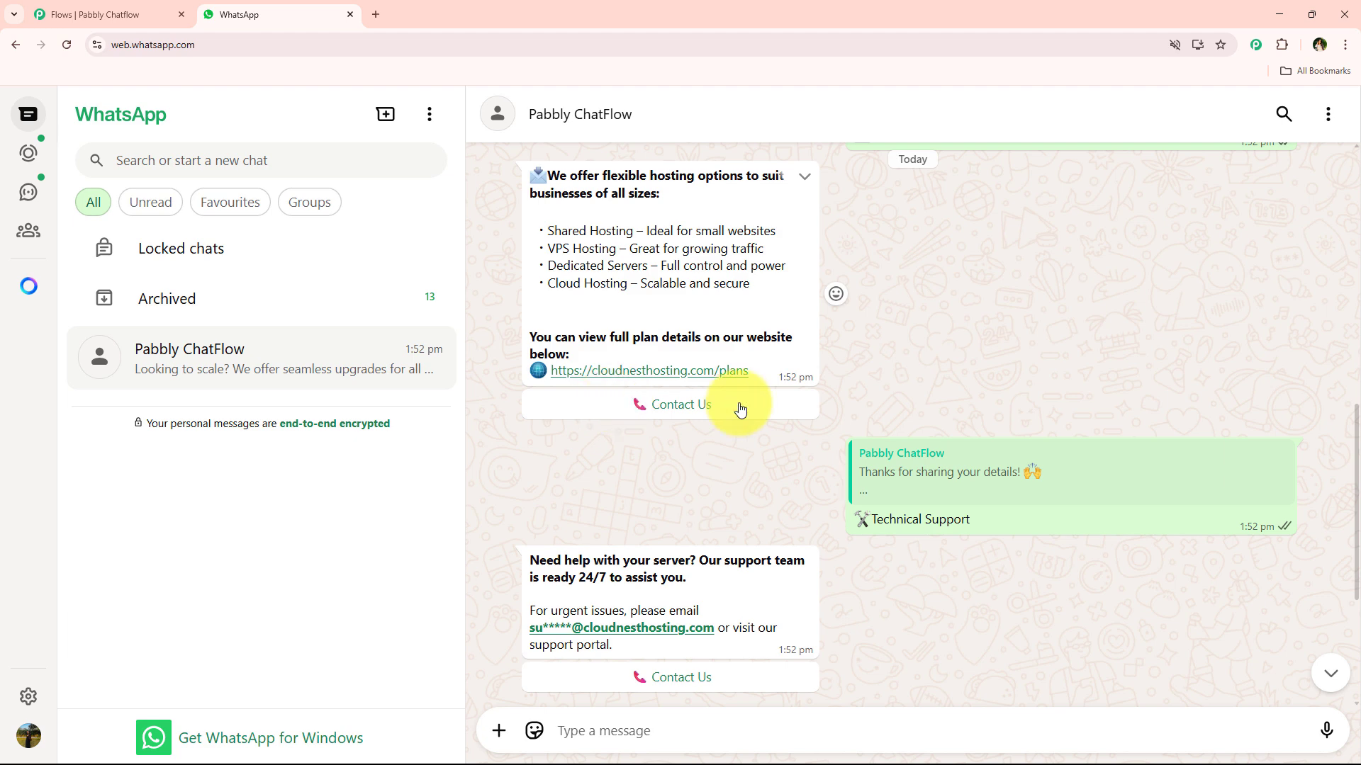
{"action": "left_click", "coordinate": [740, 409]}
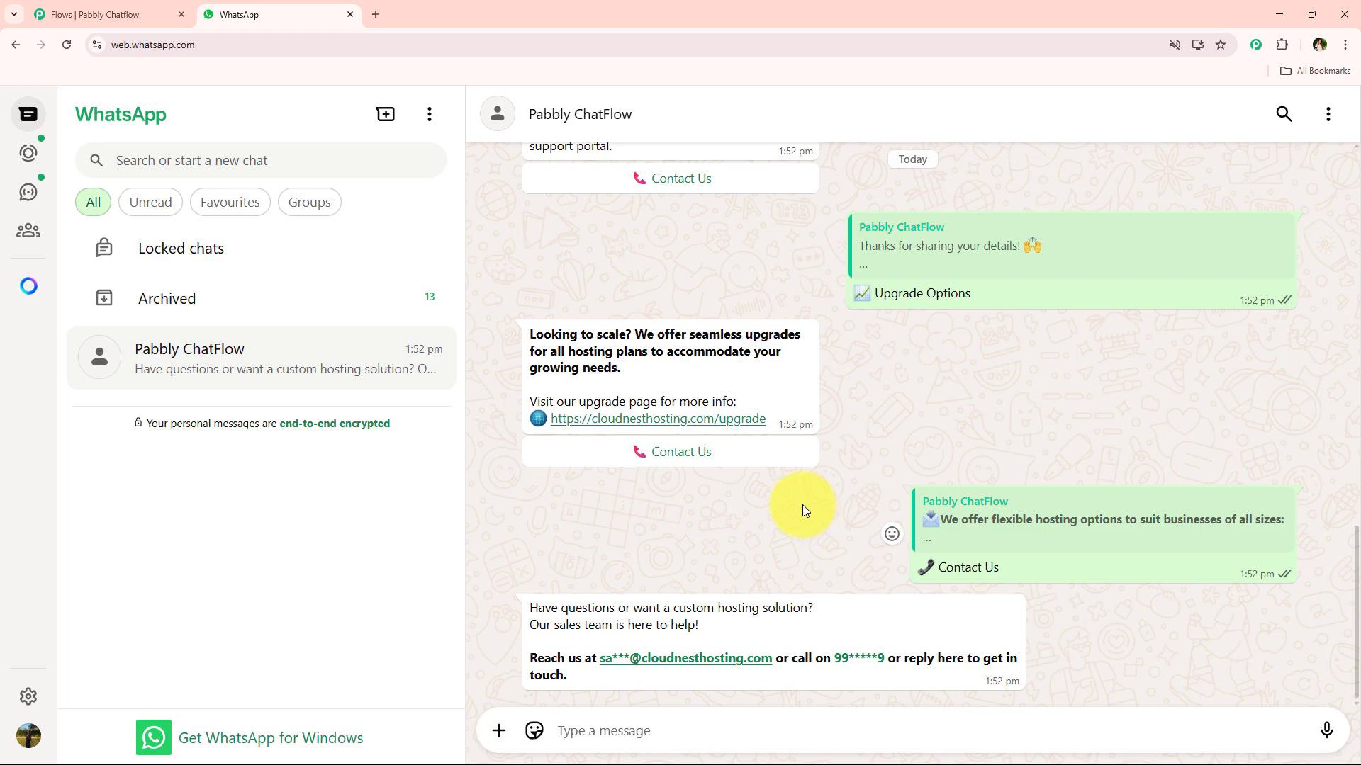
Step: Scroll through the chat to review the bot's replies from the start
{"action": "scroll", "coordinate": [869, 523], "scroll_direction": "up", "scroll_amount": 6}
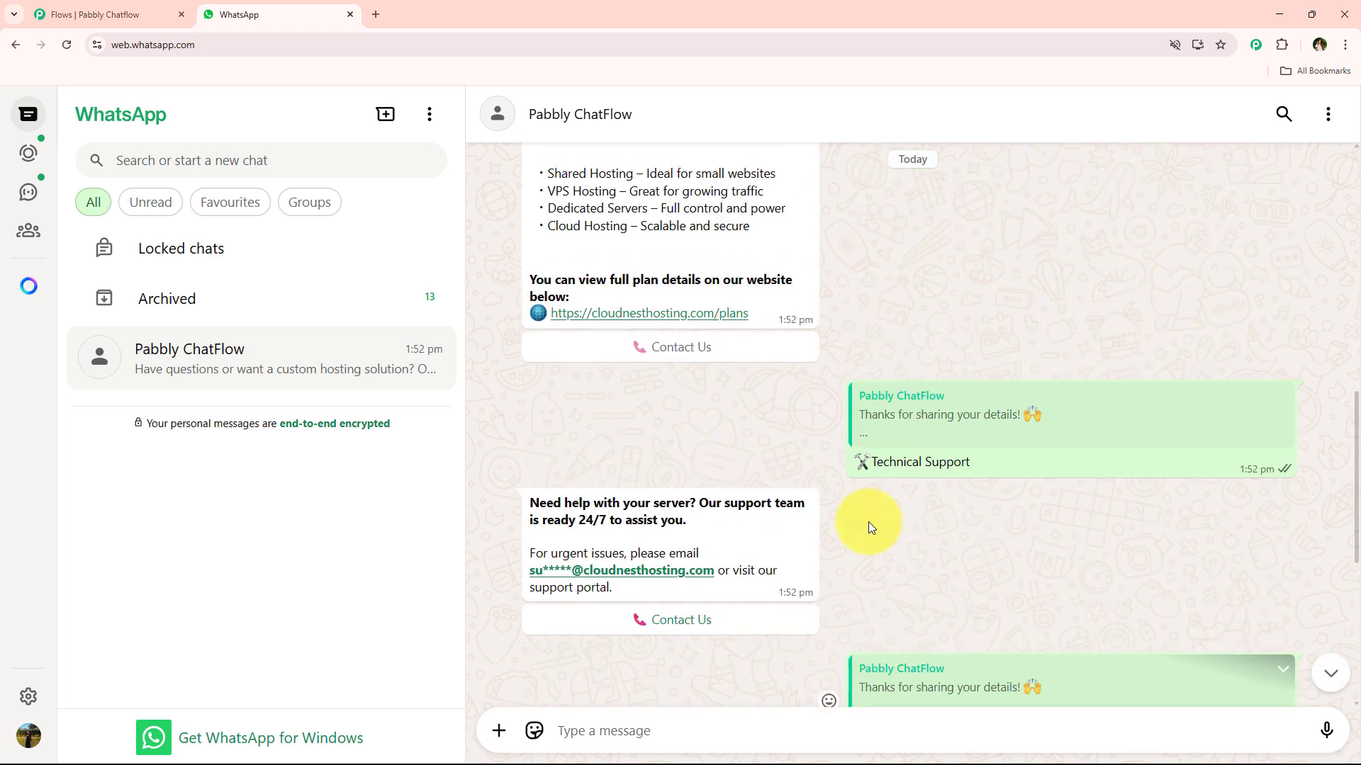
{"action": "scroll", "coordinate": [868, 522], "scroll_direction": "up", "scroll_amount": 12}
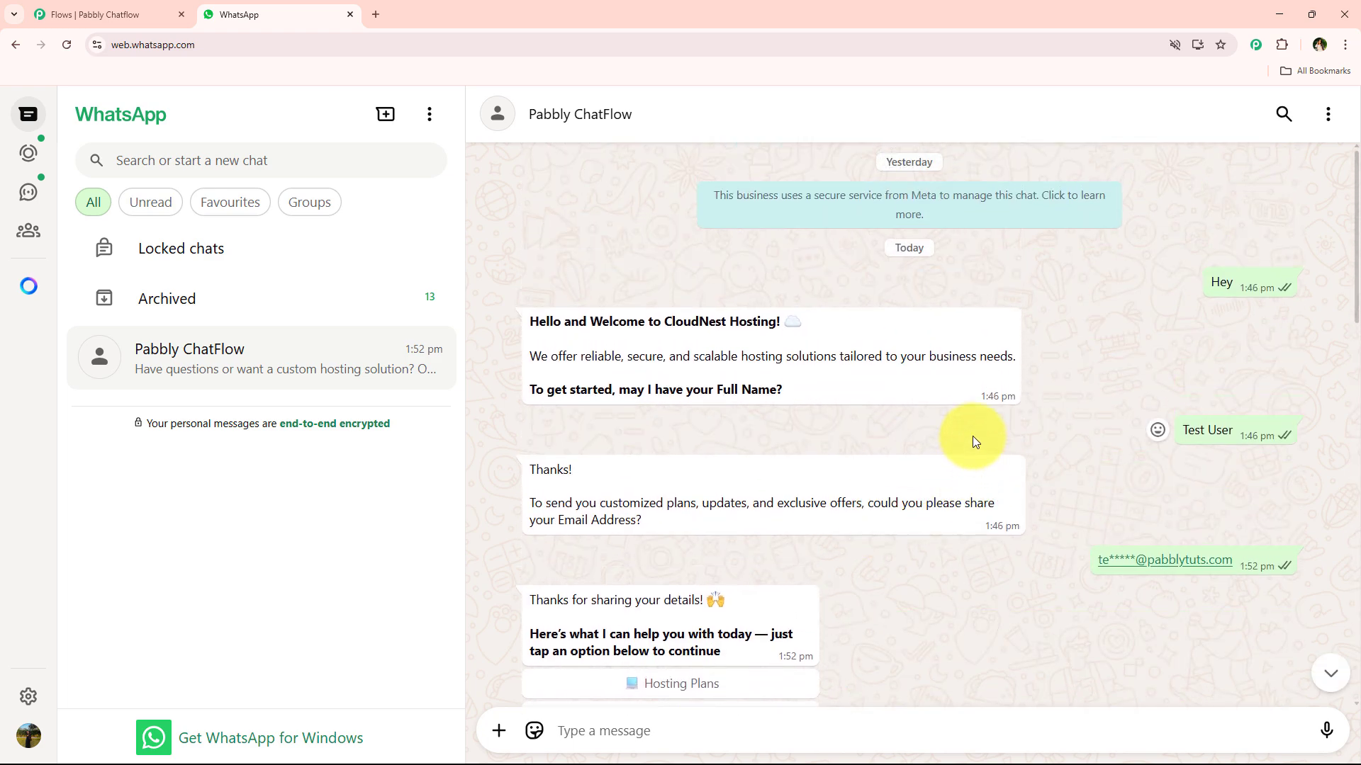
{"action": "left_click_drag", "start_coordinate": [1167, 401], "coordinate": [1240, 602]}
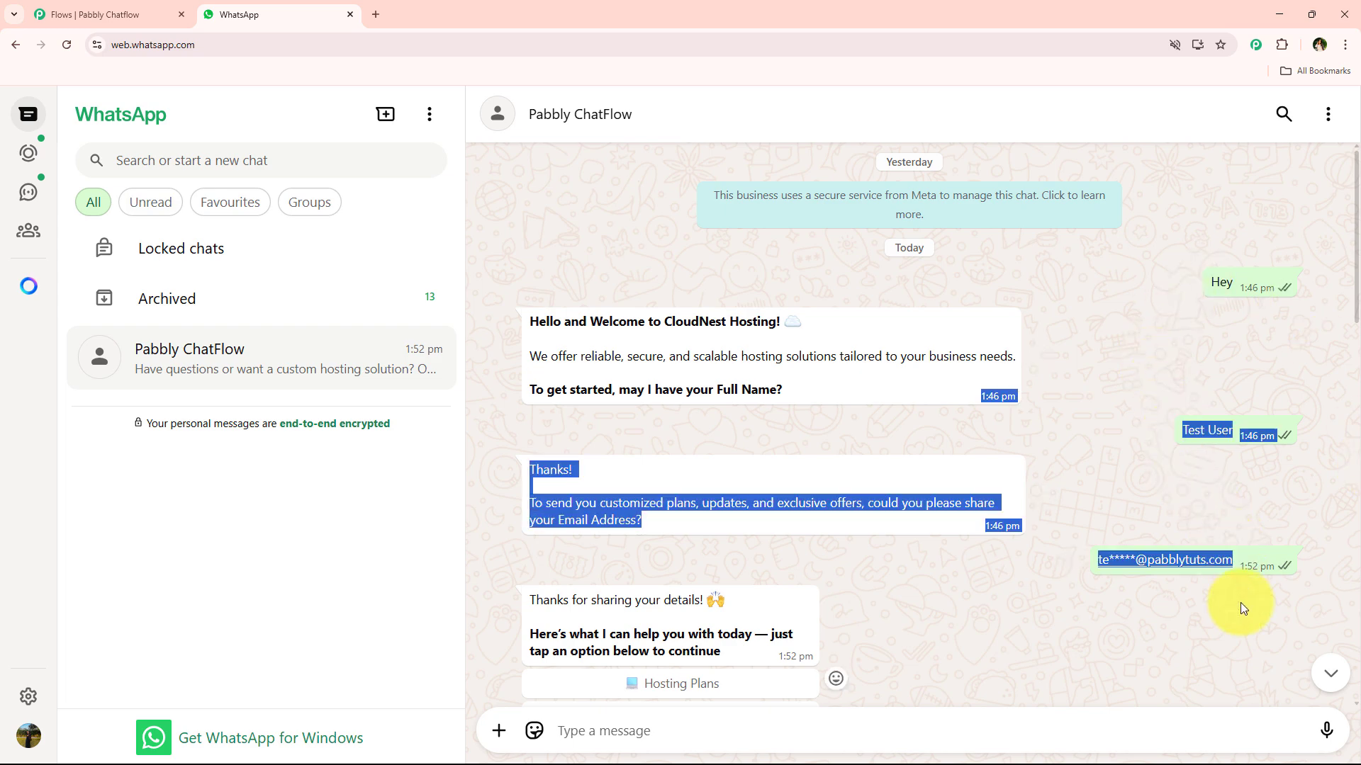
{"action": "left_click", "coordinate": [1240, 602]}
{"action": "scroll", "coordinate": [662, 516], "scroll_direction": "down", "scroll_amount": 10}
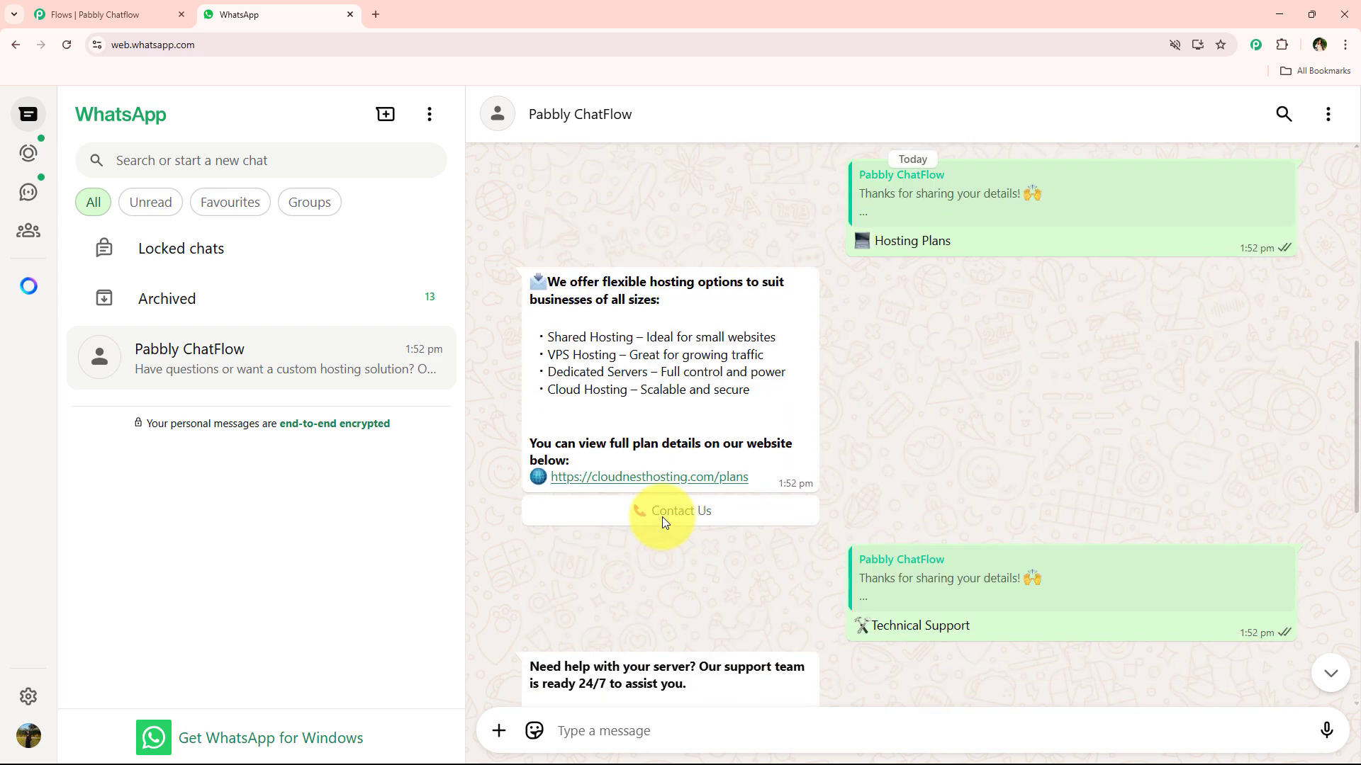
{"action": "scroll", "coordinate": [662, 517], "scroll_direction": "down", "scroll_amount": 8}
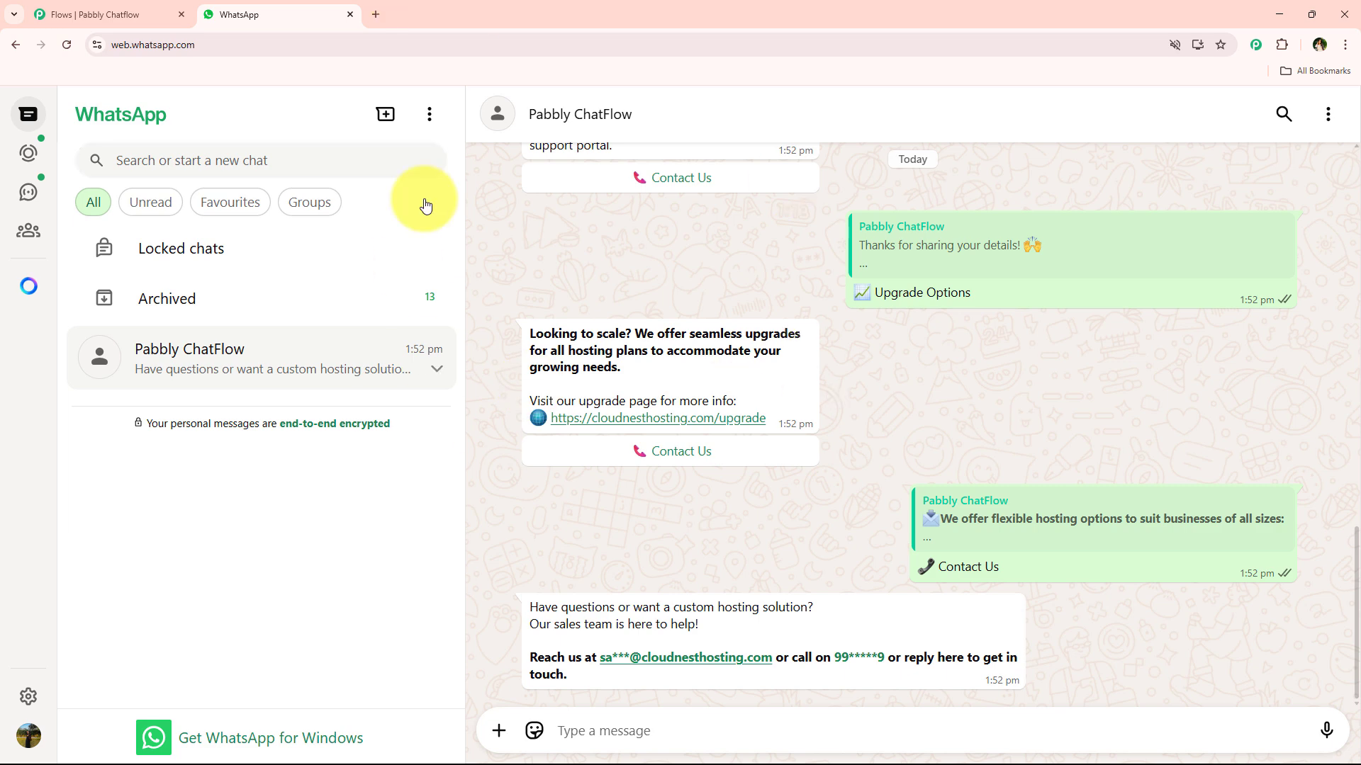
Step: Back in the flow editor, select and deselect the flow title, zoom out, then open a new browser tab
{"action": "left_click", "coordinate": [165, 14]}
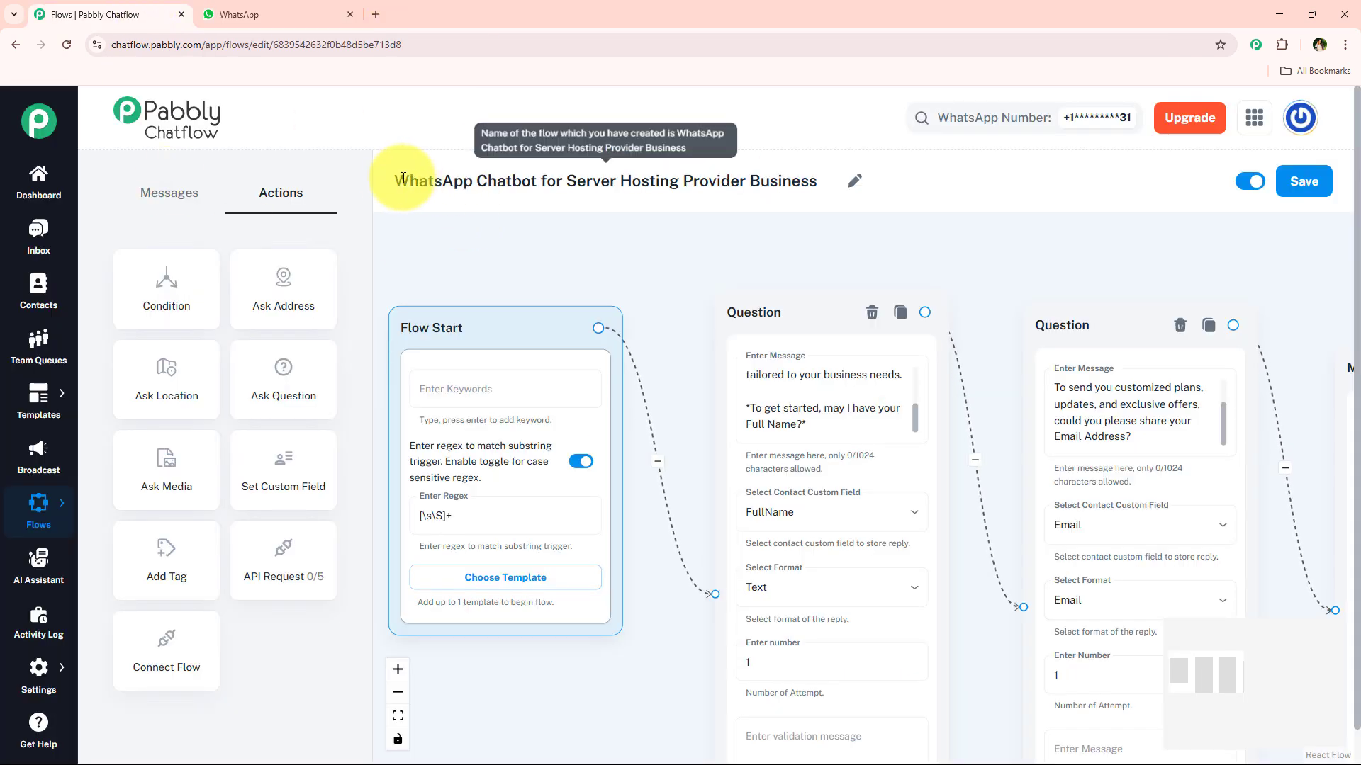
{"action": "left_click_drag", "start_coordinate": [402, 179], "coordinate": [820, 182]}
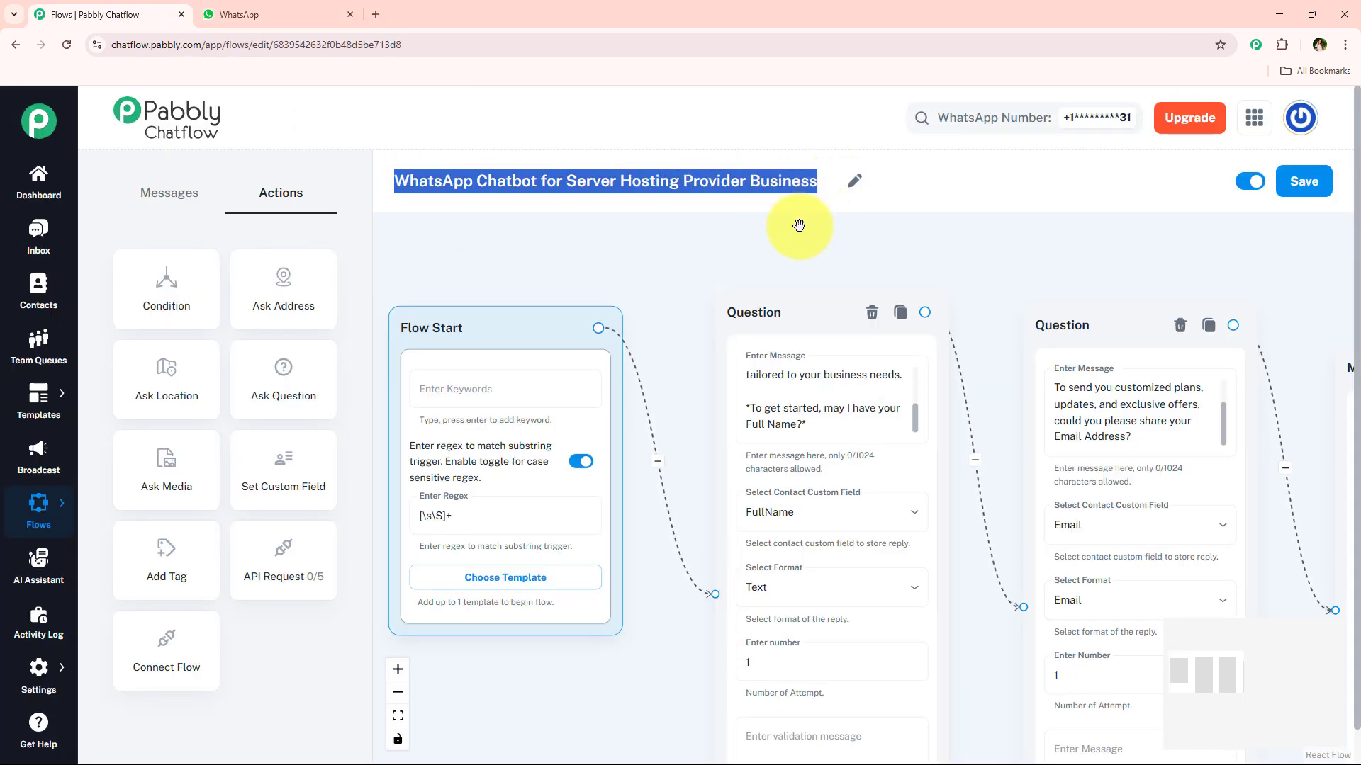
{"action": "left_click", "coordinate": [649, 237]}
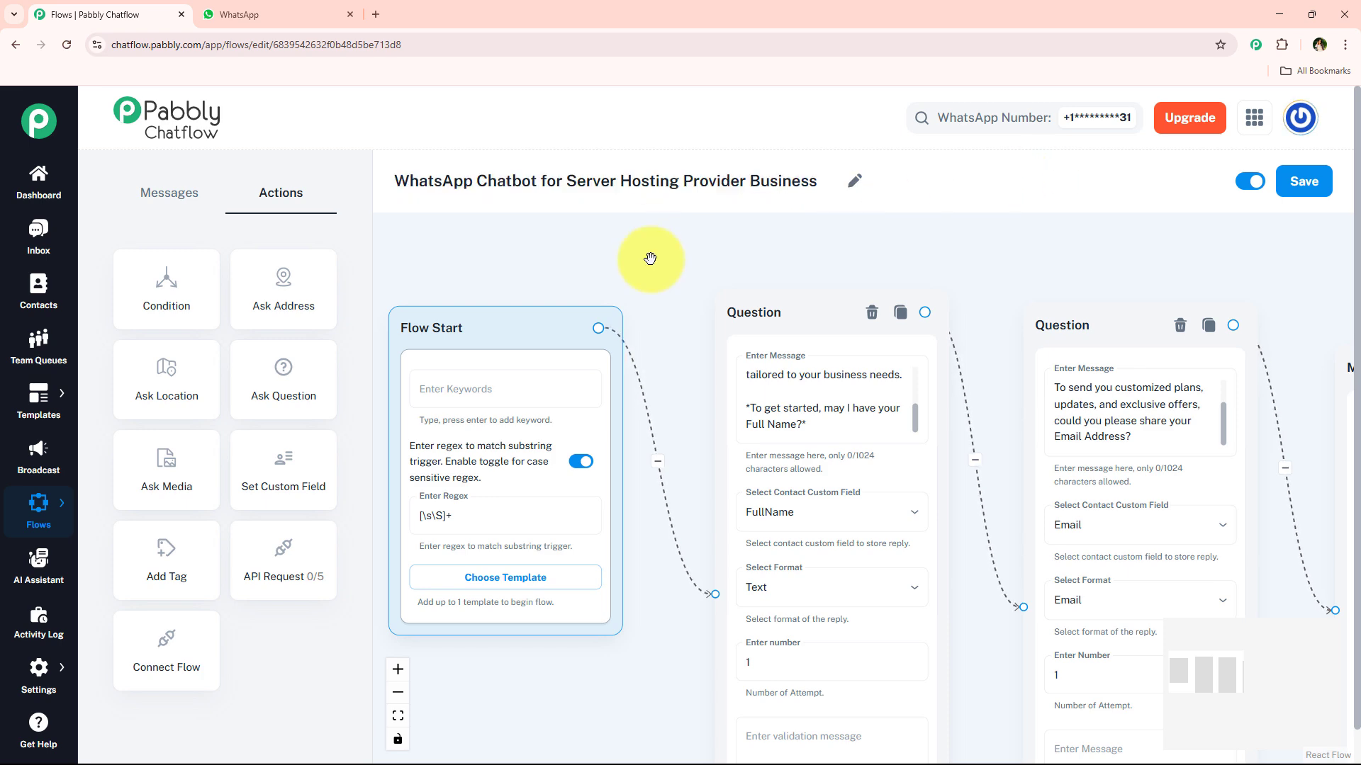
{"action": "scroll", "coordinate": [650, 258], "scroll_direction": "down", "scroll_amount": 2}
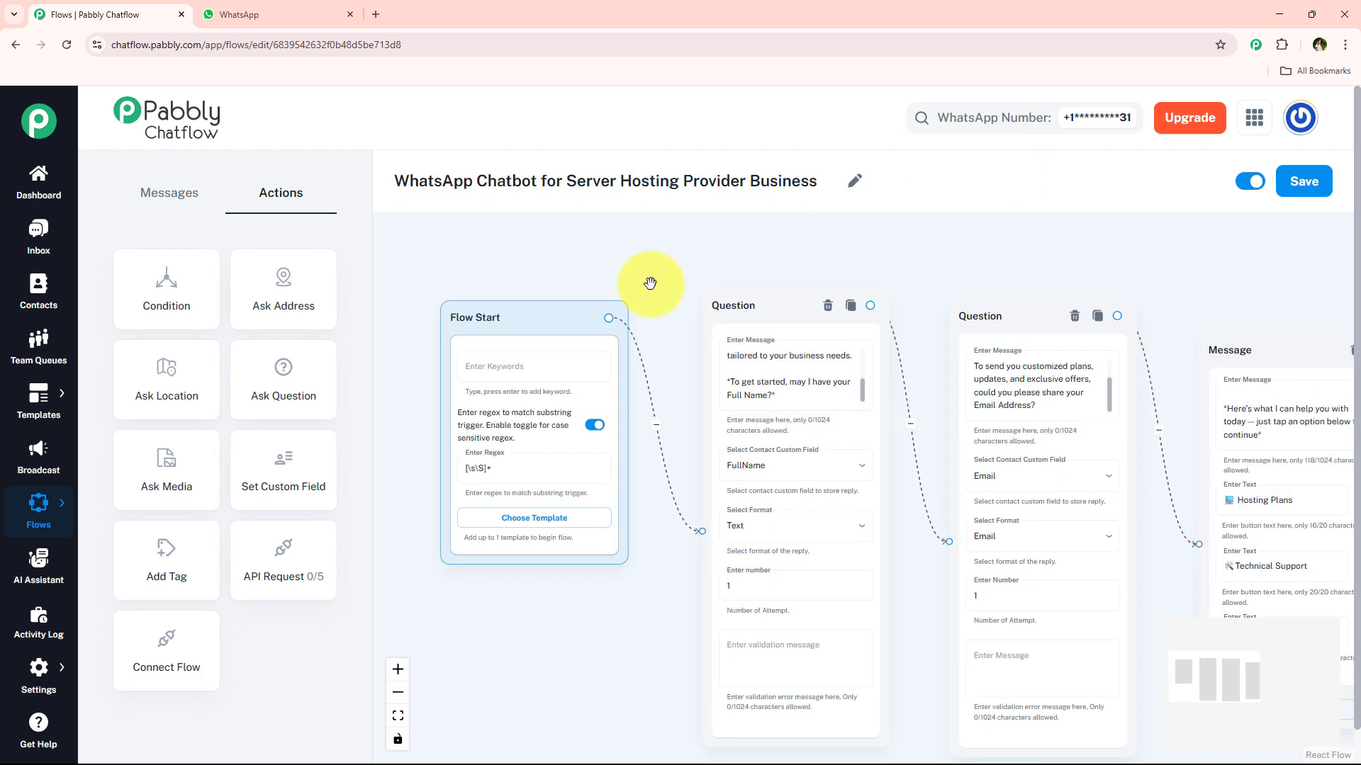
{"action": "left_click", "coordinate": [377, 15]}
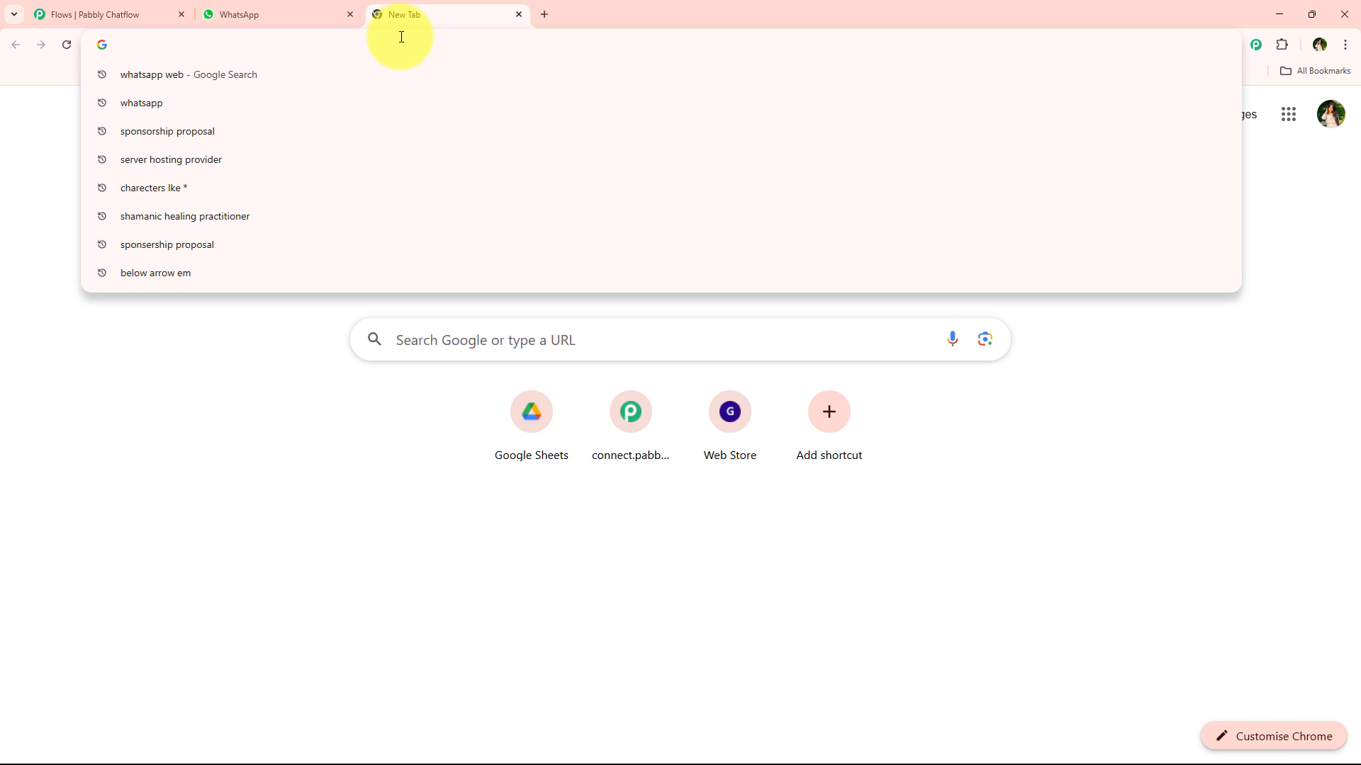
Step: Load pabbly.com/ch, dismiss the 'Wait! Before you go' offer popup, and go to Sign In
{"action": "type", "text": "pabbl"}
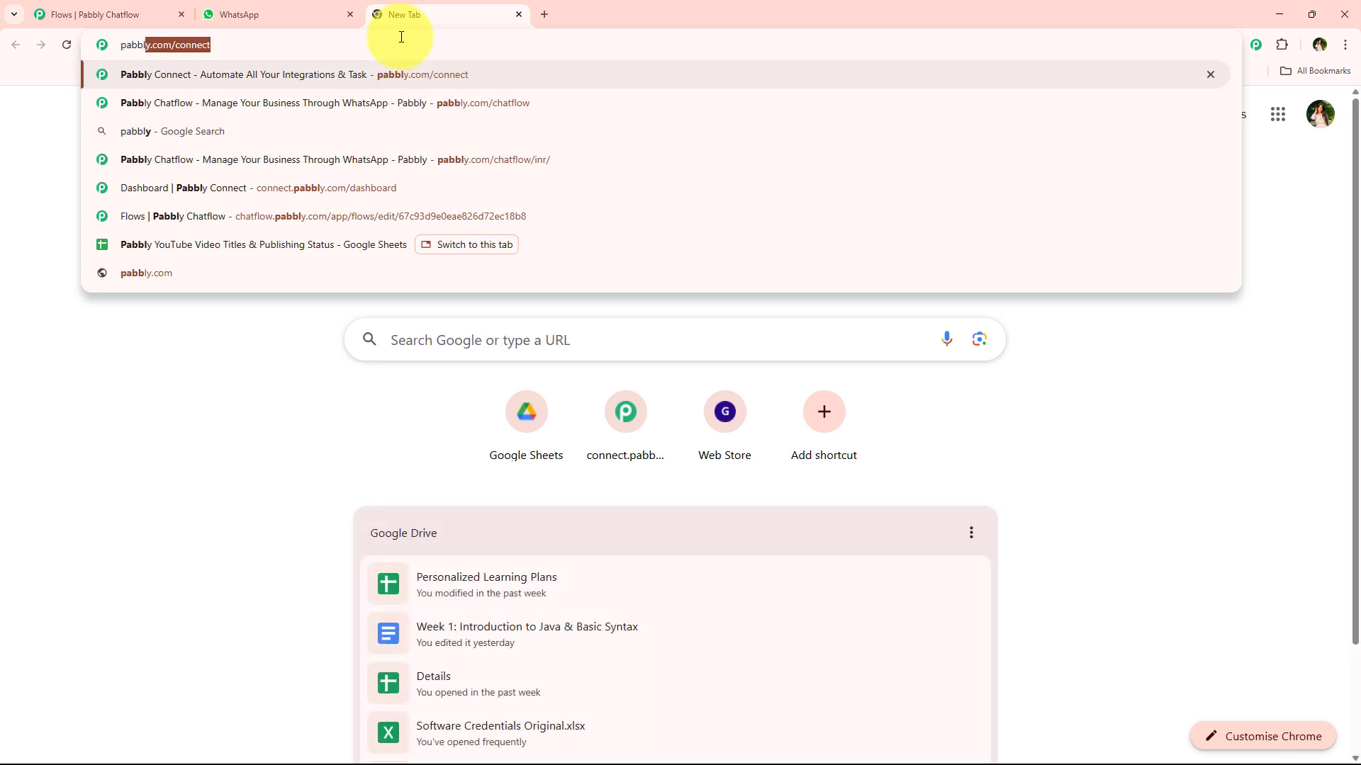
{"action": "type", "text": "y.co"}
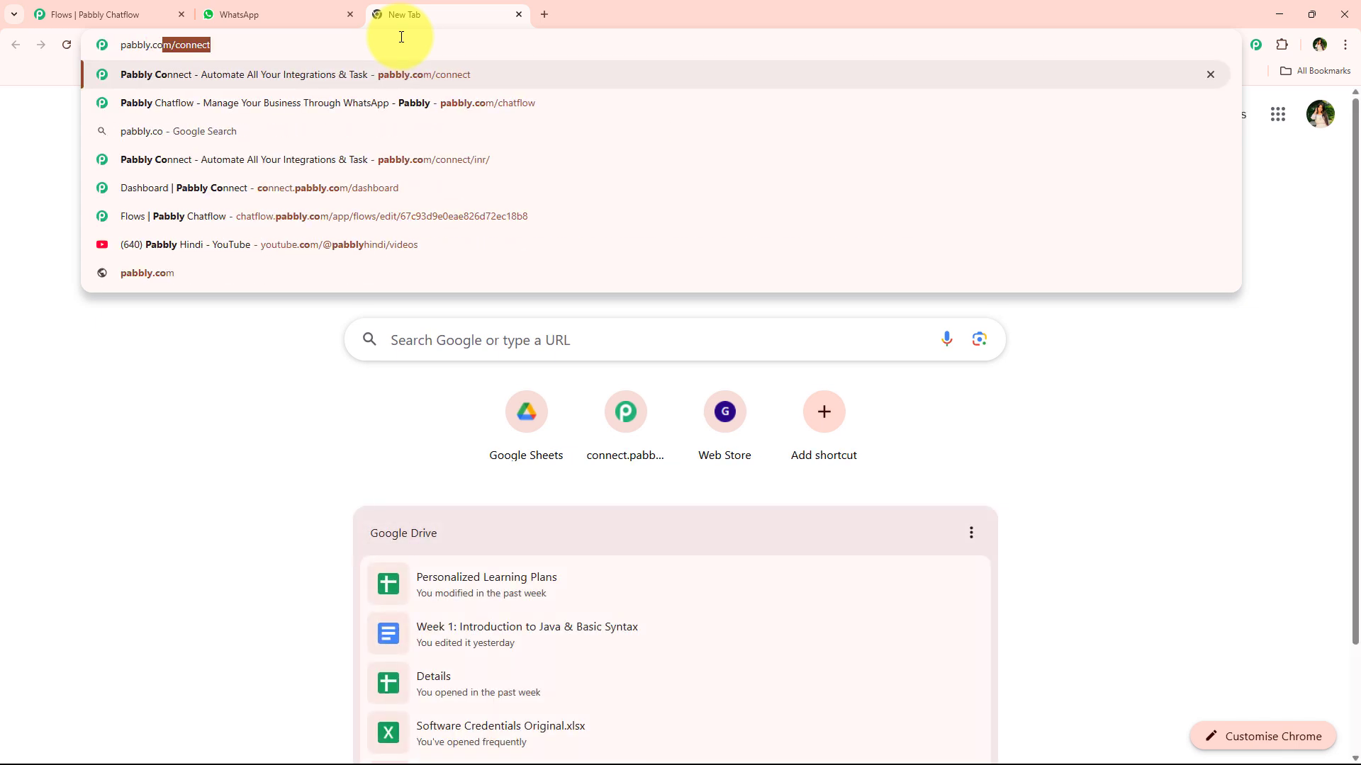
{"action": "type", "text": "m/cha"}
{"action": "key", "text": "Return"}
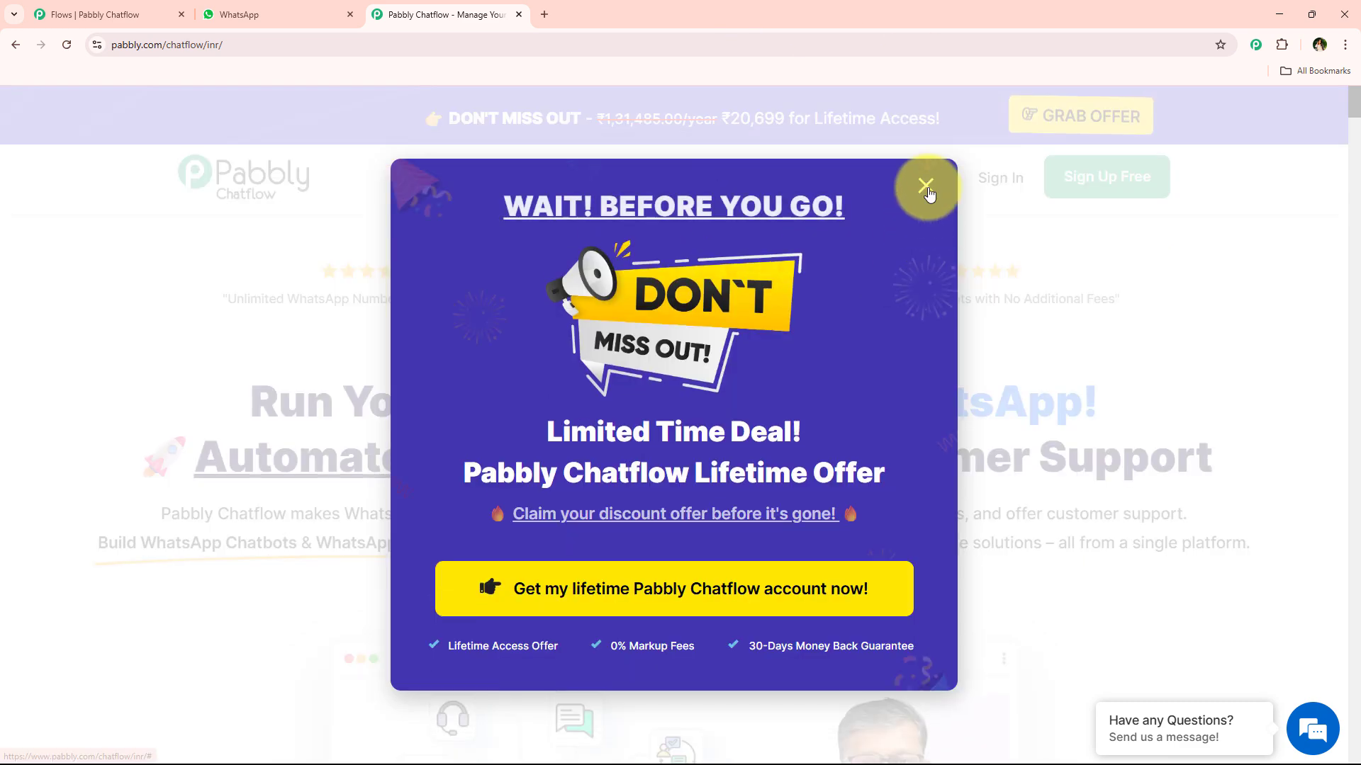
{"action": "left_click", "coordinate": [926, 184]}
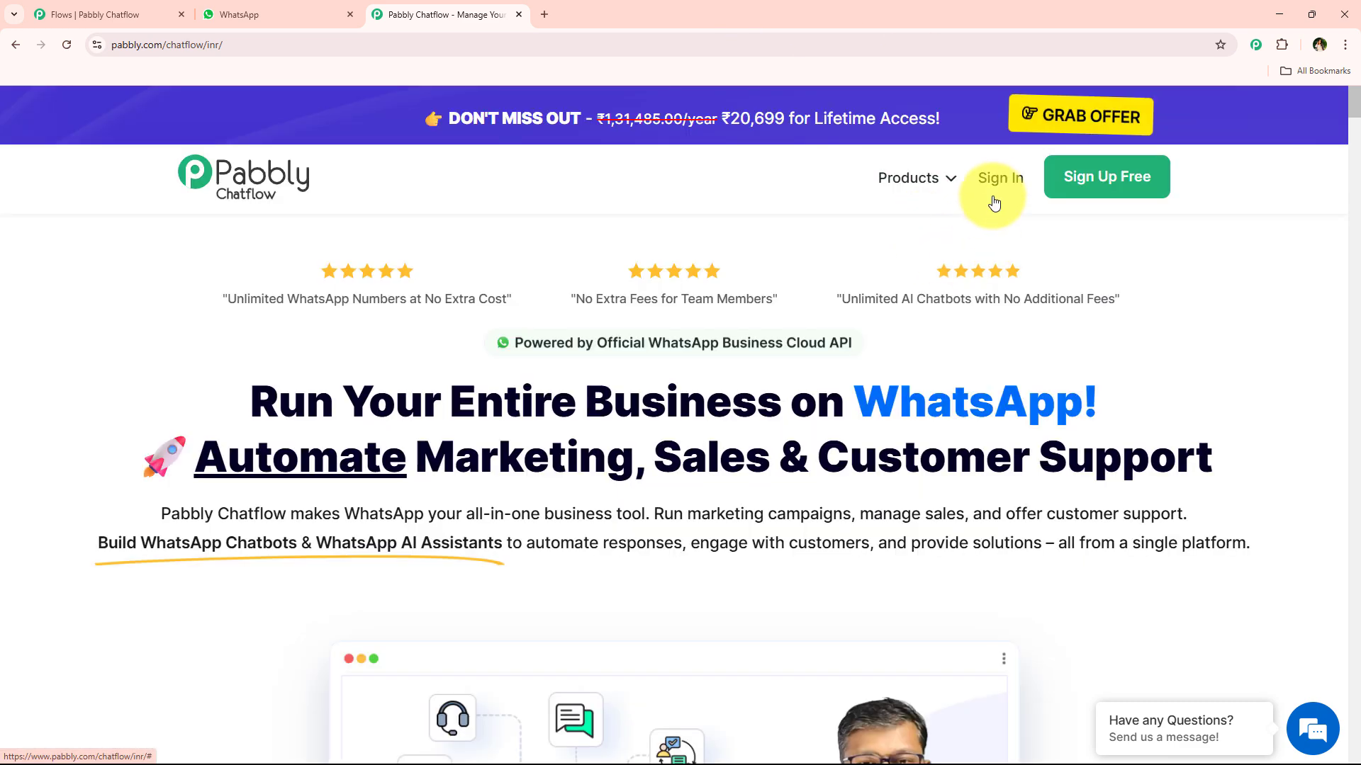
{"action": "left_click", "coordinate": [995, 201]}
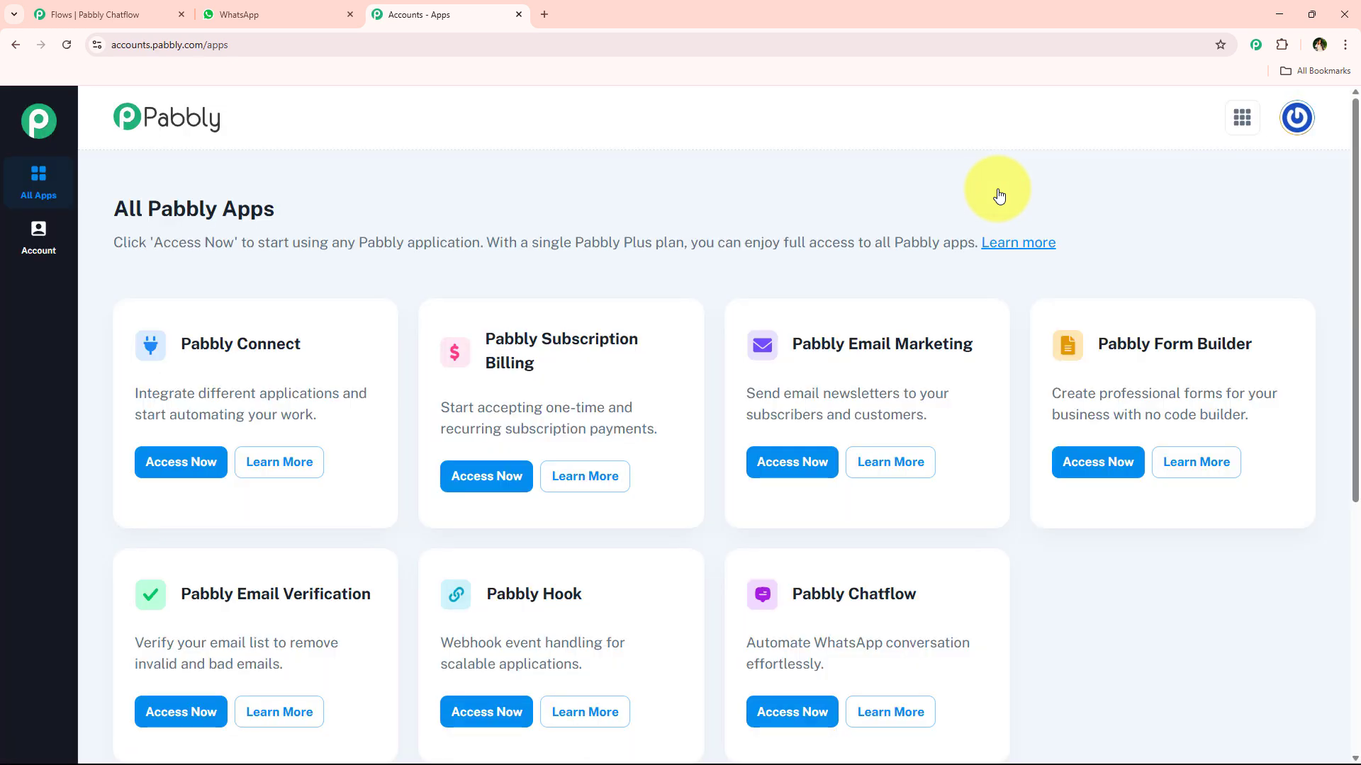
Step: Launch Pabbly Chatflow with Access Now from the All Pabbly Apps list
{"action": "scroll", "coordinate": [680, 280], "scroll_direction": "down", "scroll_amount": 6}
{"action": "scroll", "coordinate": [627, 400], "scroll_direction": "up", "scroll_amount": 6}
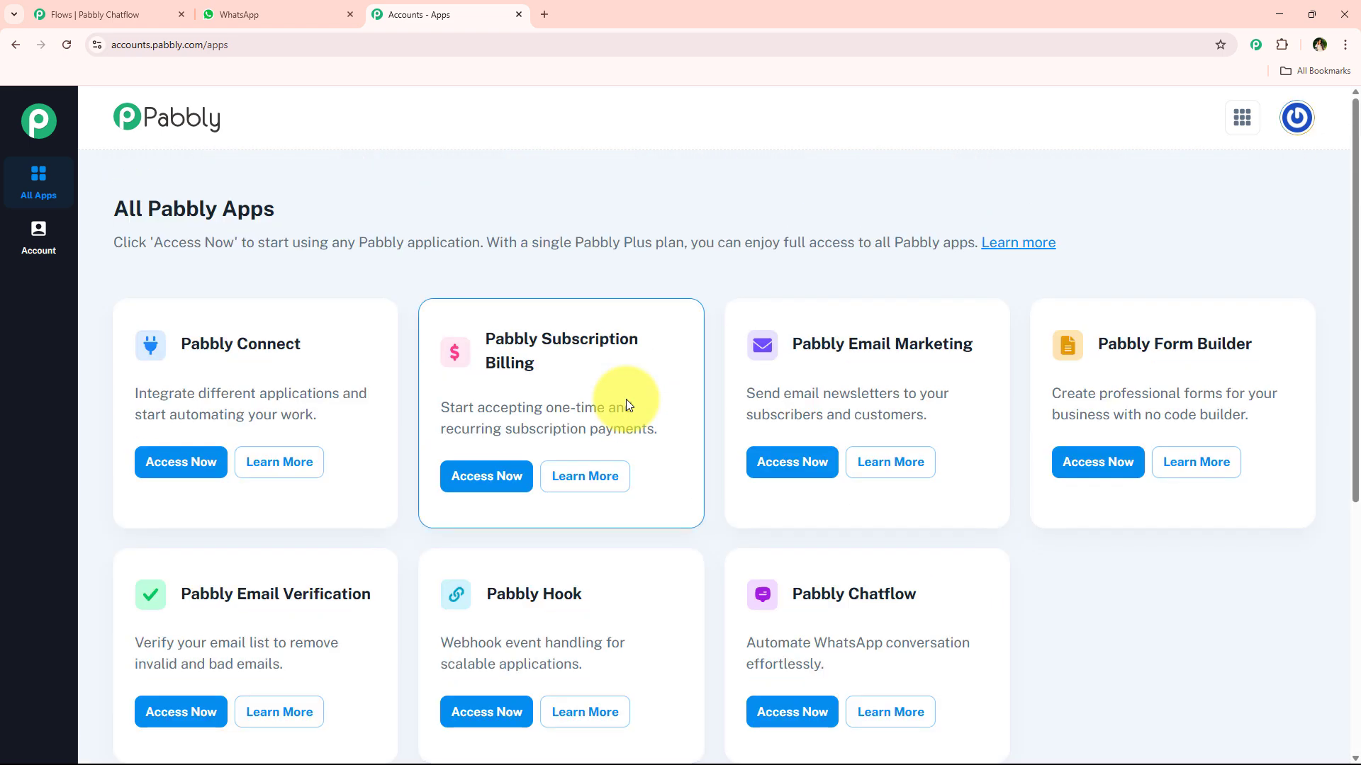
{"action": "scroll", "coordinate": [808, 504], "scroll_direction": "down", "scroll_amount": 2}
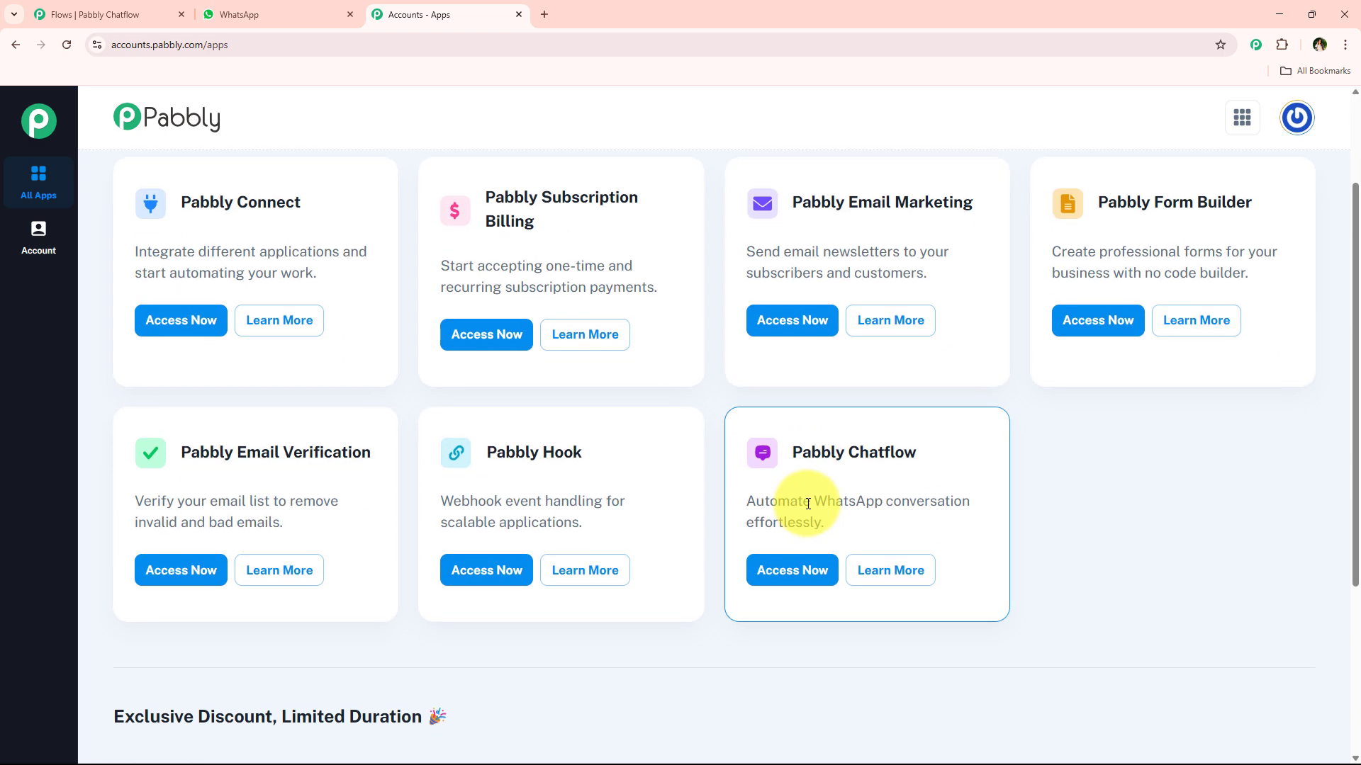
{"action": "left_click", "coordinate": [809, 573]}
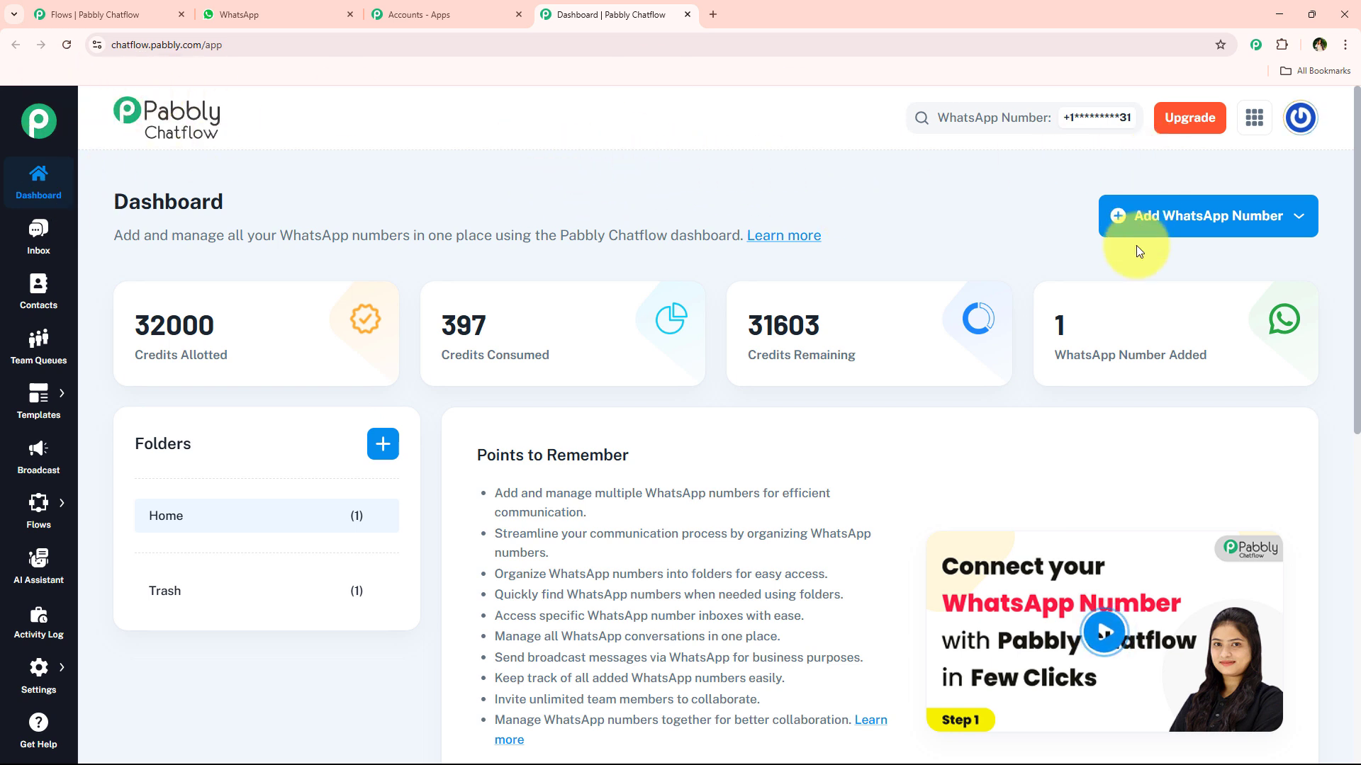
{"action": "left_click", "coordinate": [1148, 230]}
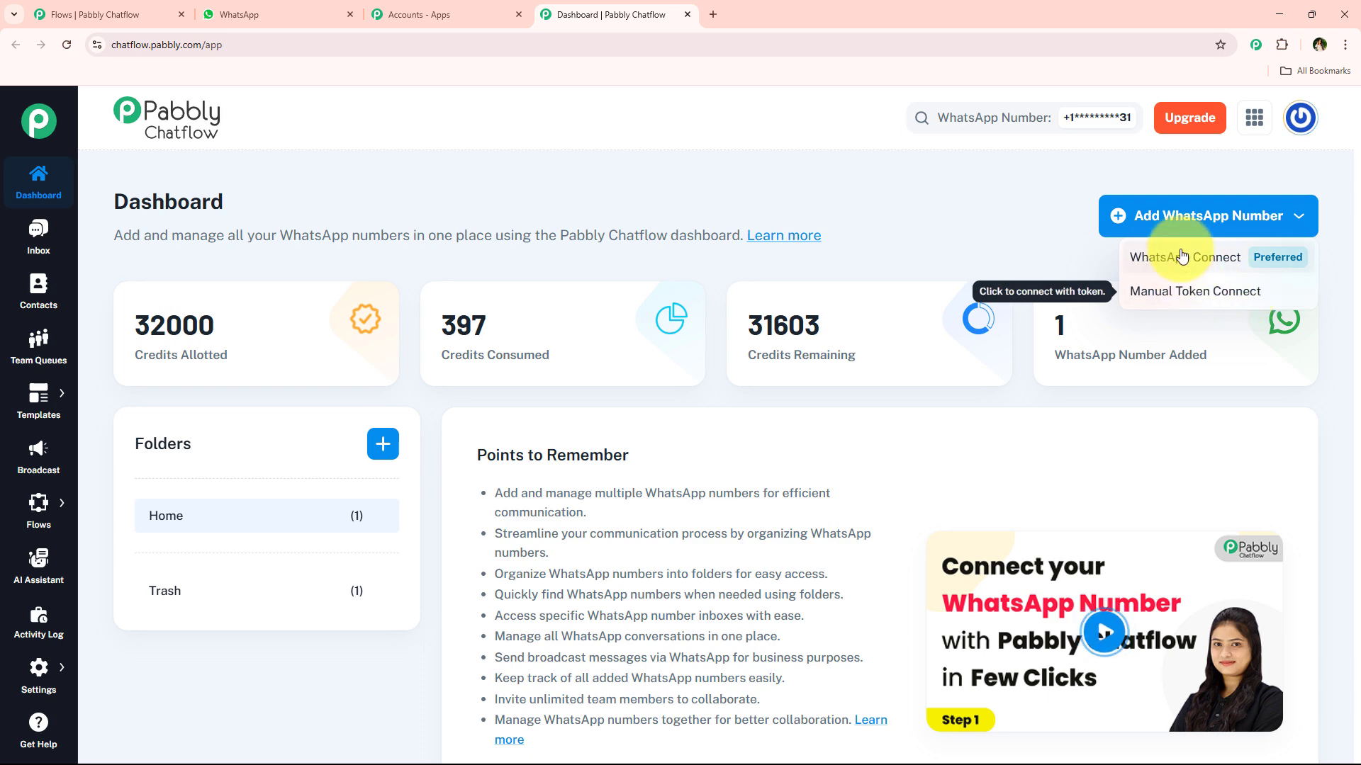
{"action": "left_click", "coordinate": [947, 240]}
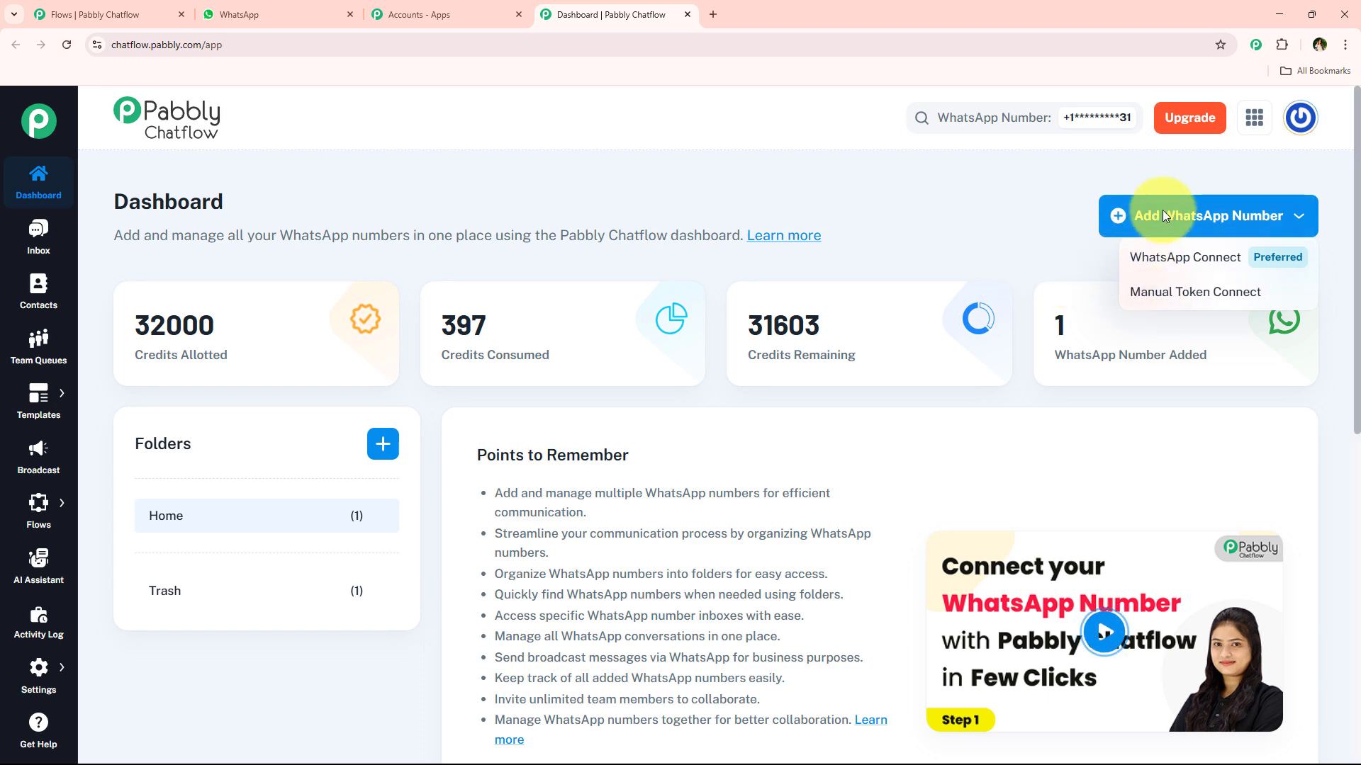
{"action": "scroll", "coordinate": [432, 224], "scroll_direction": "down", "scroll_amount": 4}
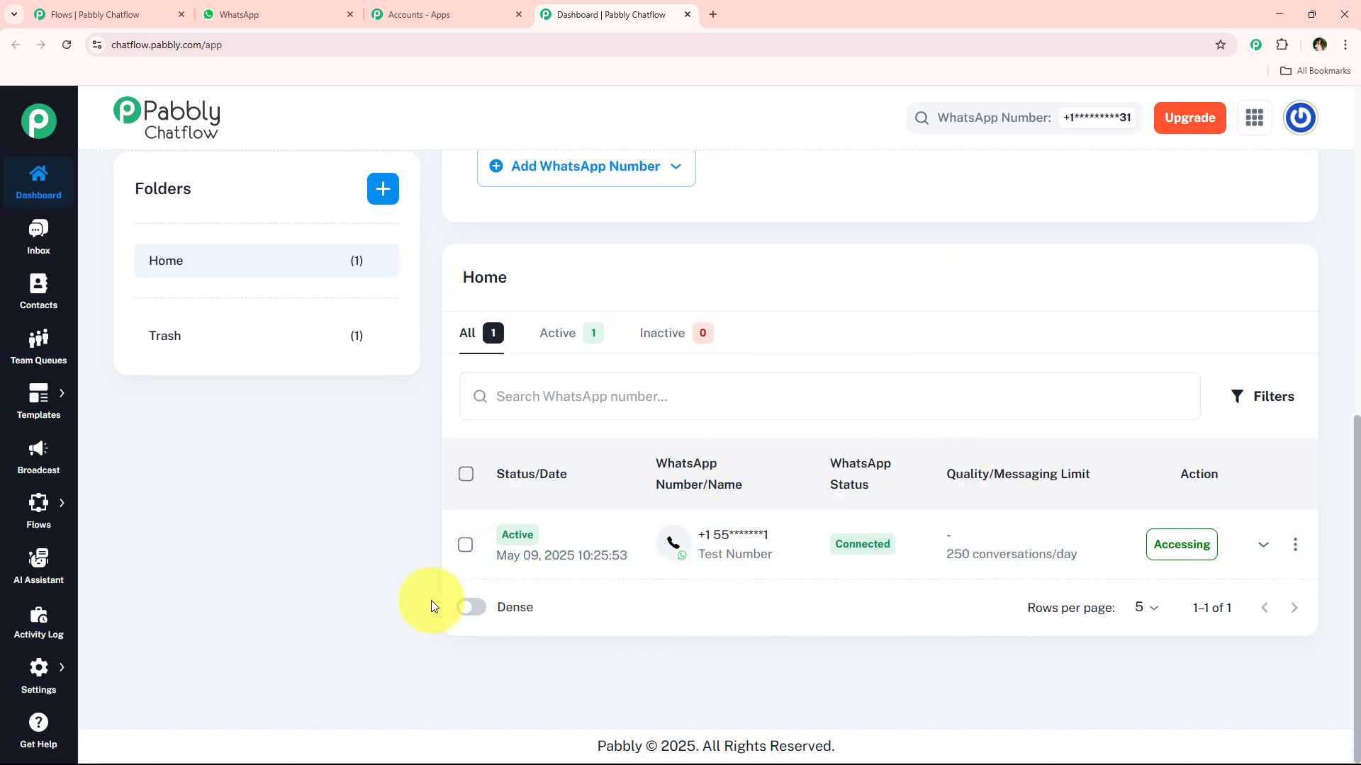
{"action": "scroll", "coordinate": [432, 601], "scroll_direction": "up", "scroll_amount": 5}
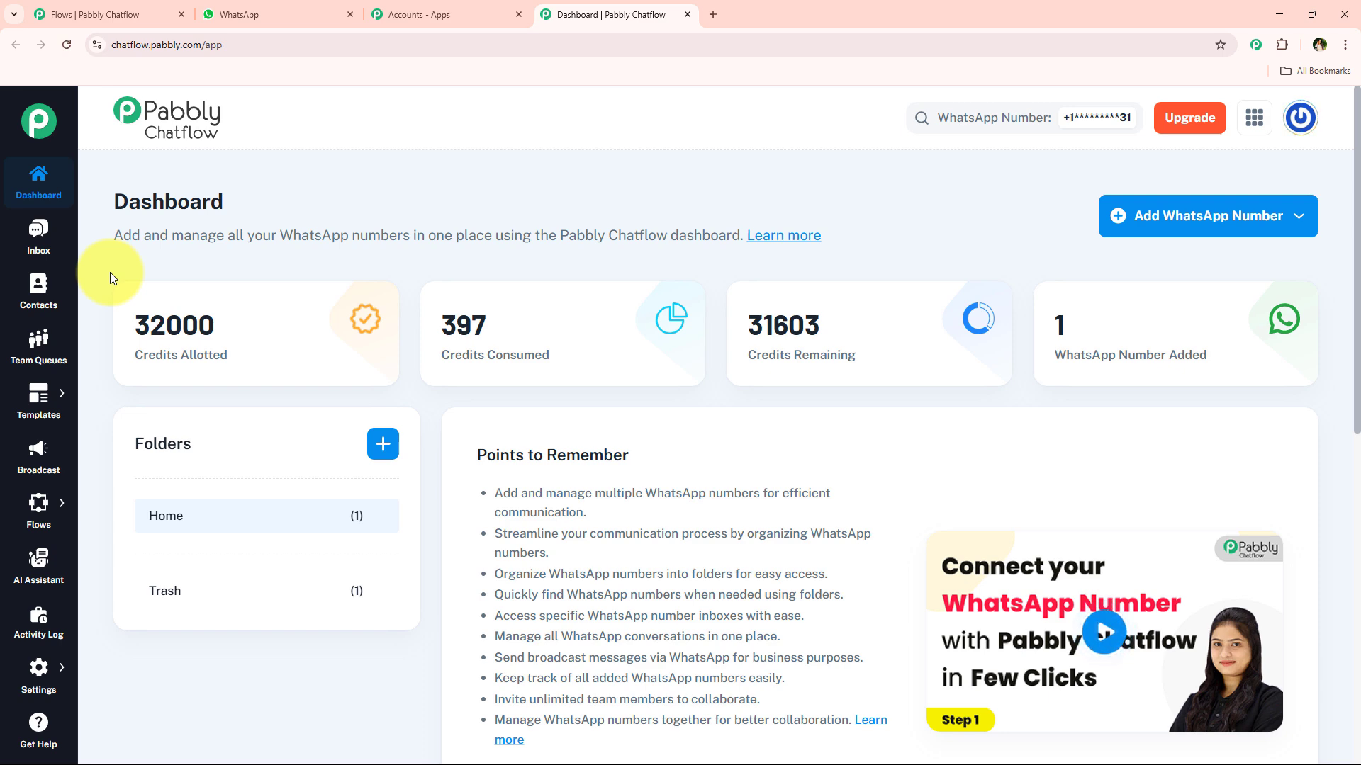
Step: Add a new flow and rename it 'WhatsApp Chatbot for Server Hosting Provider Business'
{"action": "mouse_move", "coordinate": [37, 503]}
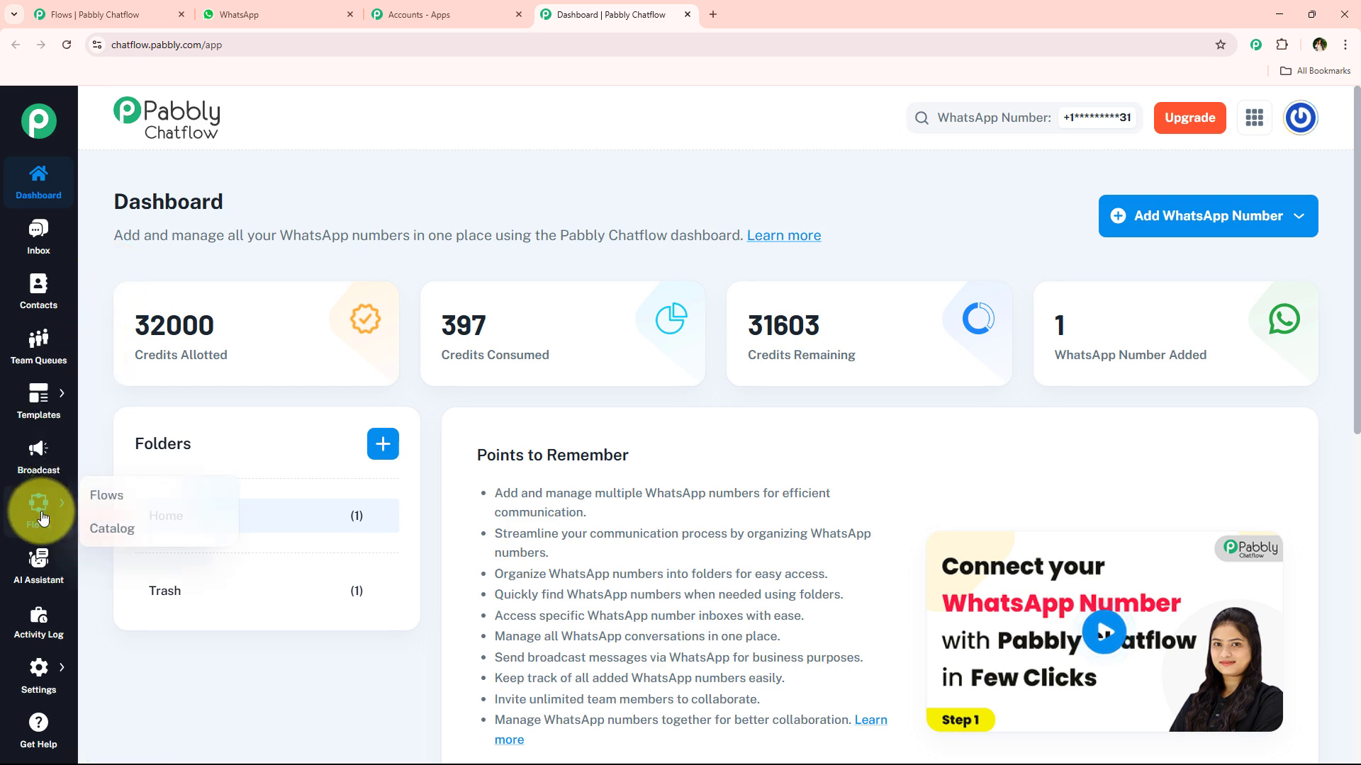
{"action": "left_click", "coordinate": [96, 503]}
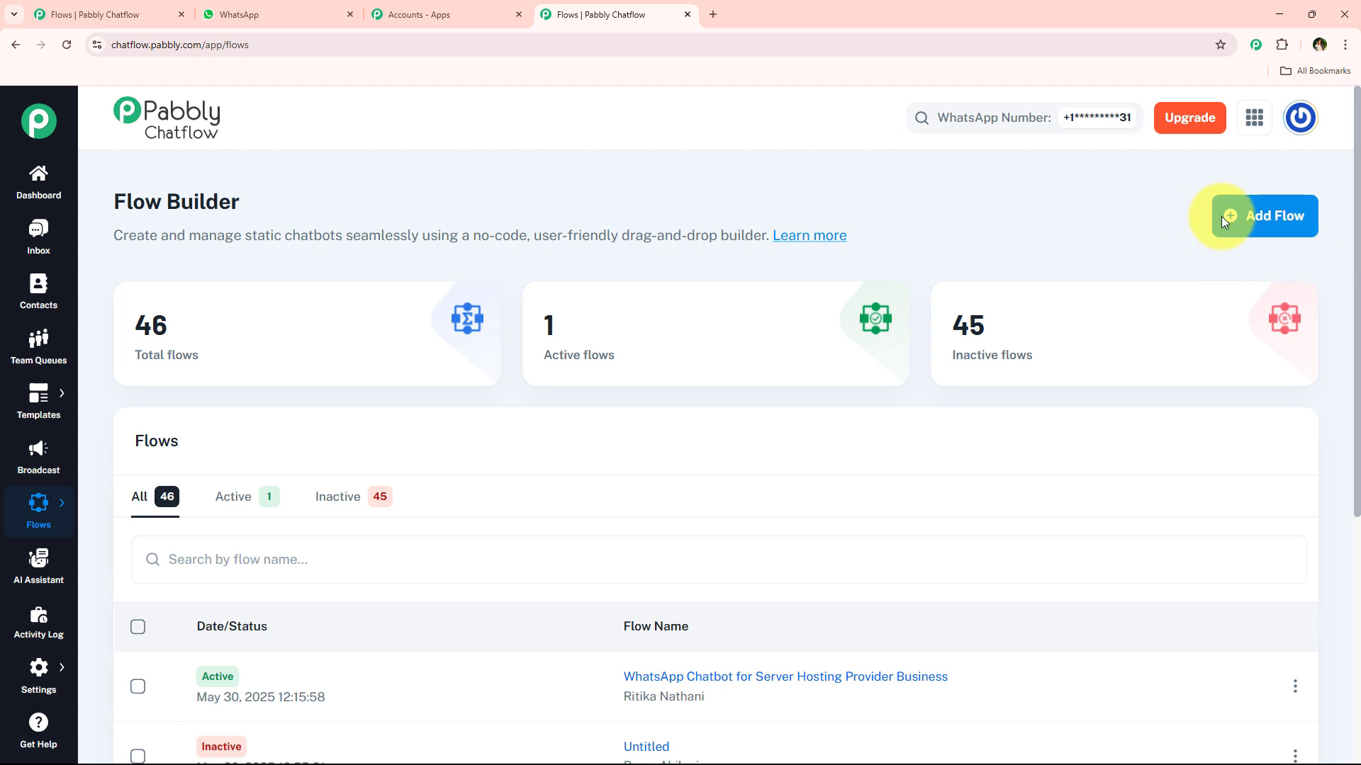
{"action": "left_click", "coordinate": [1246, 218]}
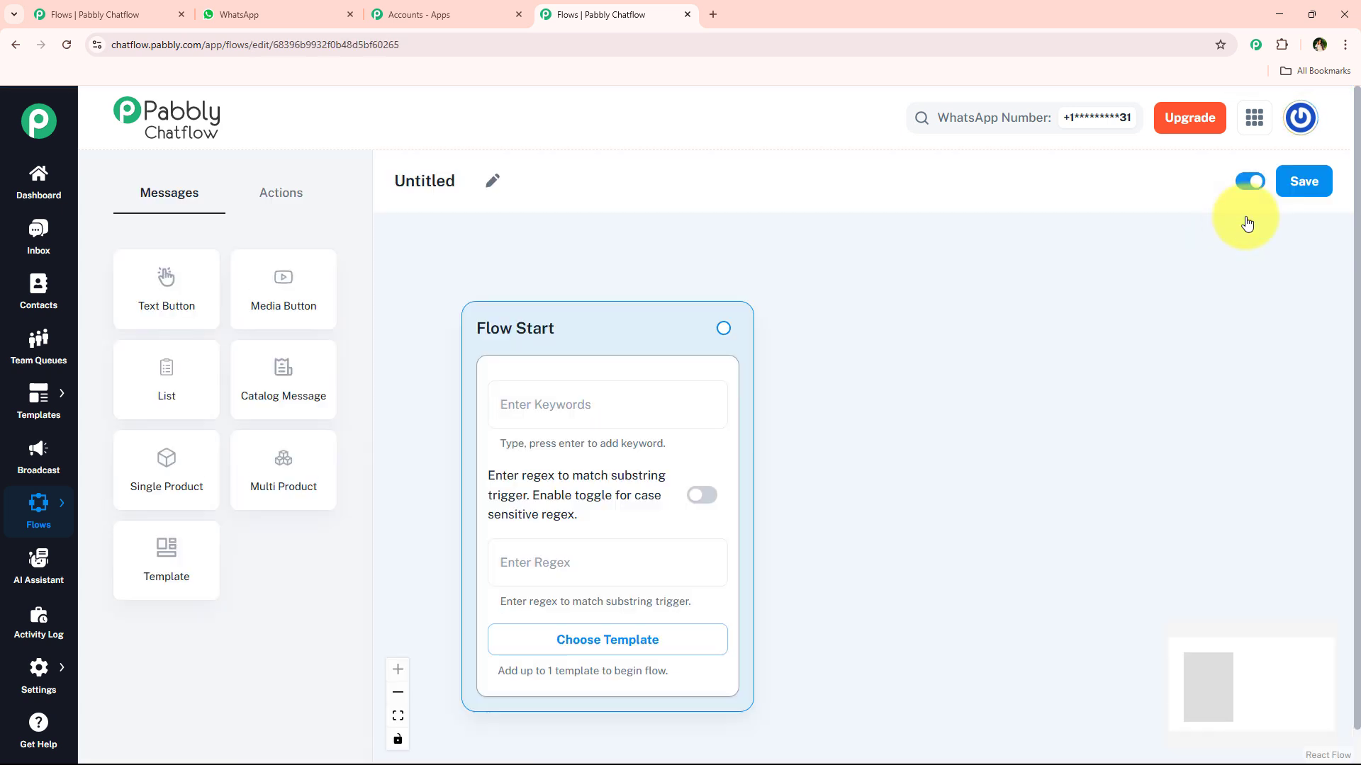
{"action": "left_click", "coordinate": [491, 181]}
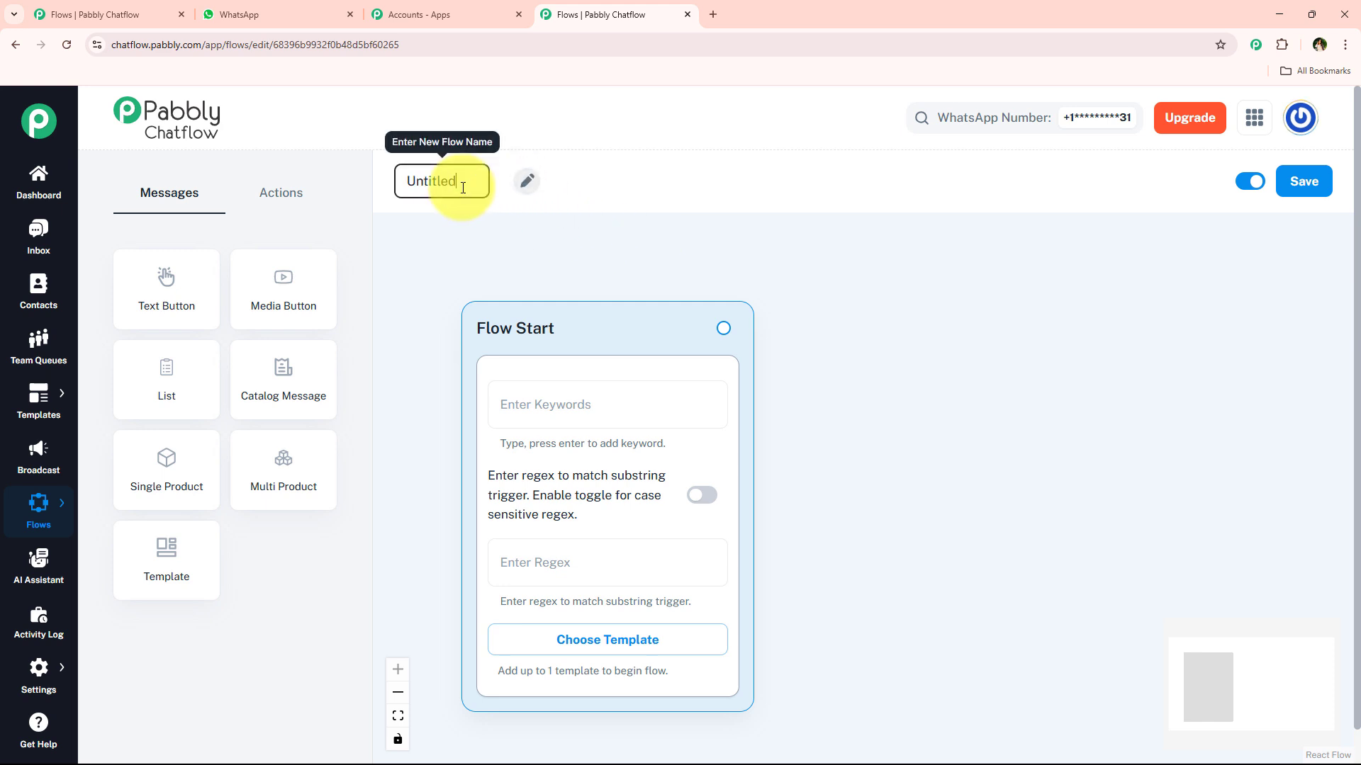
{"action": "type", "text": "WhatsApp Chatbot for Server Hosting Provider Business"}
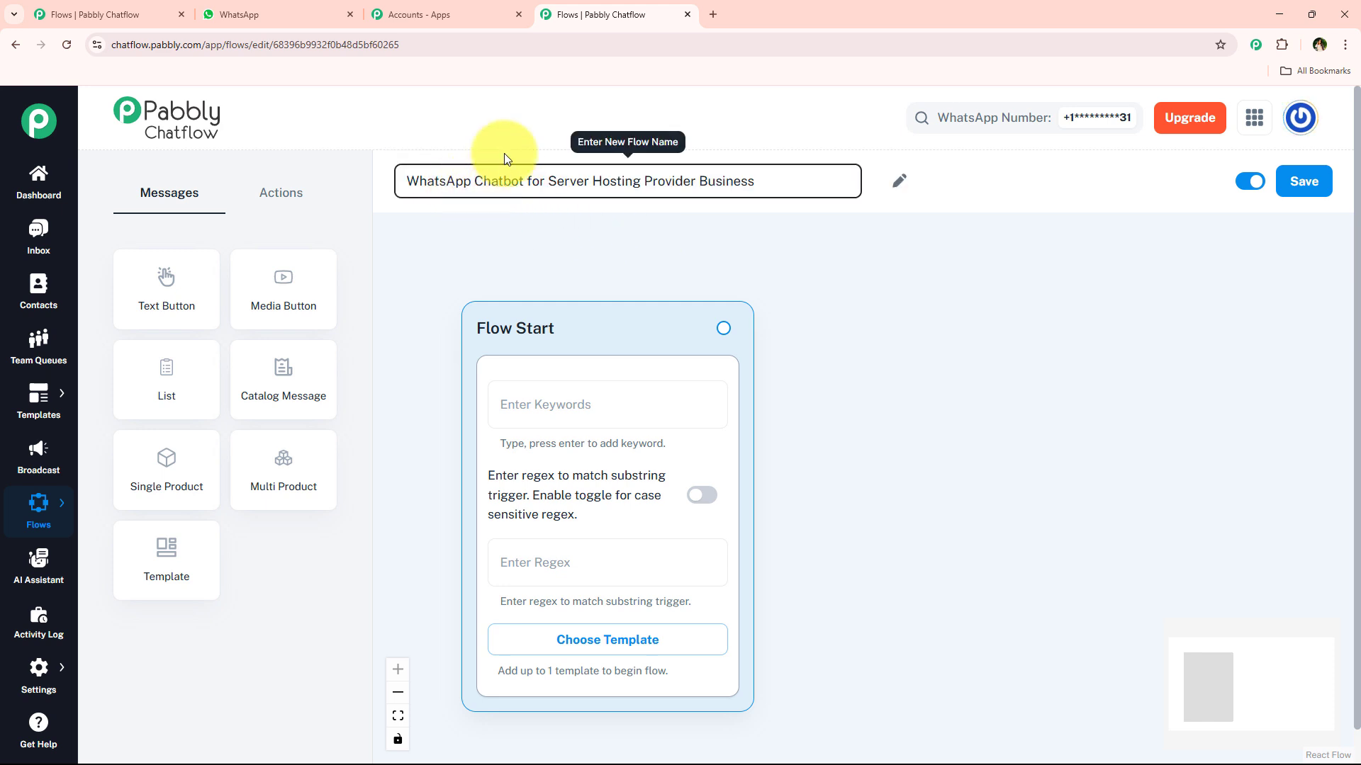
{"action": "left_click", "coordinate": [717, 220]}
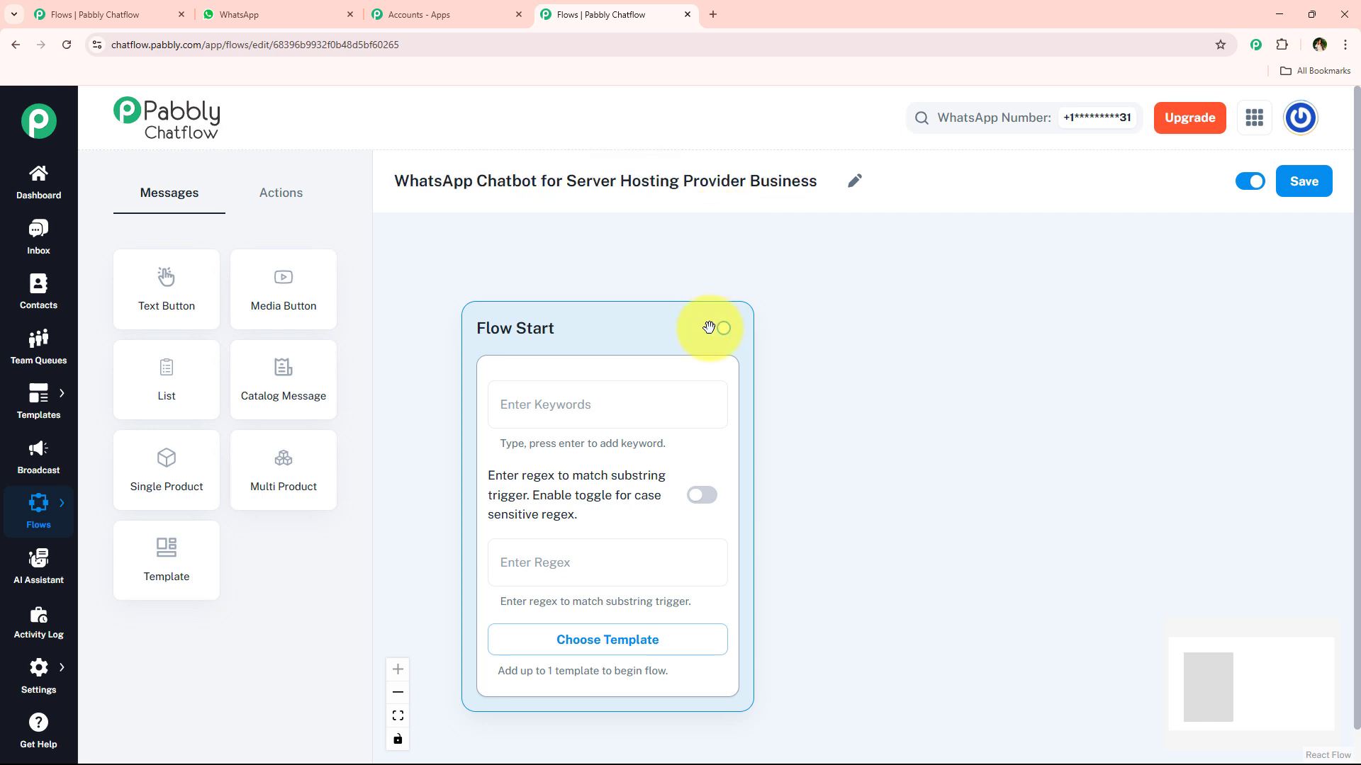
Step: Try the Flow Start keyword and regex fields, view the approved templates list, and pan the canvas up
{"action": "left_click", "coordinate": [625, 428]}
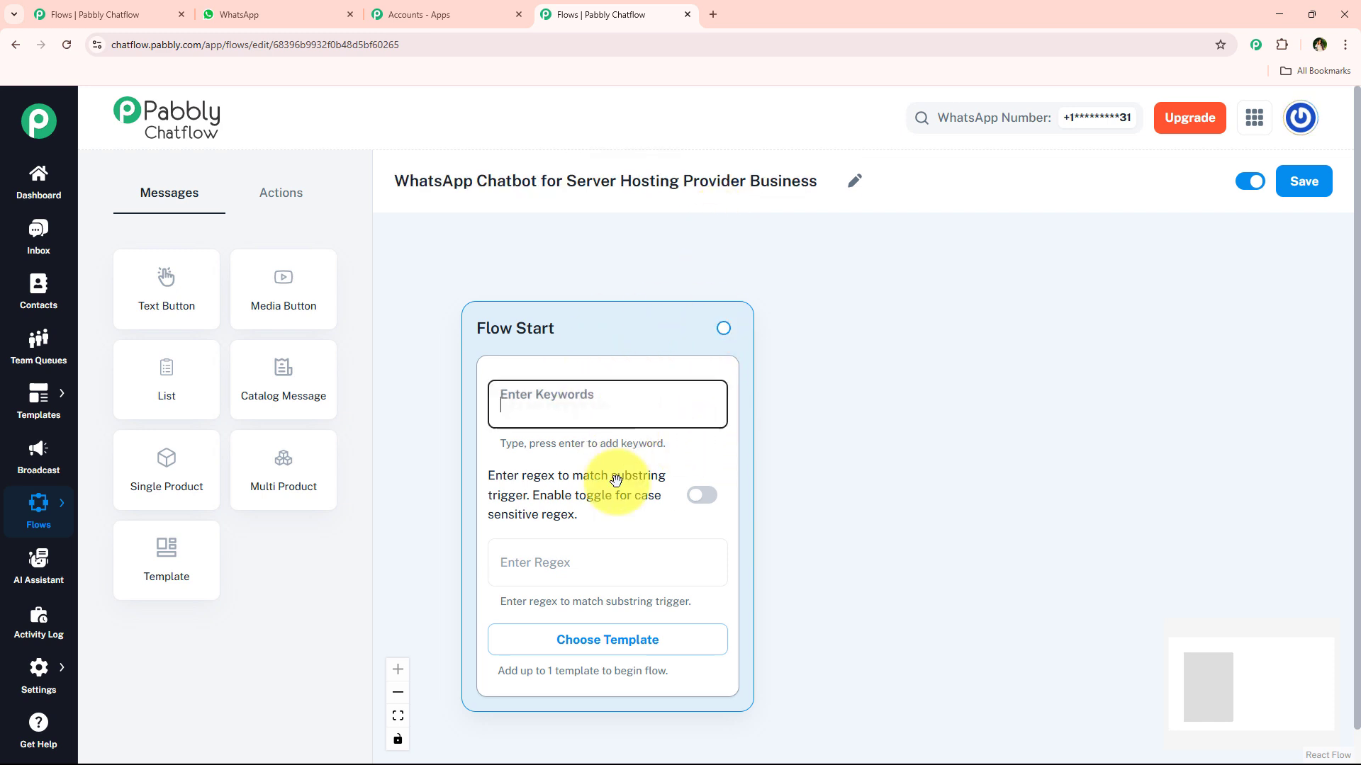
{"action": "left_click", "coordinate": [587, 549]}
{"action": "left_click", "coordinate": [966, 492]}
{"action": "left_click", "coordinate": [659, 389]}
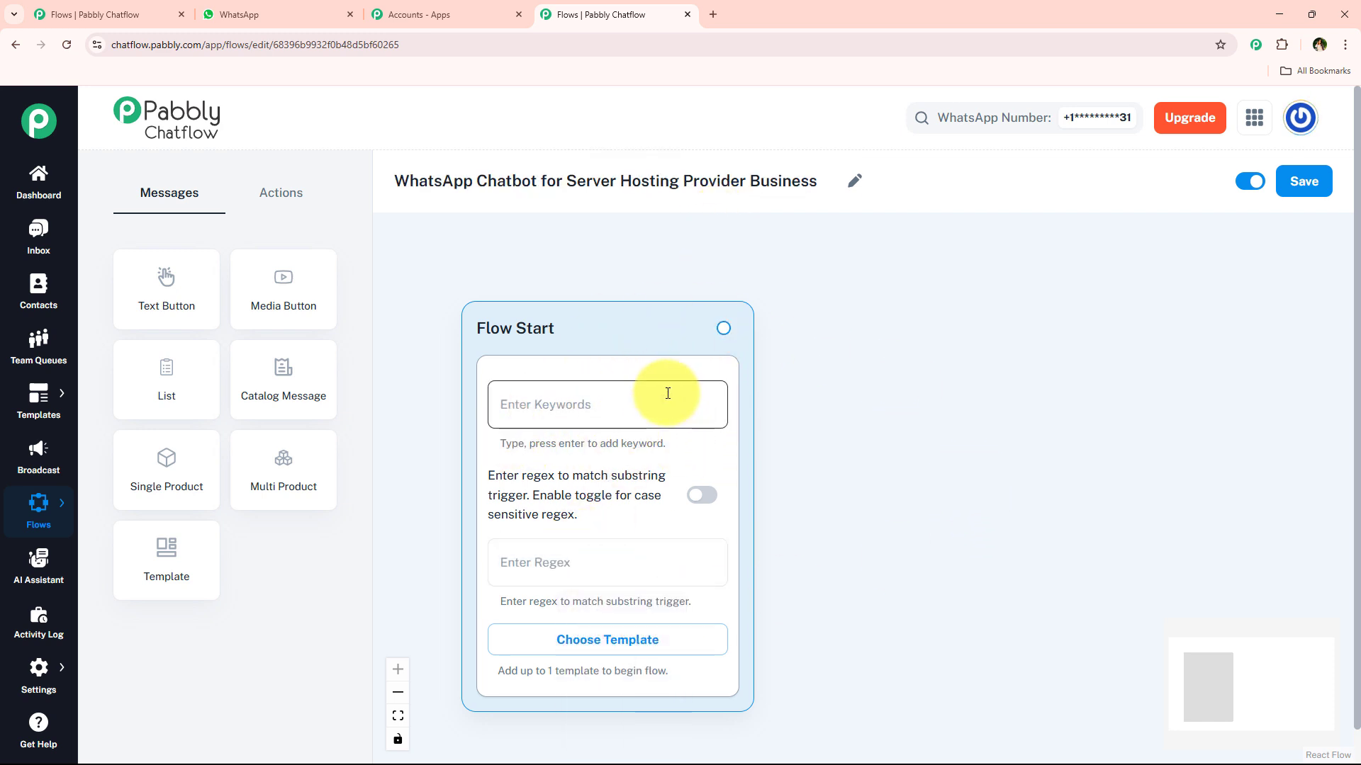
{"action": "left_click", "coordinate": [610, 556]}
{"action": "left_click", "coordinate": [879, 594]}
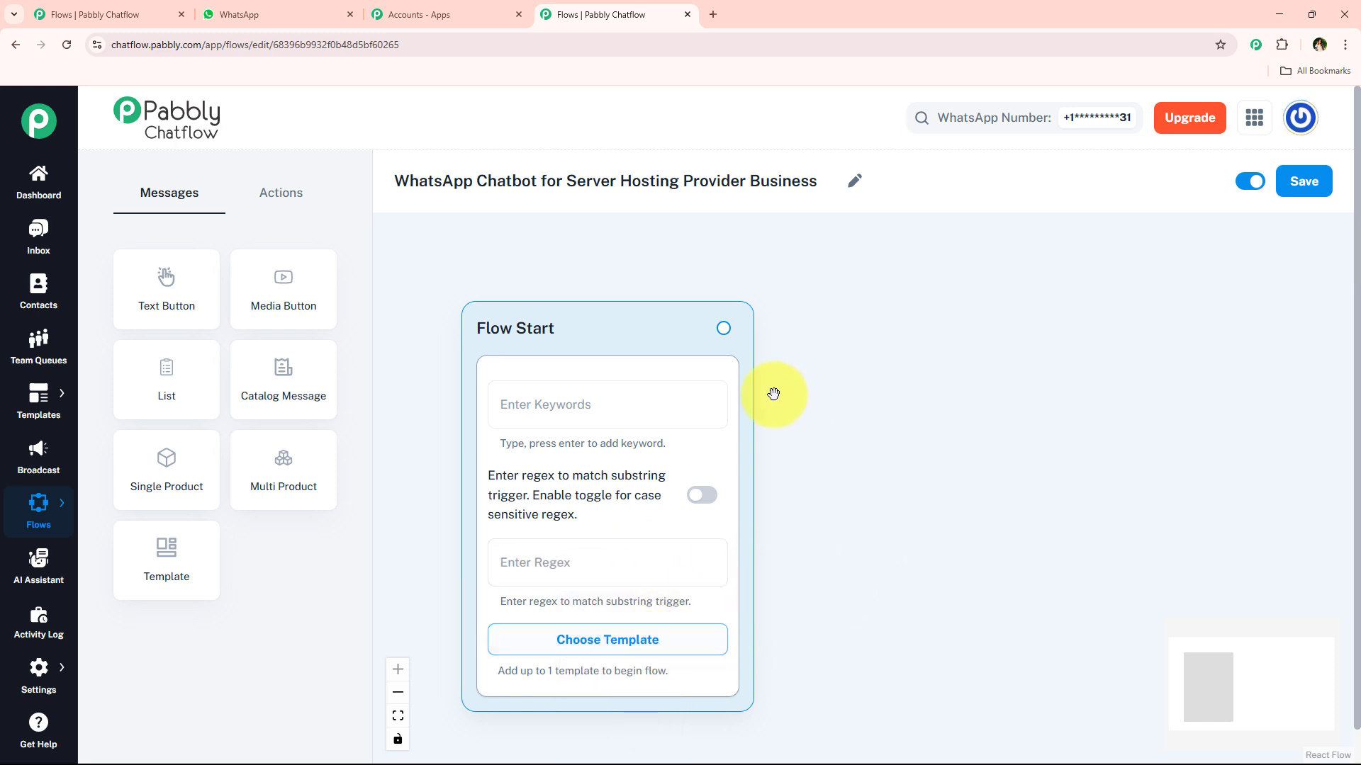
{"action": "left_click", "coordinate": [688, 653]}
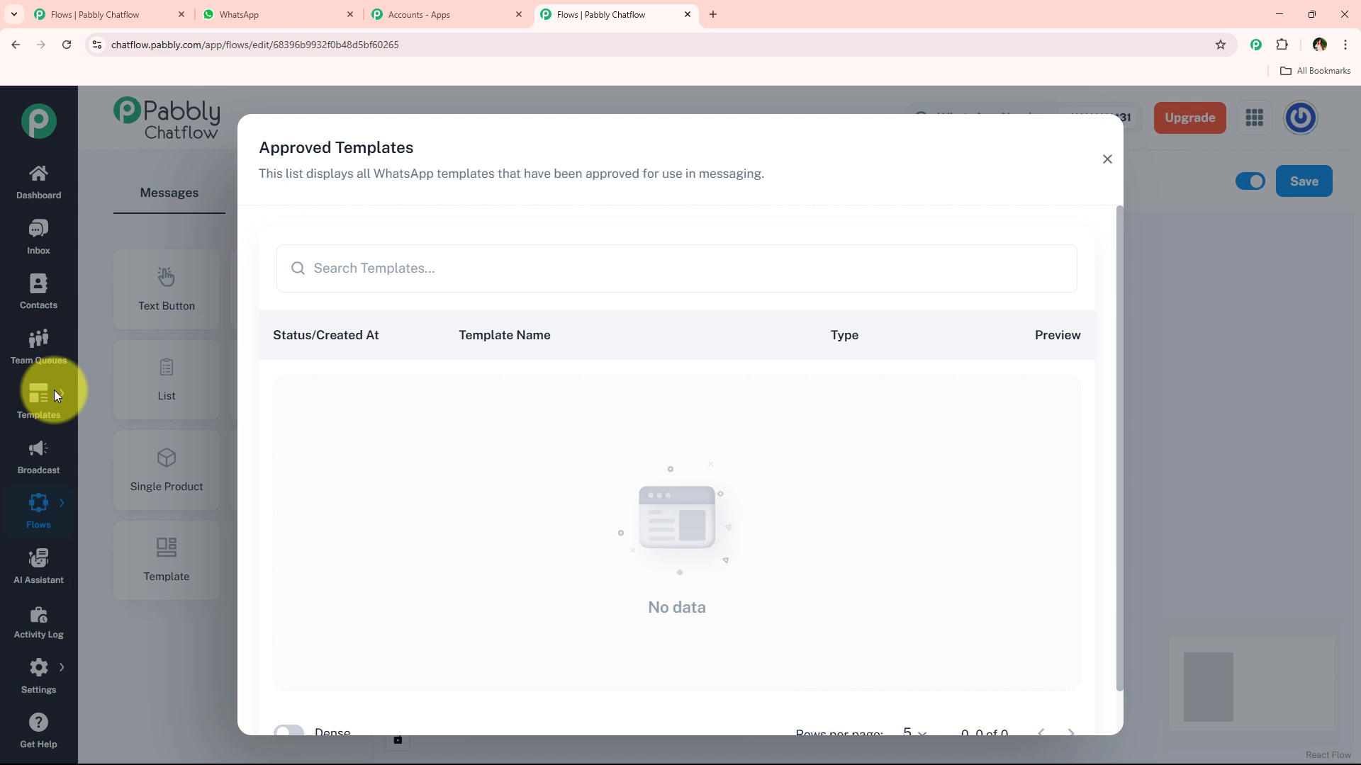
{"action": "left_click", "coordinate": [1108, 162]}
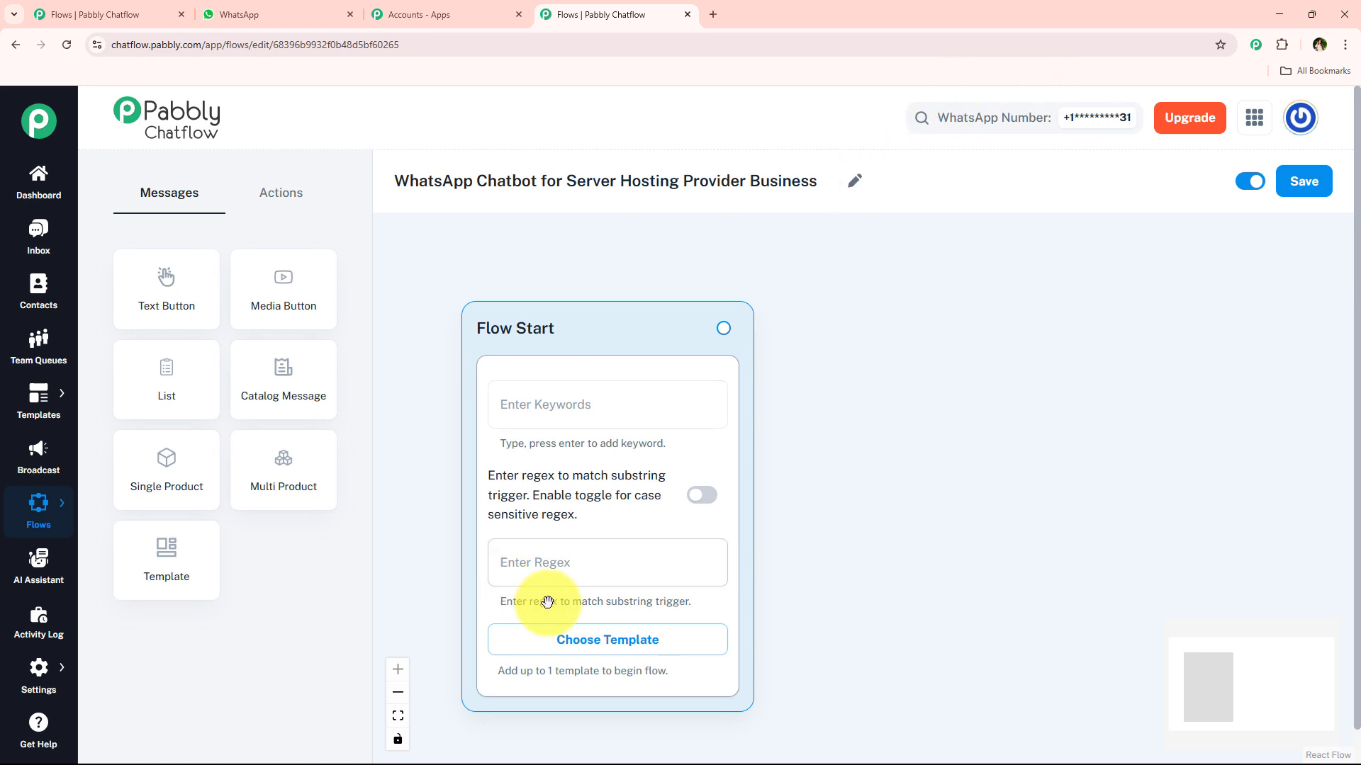
{"action": "left_click_drag", "start_coordinate": [829, 547], "coordinate": [836, 484]}
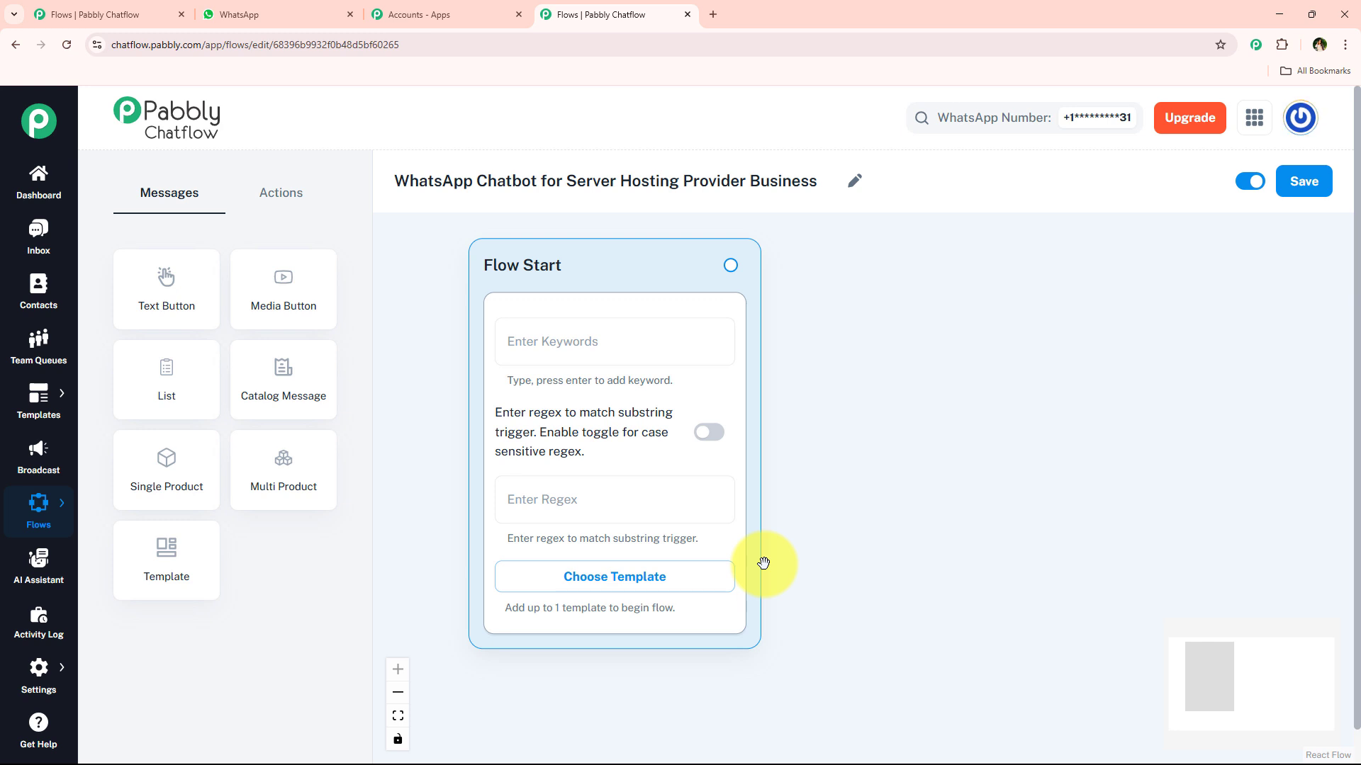
Step: Try adding and removing 'Hey' and 'Hello' as Flow Start trigger keywords
{"action": "left_click", "coordinate": [618, 334]}
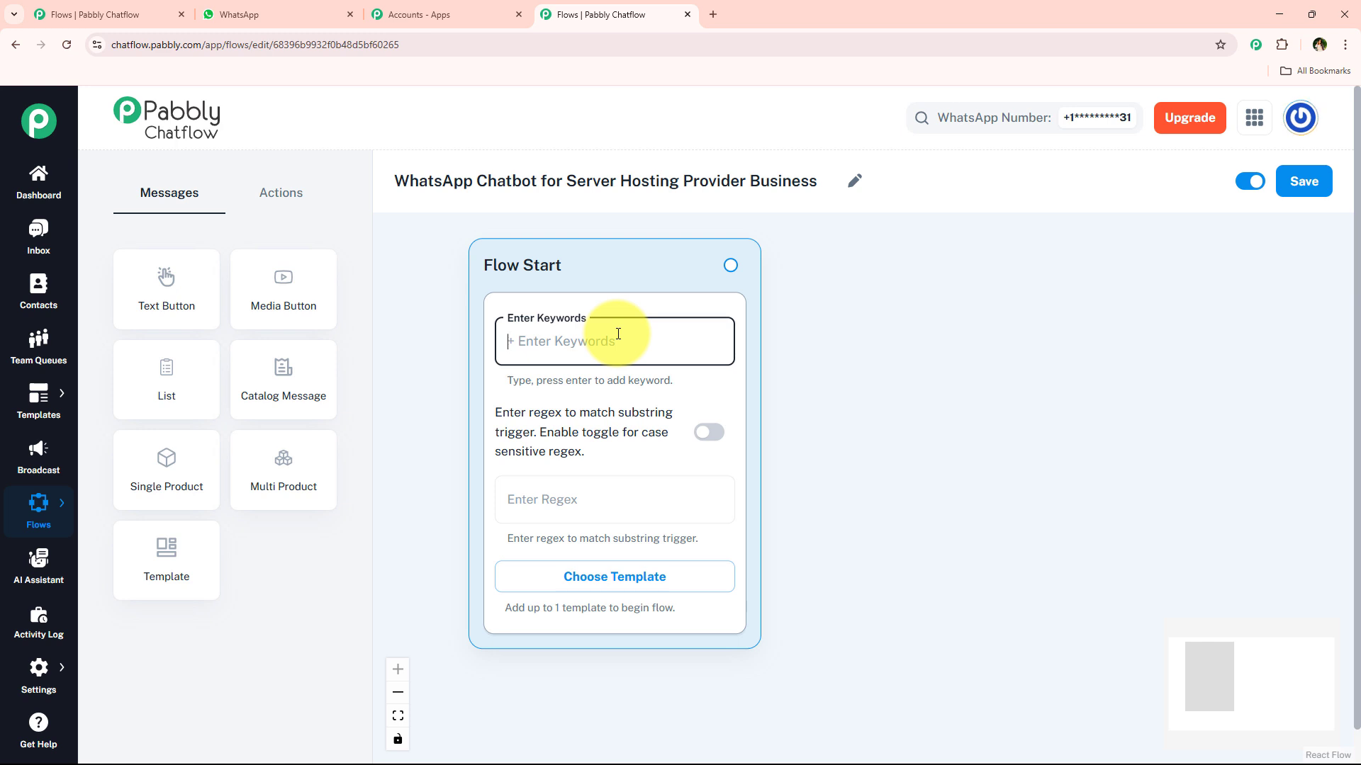
{"action": "type", "text": "Hey"}
{"action": "key", "text": "Return"}
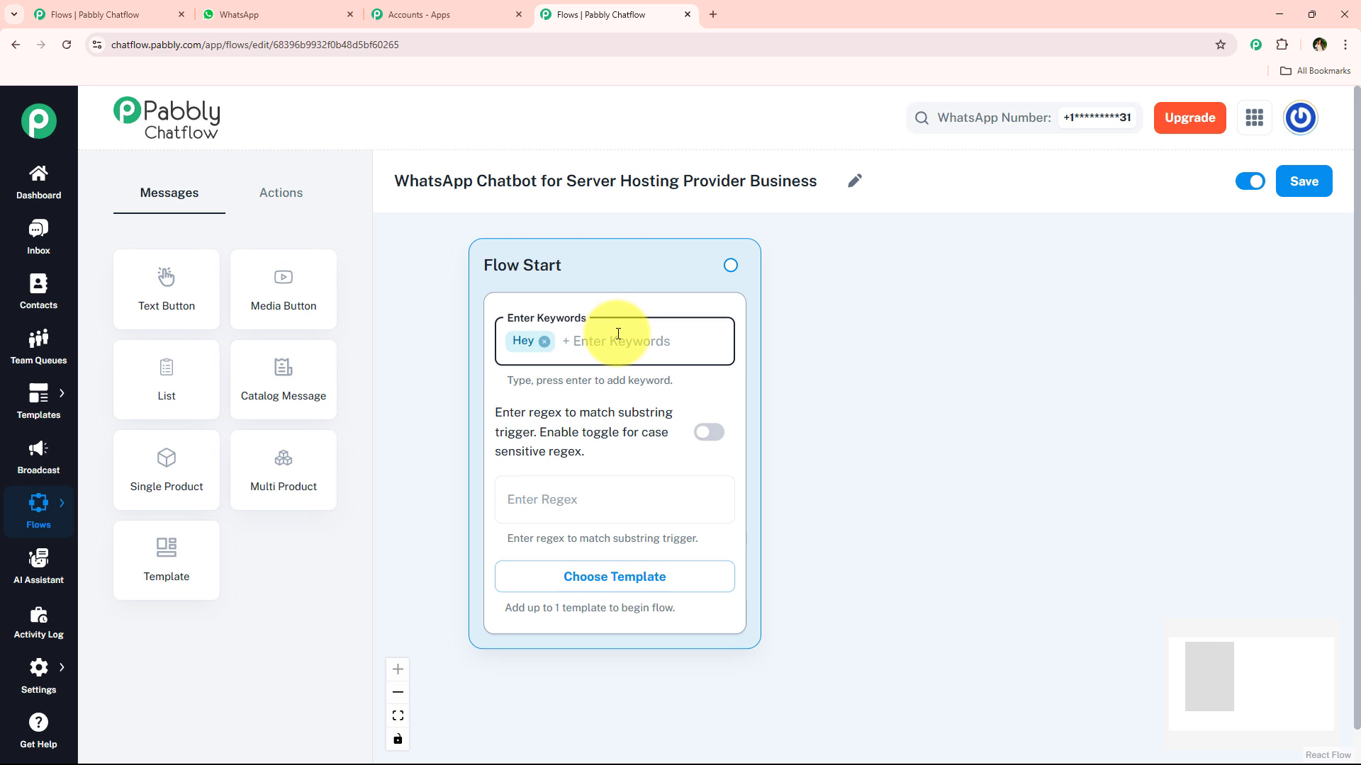
{"action": "key", "text": "BackSpace"}
{"action": "type", "text": "Hello"}
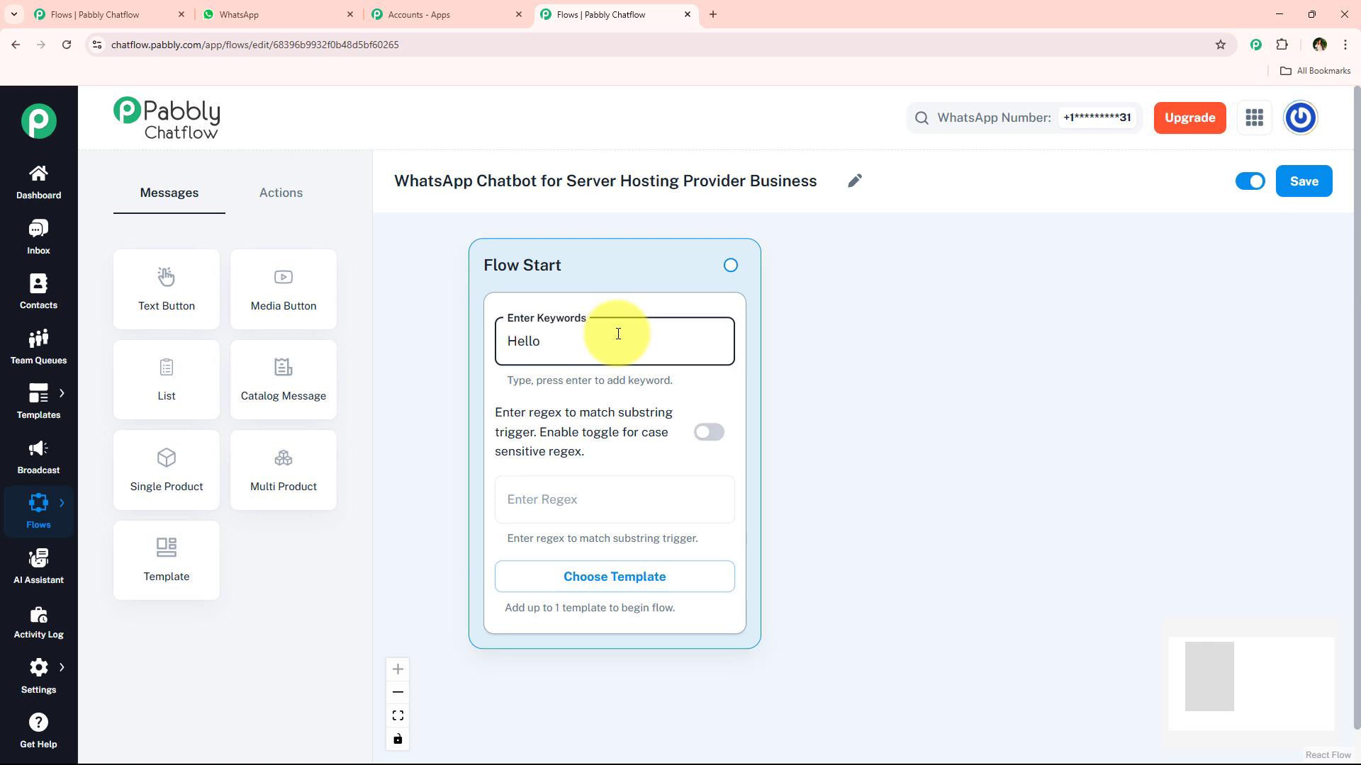
{"action": "key", "text": "Return"}
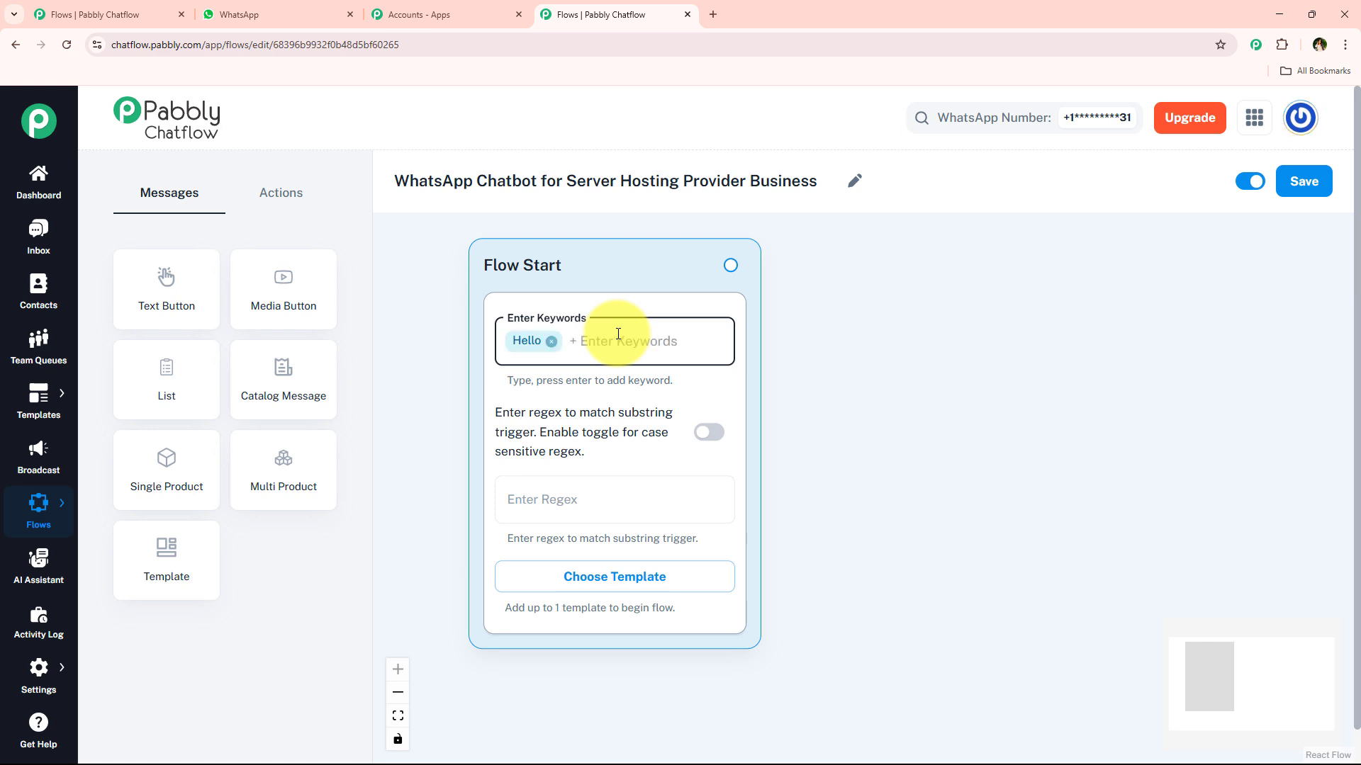
{"action": "key", "text": "BackSpace"}
{"action": "type", "text": "Hey"}
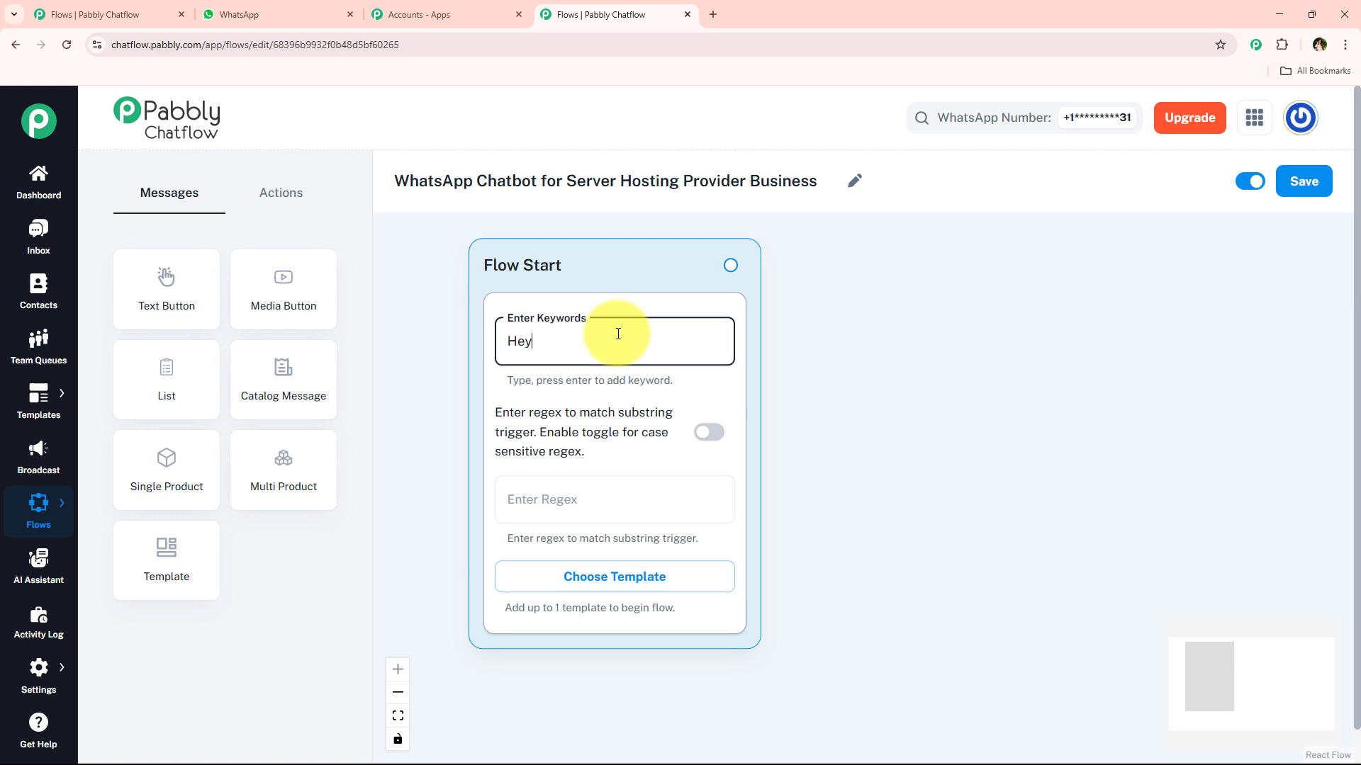
{"action": "key", "text": "Return"}
{"action": "key", "text": "BackSpace"}
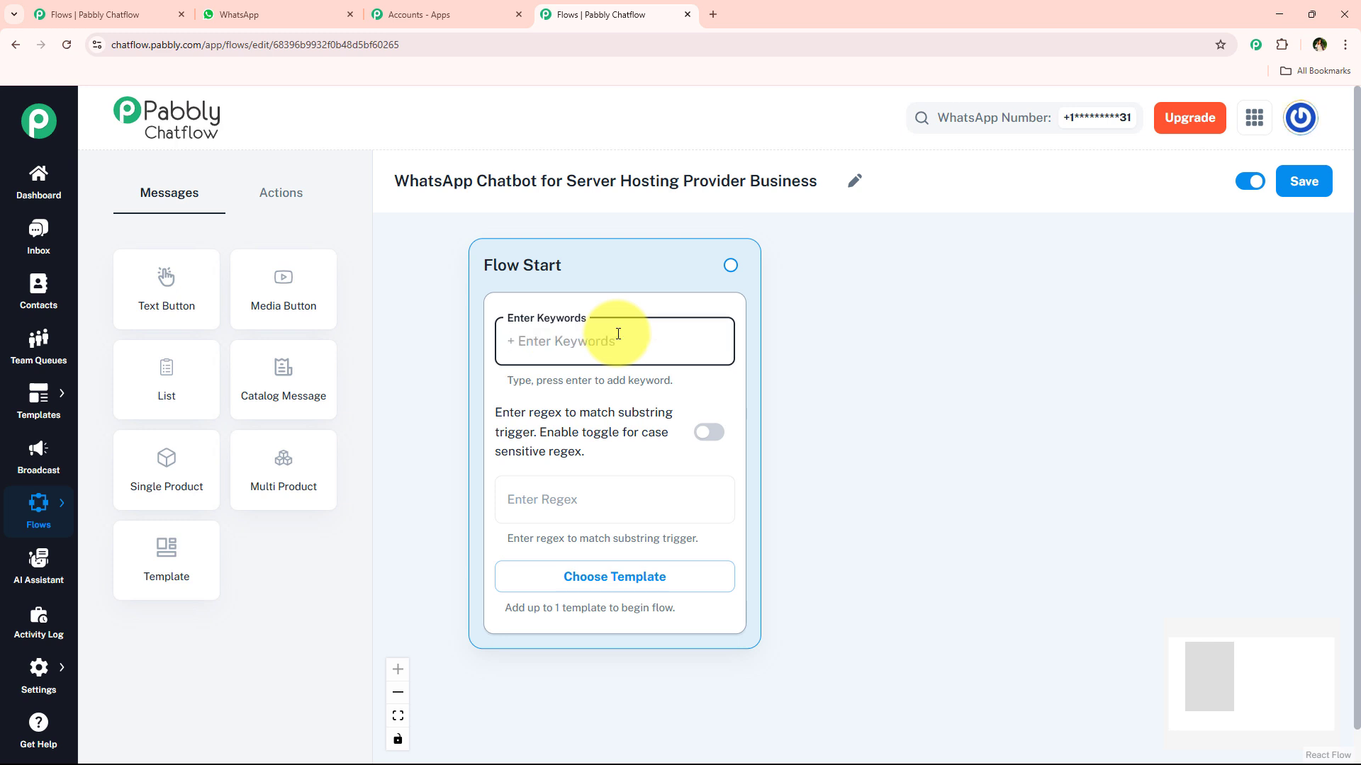
Step: Enter the [\s\S]+ regex trigger as case sensitive, then scroll WhatsApp up to the welcome message
{"action": "left_click", "coordinate": [600, 499]}
{"action": "type", "text": "[/s"}
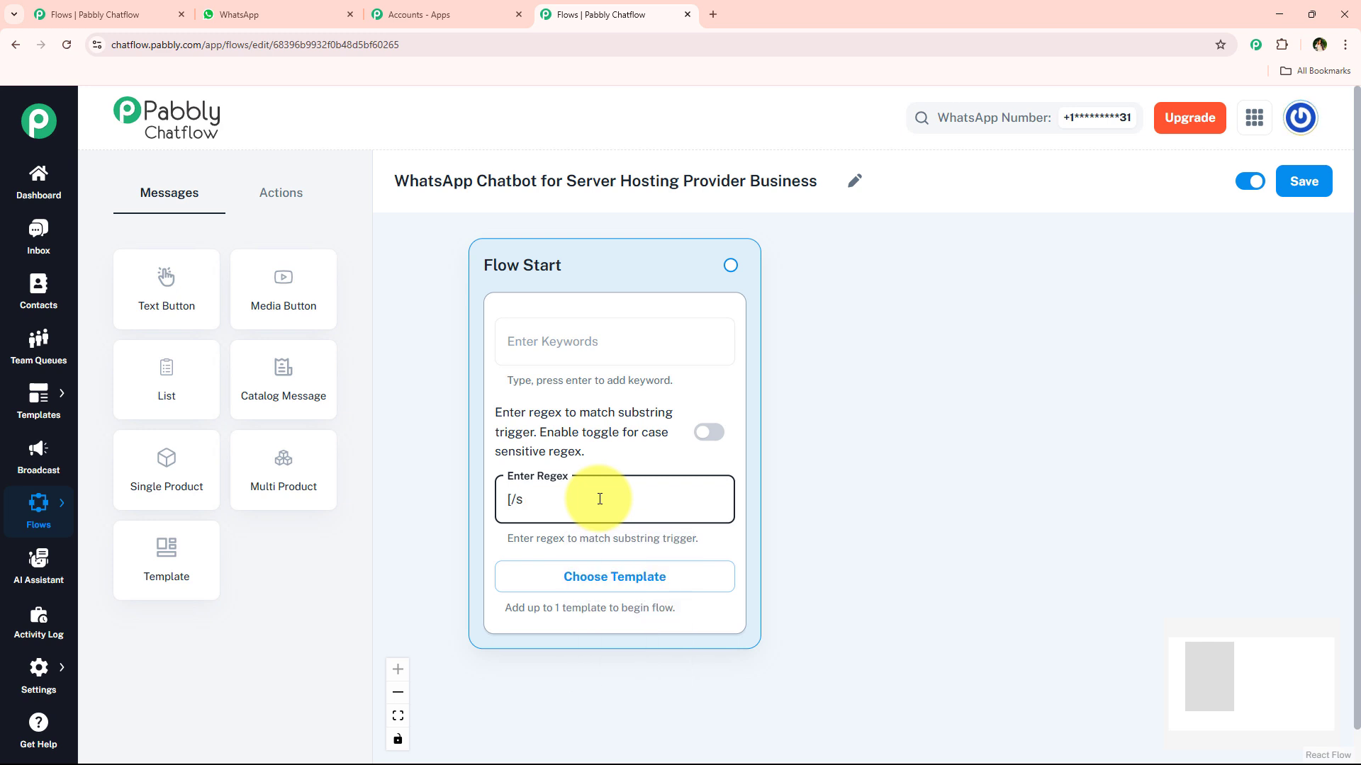
{"action": "type", "text": "/S]6"}
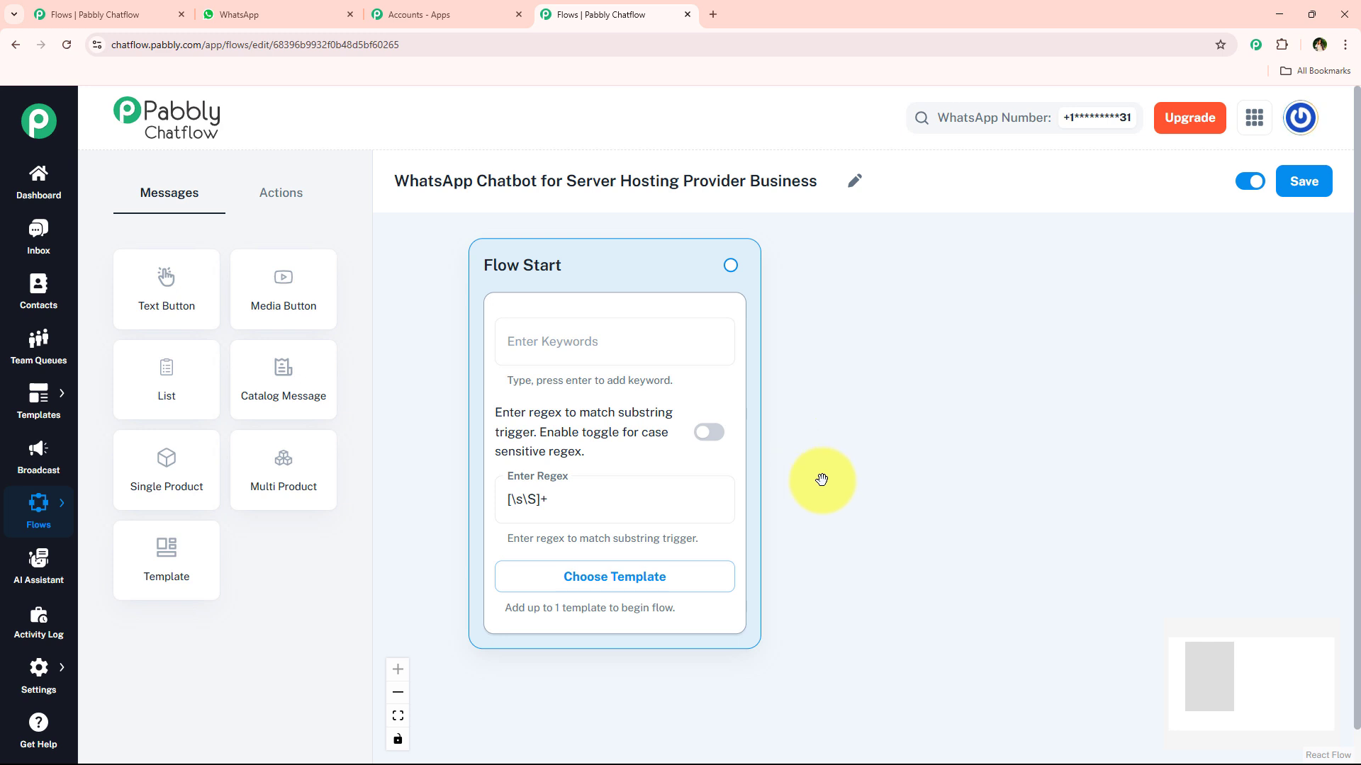
{"action": "left_click", "coordinate": [710, 435]}
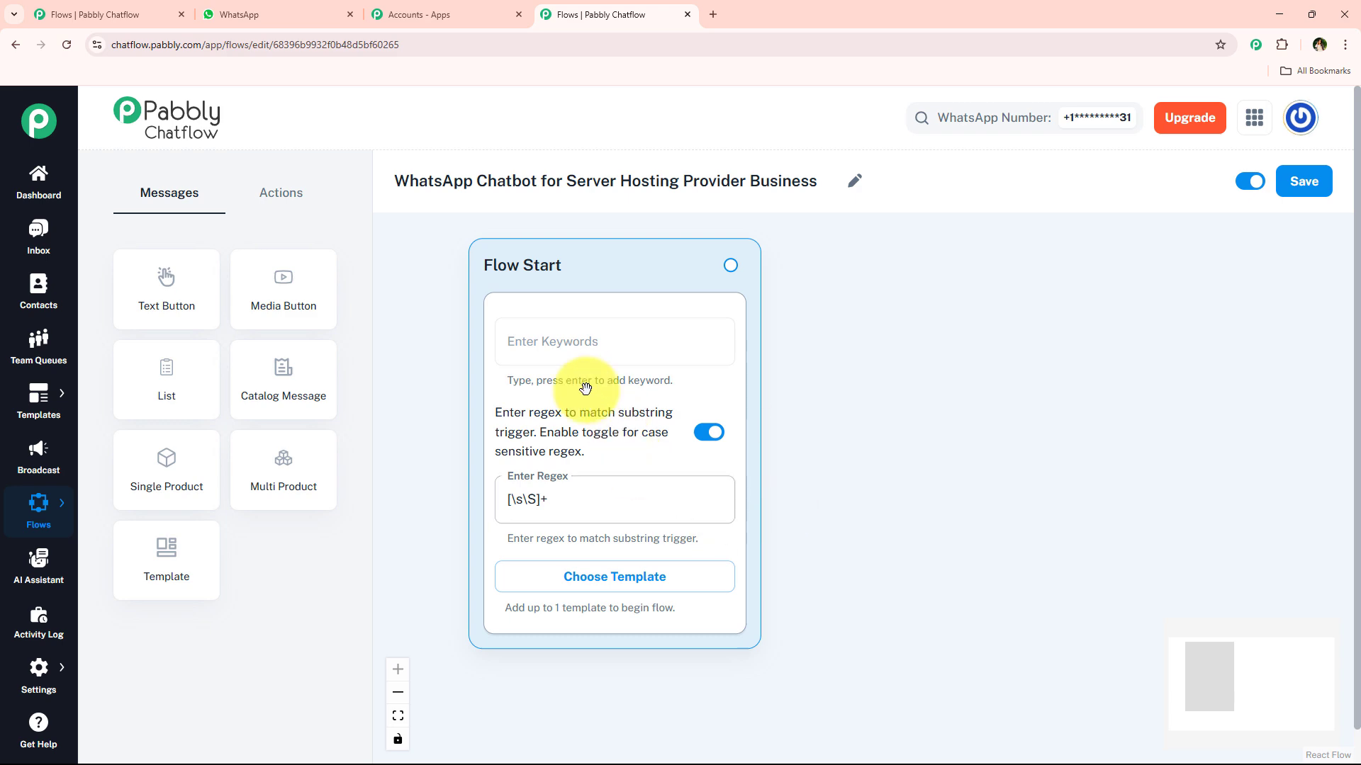
{"action": "left_click", "coordinate": [239, 14]}
{"action": "scroll", "coordinate": [657, 425], "scroll_direction": "up", "scroll_amount": 4}
{"action": "scroll", "coordinate": [657, 425], "scroll_direction": "up", "scroll_amount": 15}
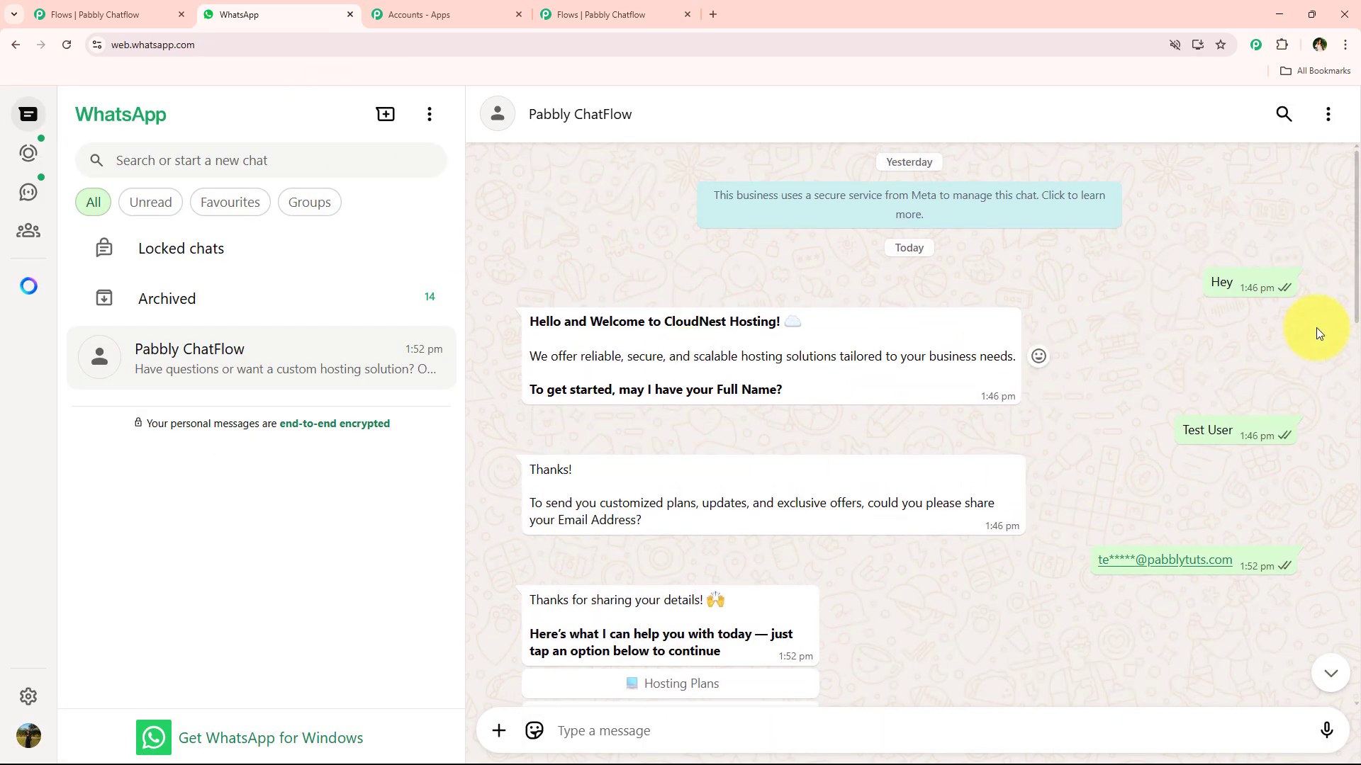
Step: Copy the CloudNest welcome text and paste it into a new Ask Question node linked after Flow Start
{"action": "left_click_drag", "start_coordinate": [525, 326], "coordinate": [825, 388]}
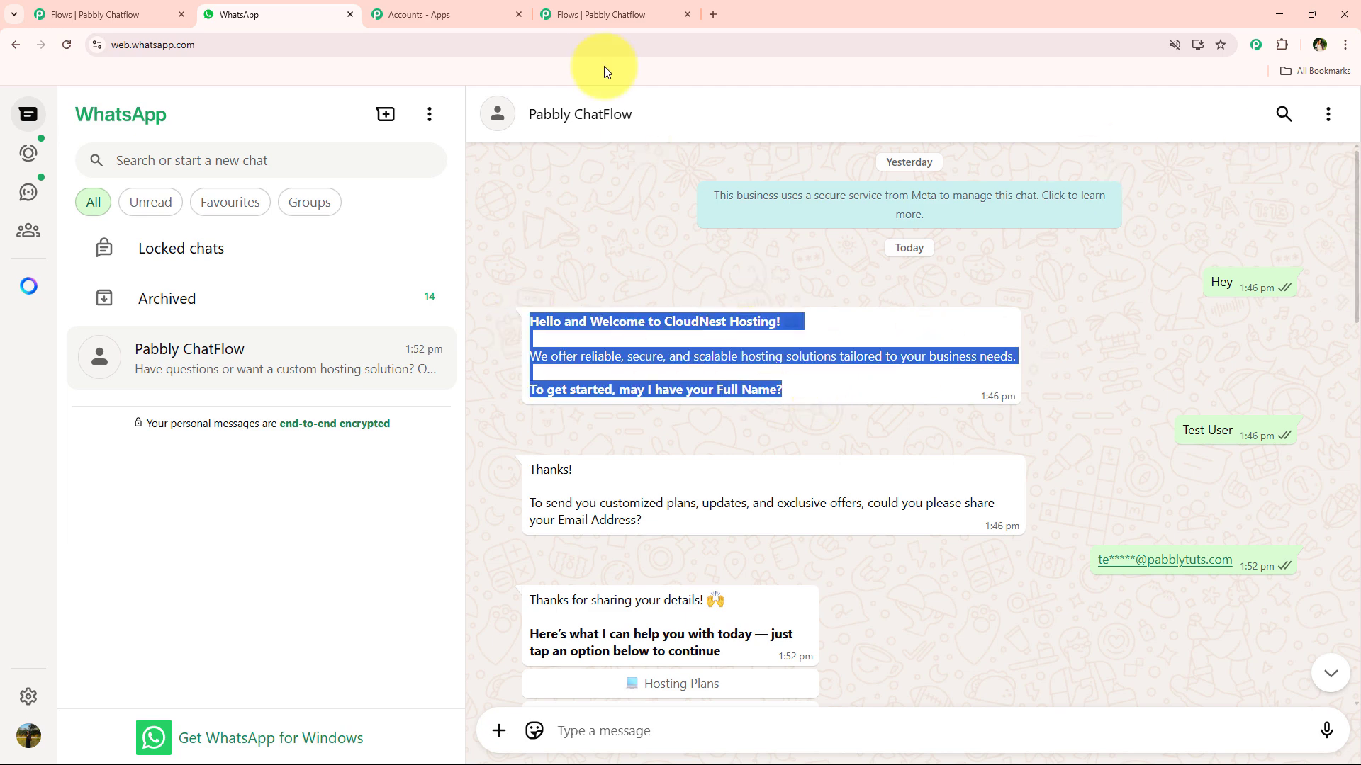
{"action": "left_click", "coordinate": [599, 14]}
{"action": "left_click", "coordinate": [309, 192]}
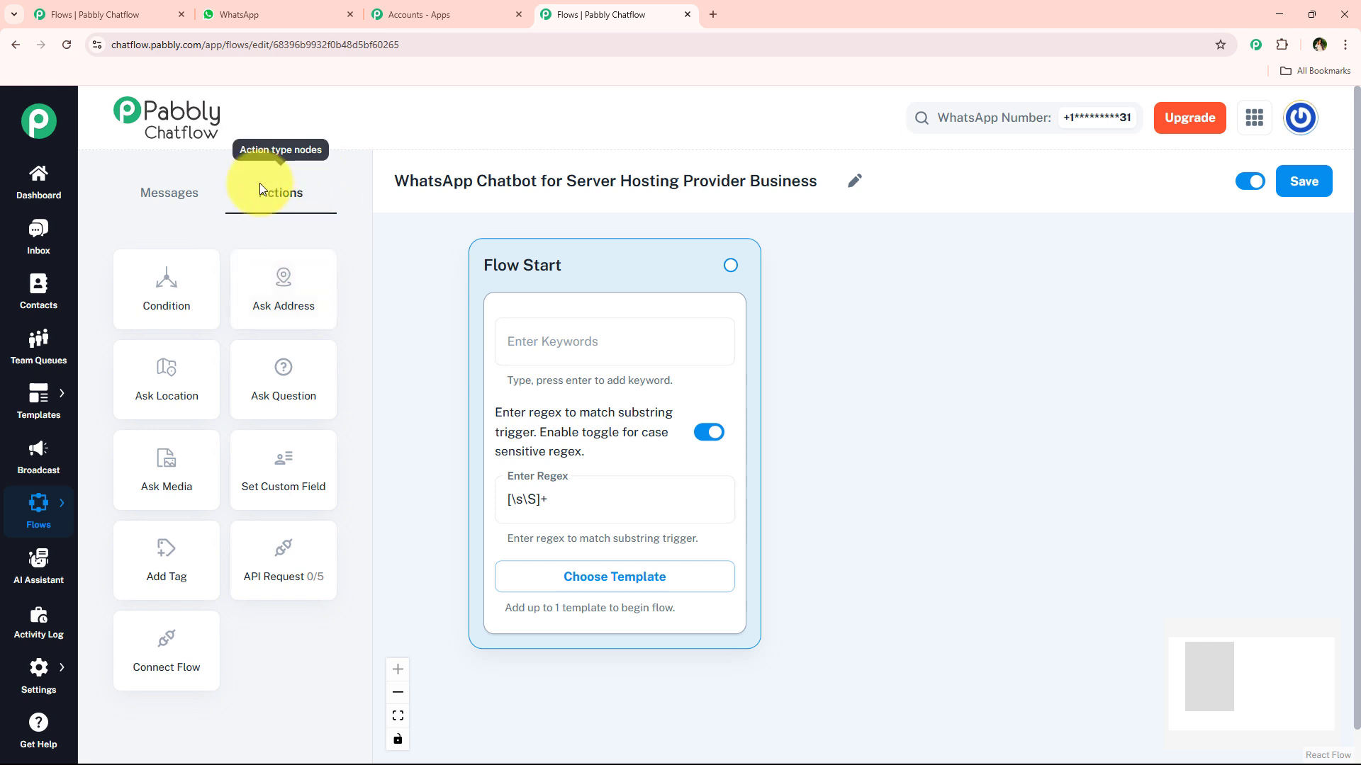
{"action": "left_click_drag", "start_coordinate": [295, 373], "coordinate": [919, 298]}
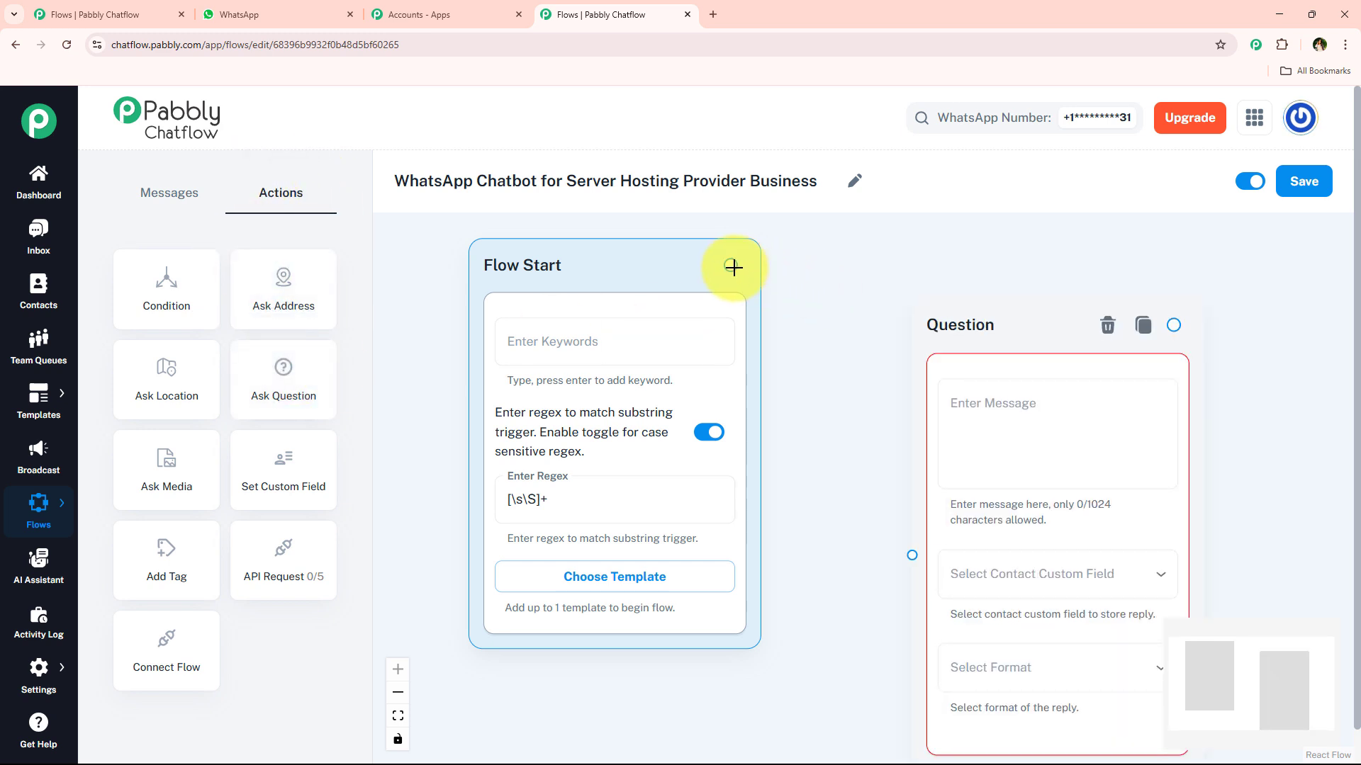
{"action": "left_click_drag", "start_coordinate": [730, 265], "coordinate": [912, 555]}
{"action": "left_click_drag", "start_coordinate": [833, 418], "coordinate": [510, 349]}
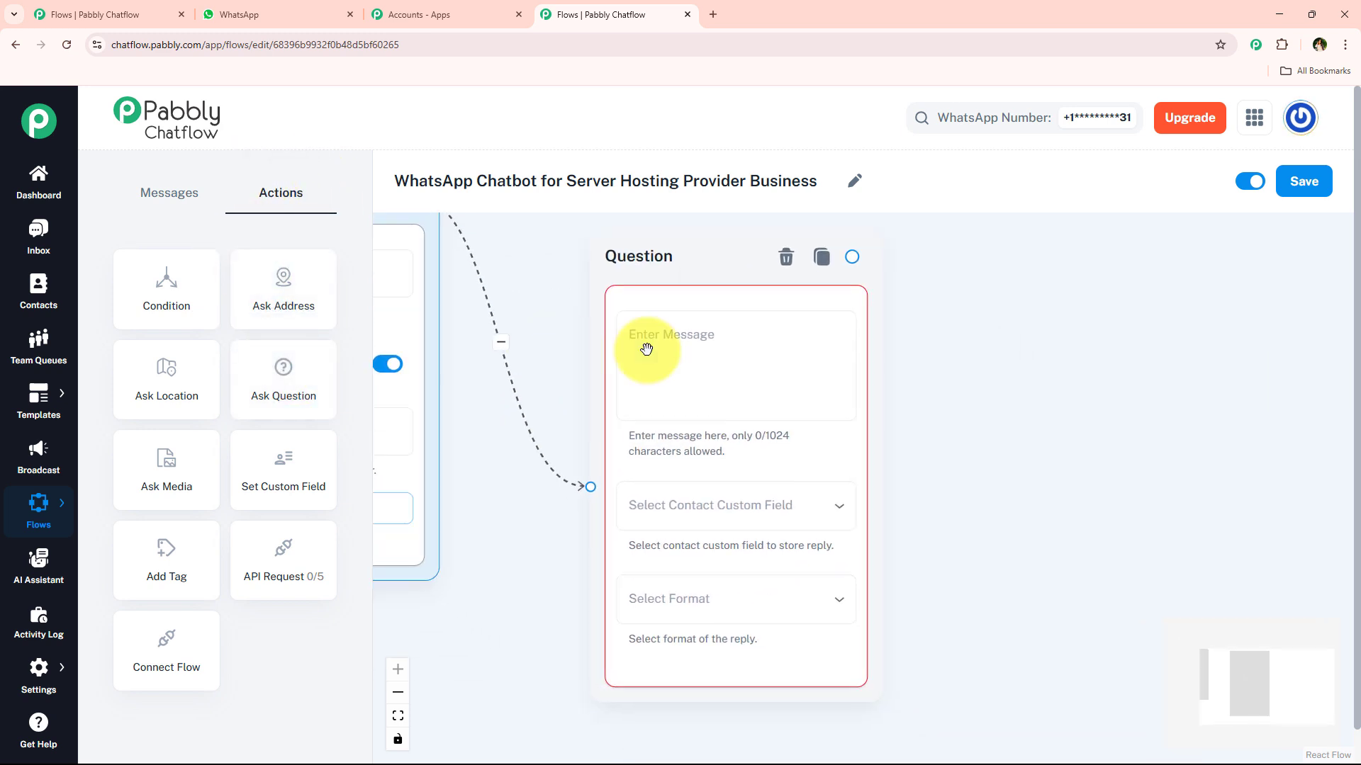
{"action": "left_click", "coordinate": [729, 354]}
{"action": "left_click", "coordinate": [766, 333]}
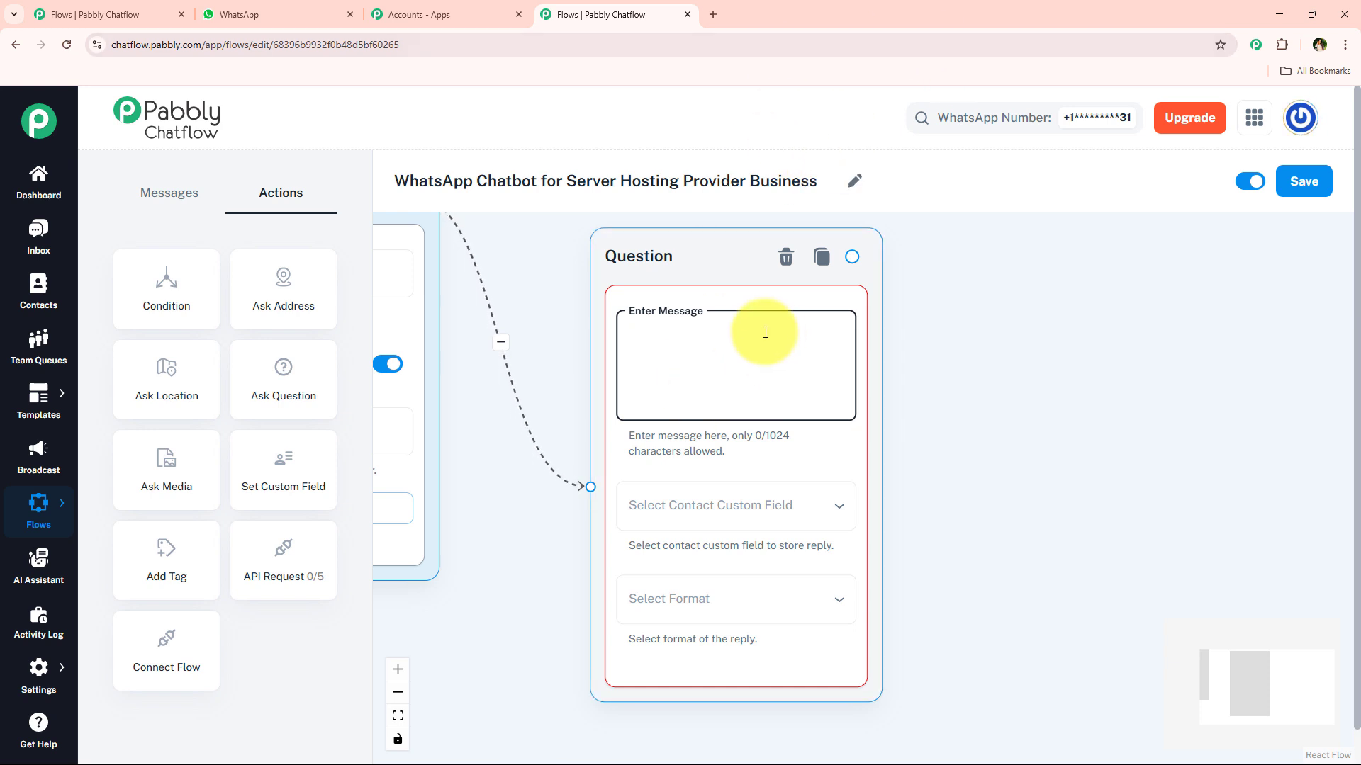
{"action": "key", "text": "ctrl+v"}
{"action": "mouse_move", "coordinate": [842, 390]}
{"action": "left_mouse_down"}
{"action": "mouse_move", "coordinate": [836, 312]}
{"action": "mouse_move", "coordinate": [839, 383]}
{"action": "left_mouse_up"}
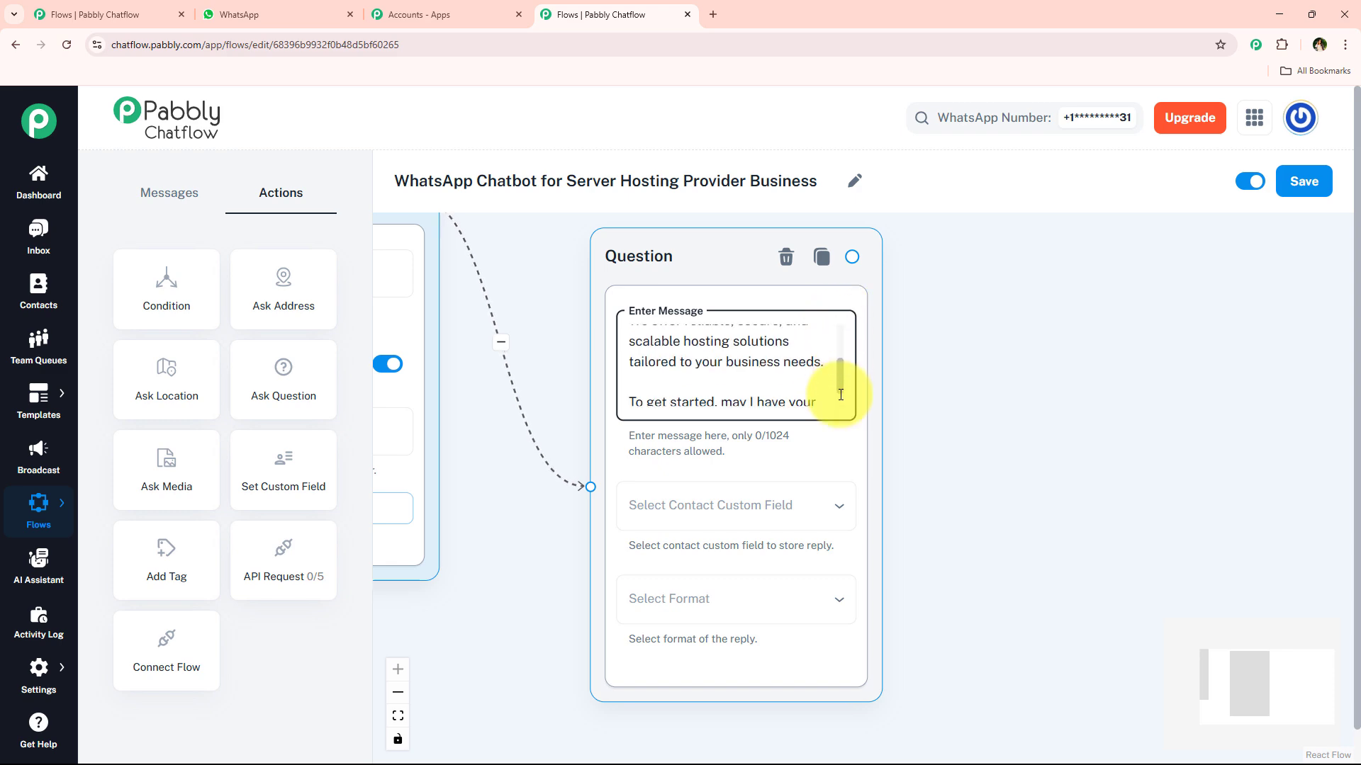
Step: Check in WhatsApp which welcome message lines appear bold: the greeting and the Full Name line
{"action": "left_click", "coordinate": [247, 5]}
{"action": "left_click", "coordinate": [563, 346]}
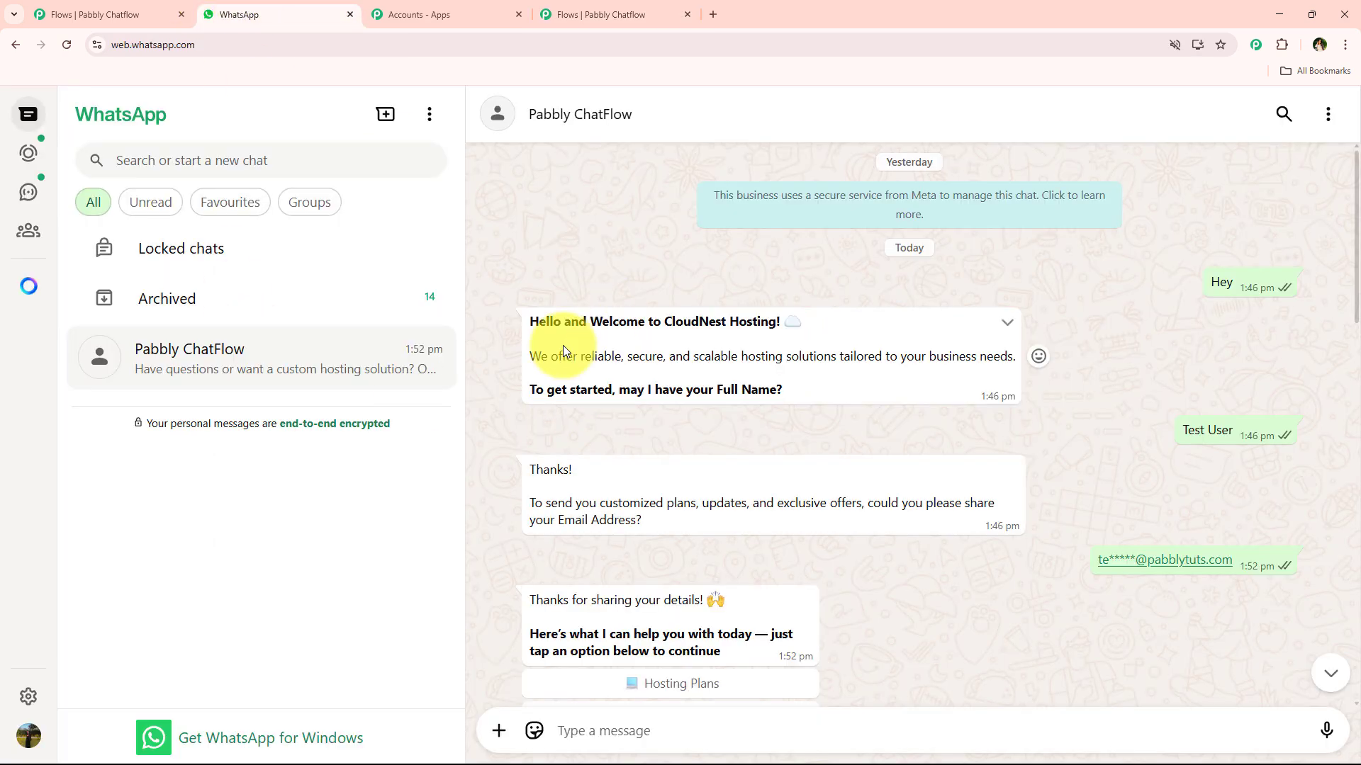
{"action": "triple_click", "coordinate": [623, 319]}
{"action": "left_click_drag", "start_coordinate": [791, 395], "coordinate": [524, 405]}
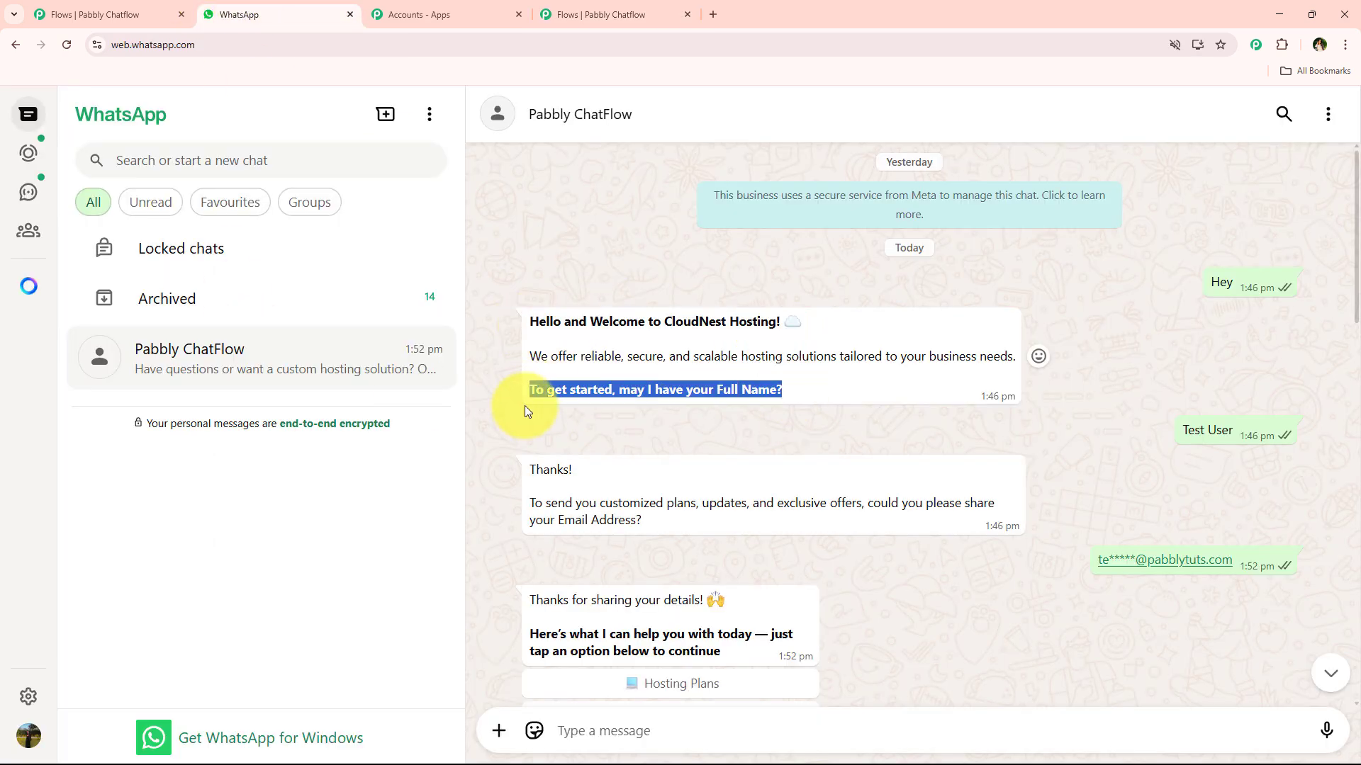
{"action": "left_click", "coordinate": [599, 16]}
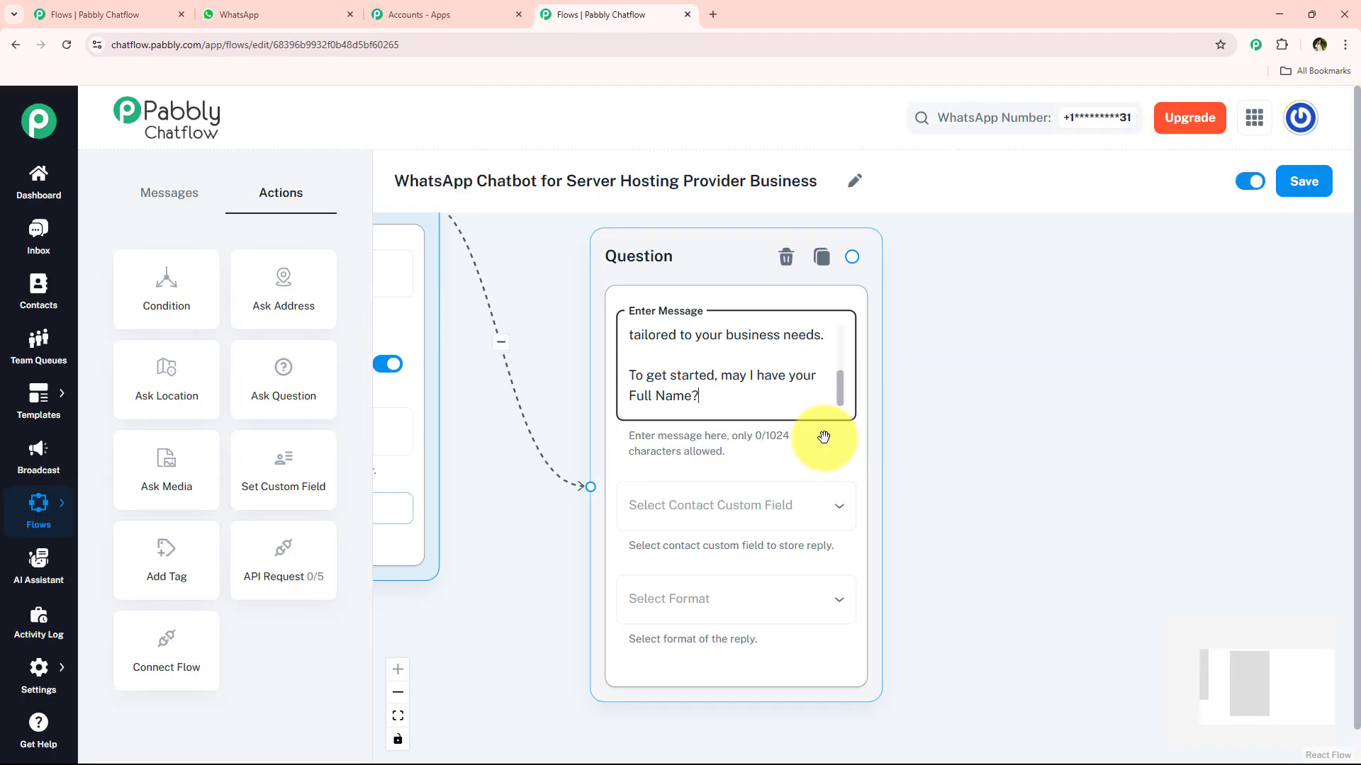
Step: Wrap the 'Hello … Hosting!' line and the 'To get started … Full Name?' line in asterisks
{"action": "left_click", "coordinate": [697, 402]}
{"action": "type", "text": "*"}
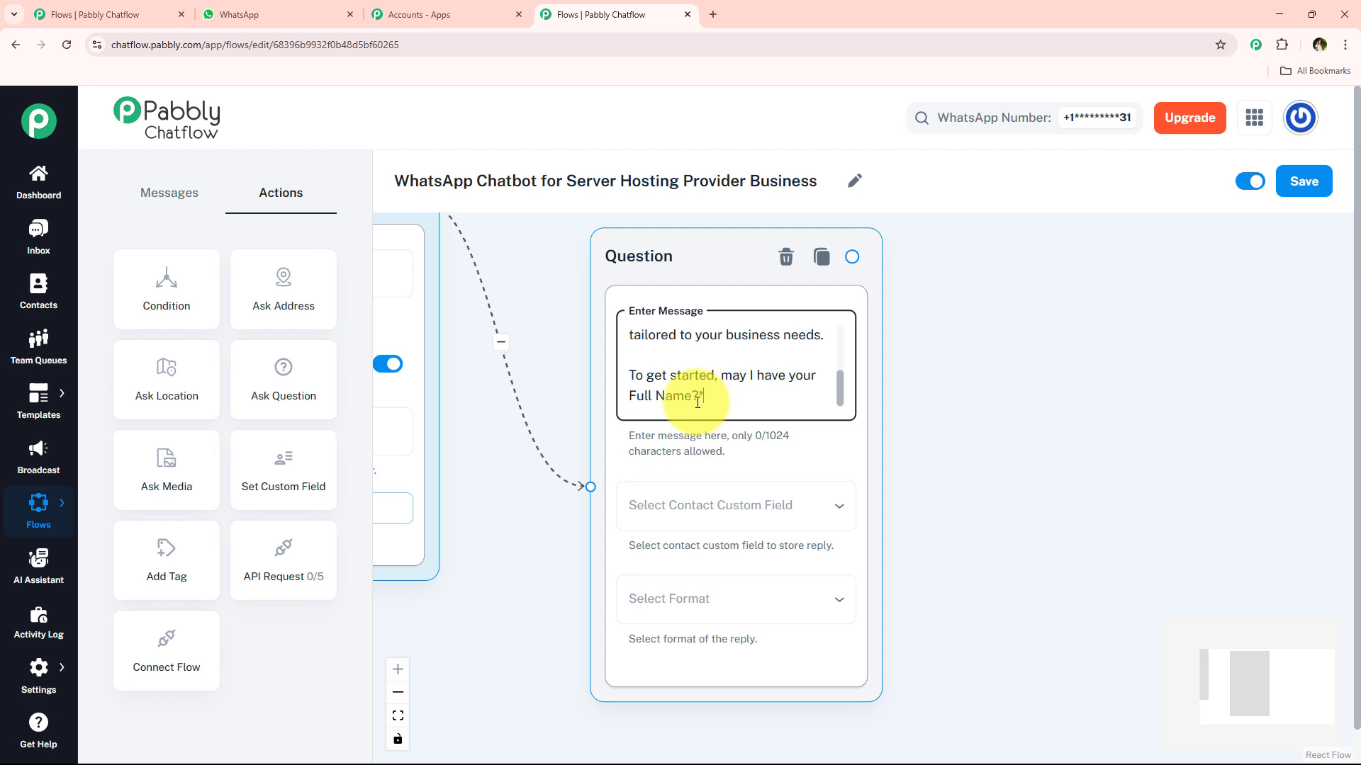
{"action": "left_click", "coordinate": [631, 372]}
{"action": "type", "text": "*"}
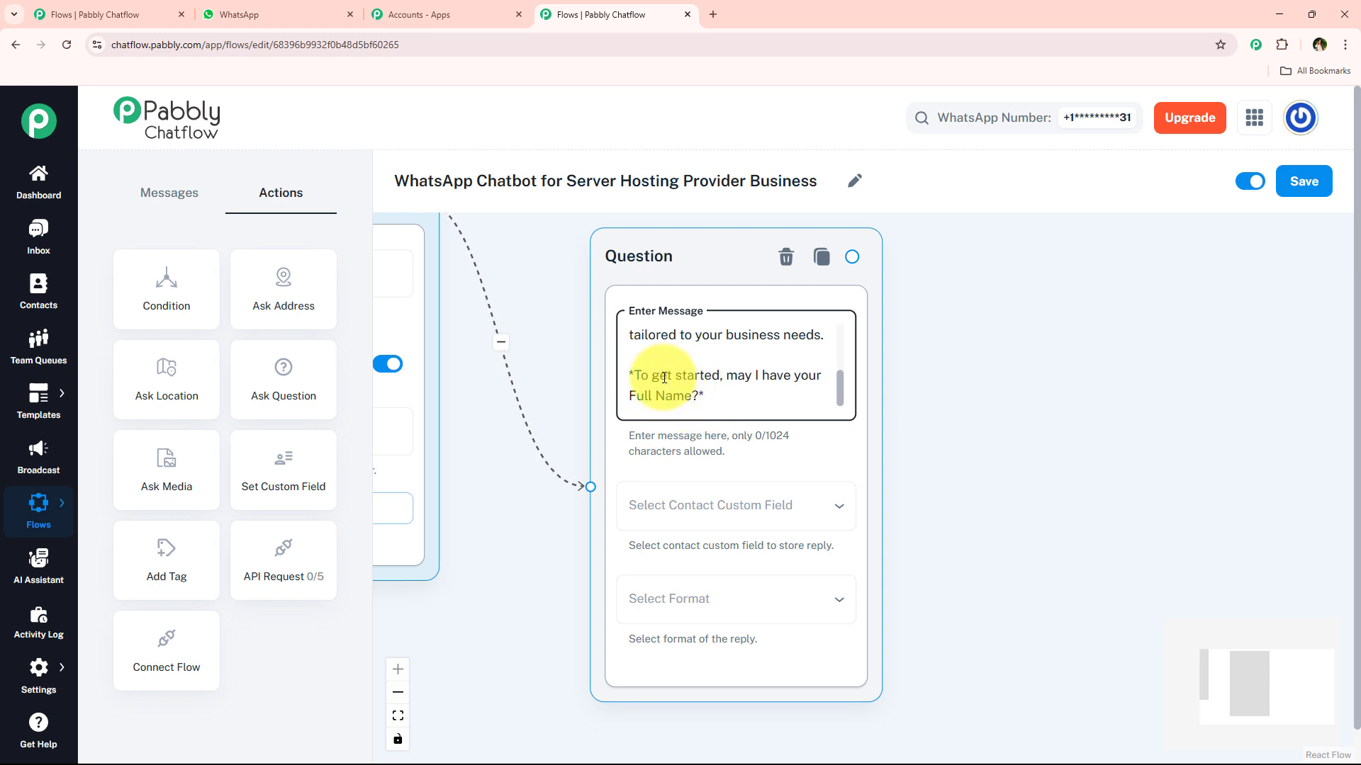
{"action": "left_click_drag", "start_coordinate": [837, 373], "coordinate": [834, 320]}
{"action": "left_click", "coordinate": [752, 358]}
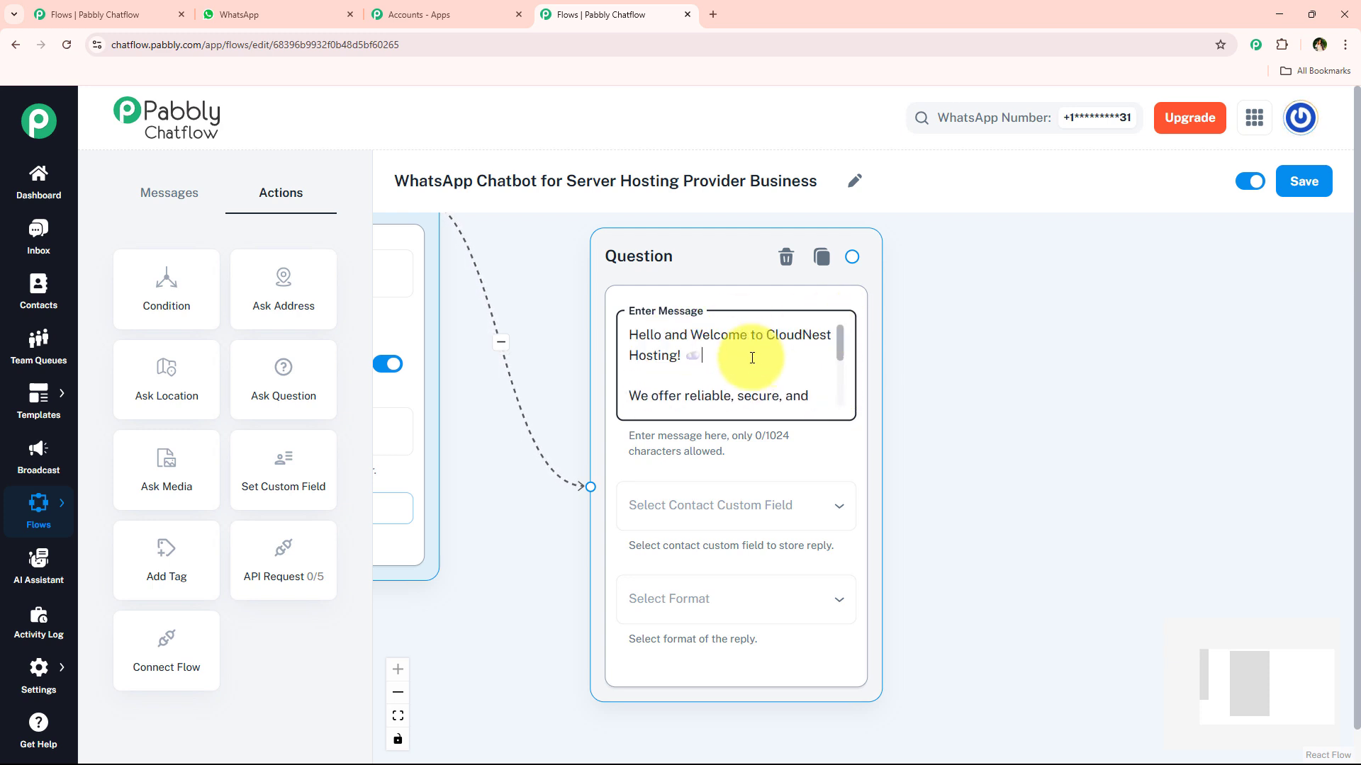
{"action": "left_click", "coordinate": [684, 356]}
{"action": "type", "text": "*"}
{"action": "left_click", "coordinate": [632, 335]}
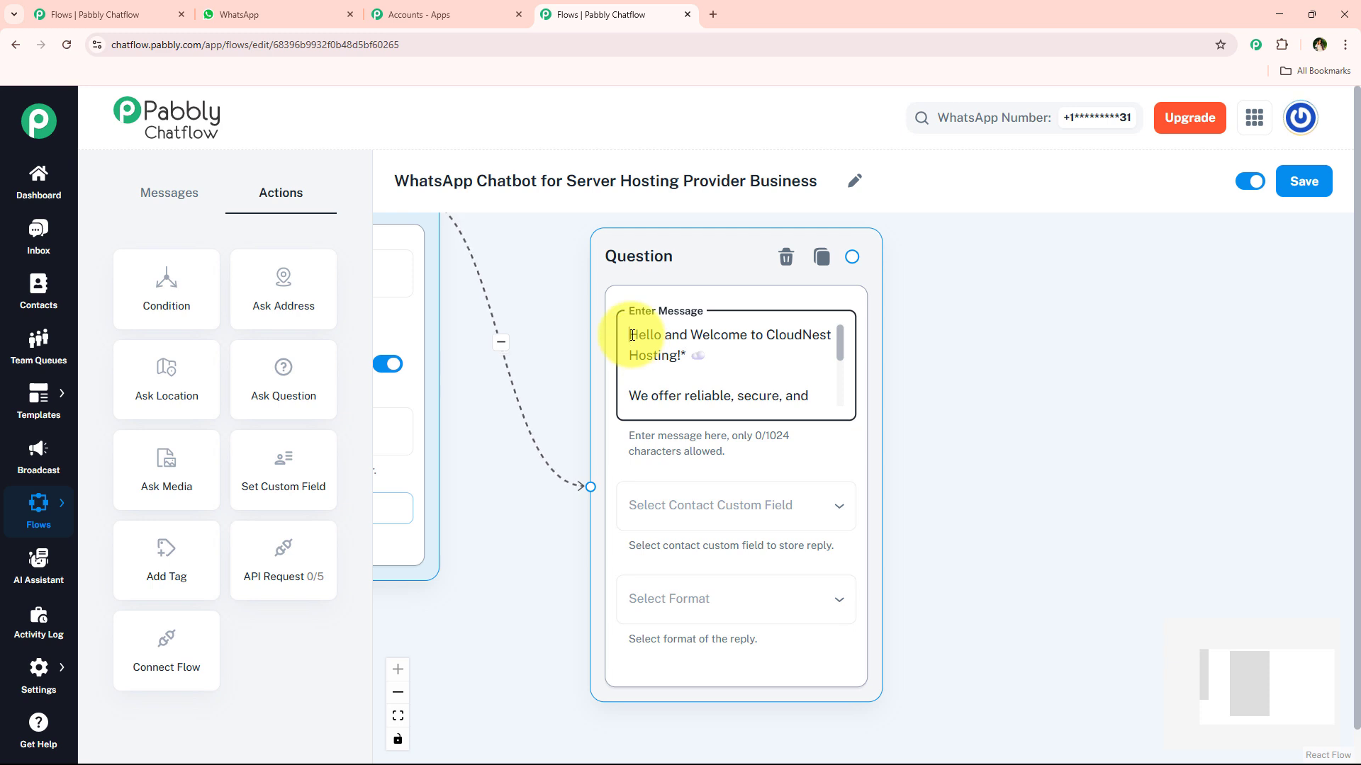
{"action": "type", "text": "*"}
{"action": "left_click", "coordinate": [998, 336]}
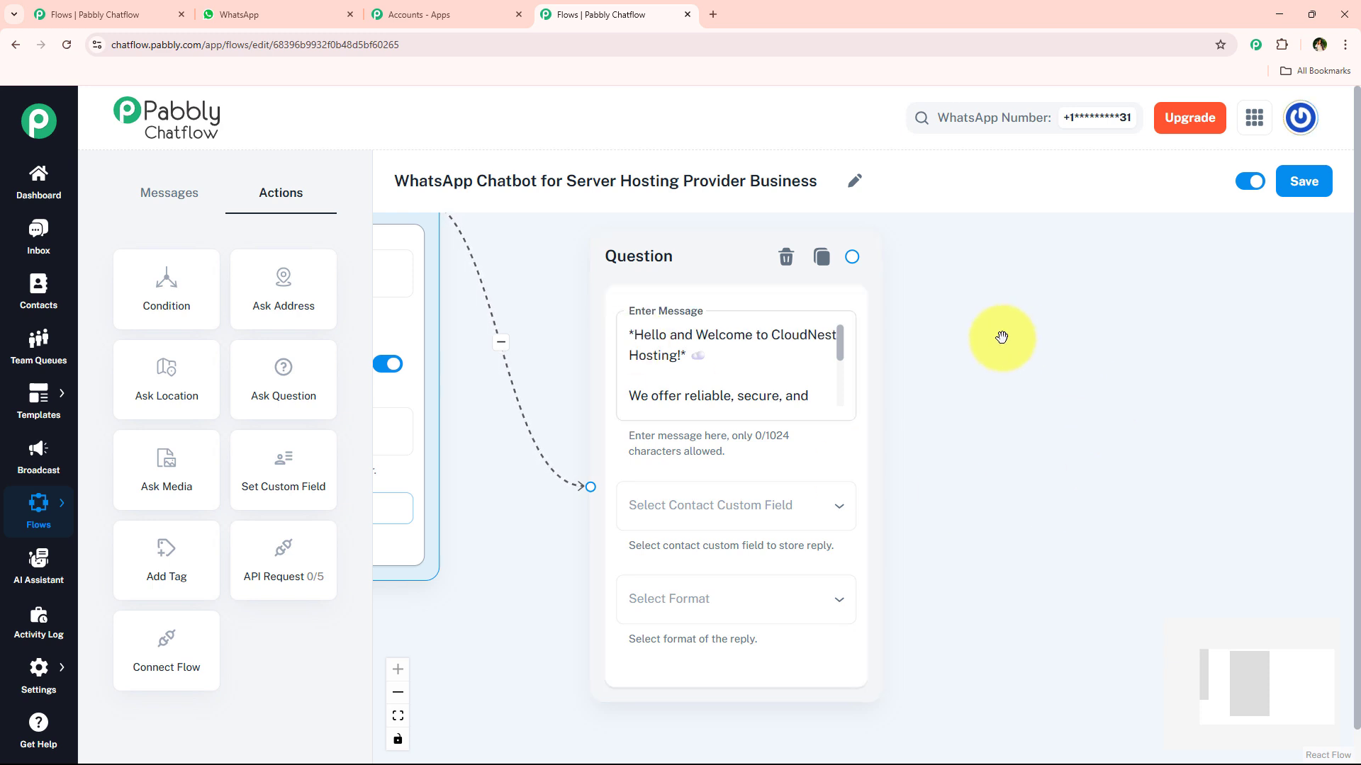
{"action": "left_click_drag", "start_coordinate": [834, 356], "coordinate": [842, 428]}
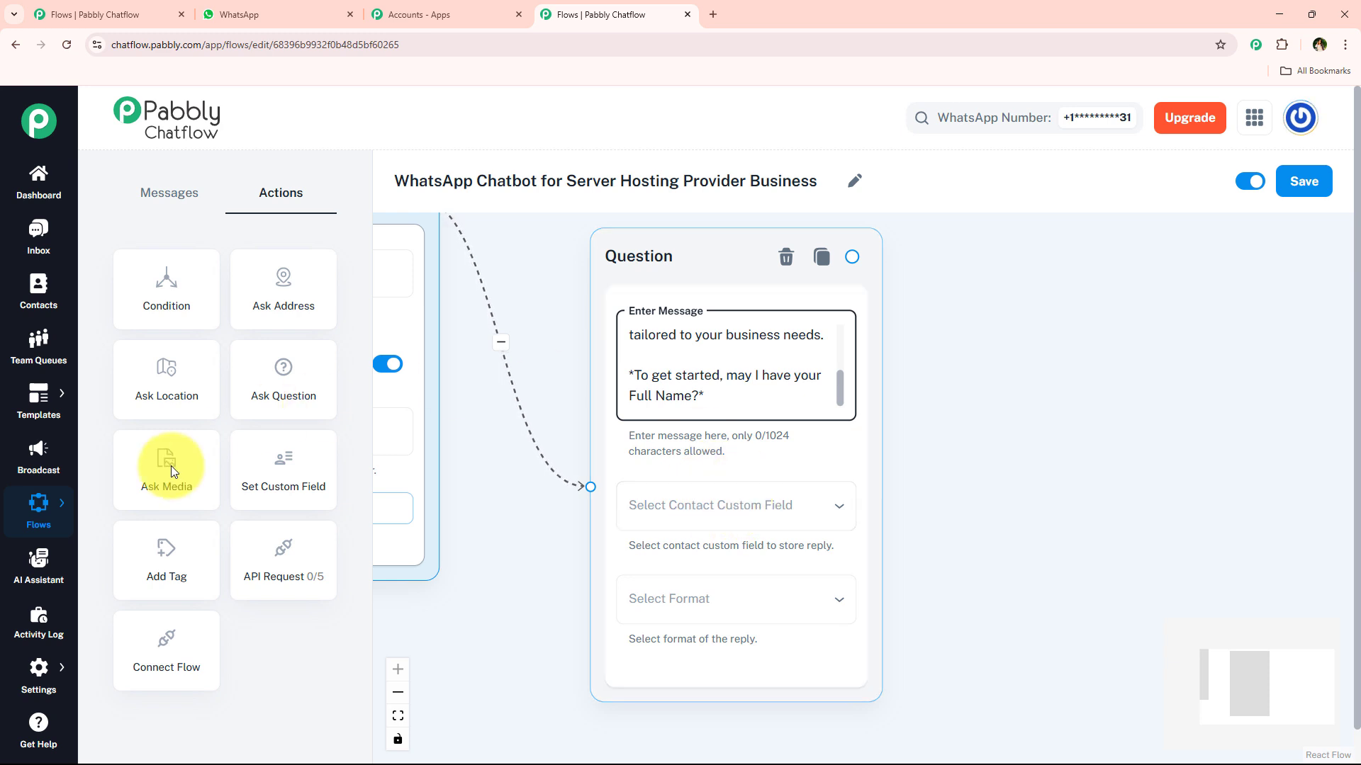
{"action": "left_click", "coordinate": [68, 661]}
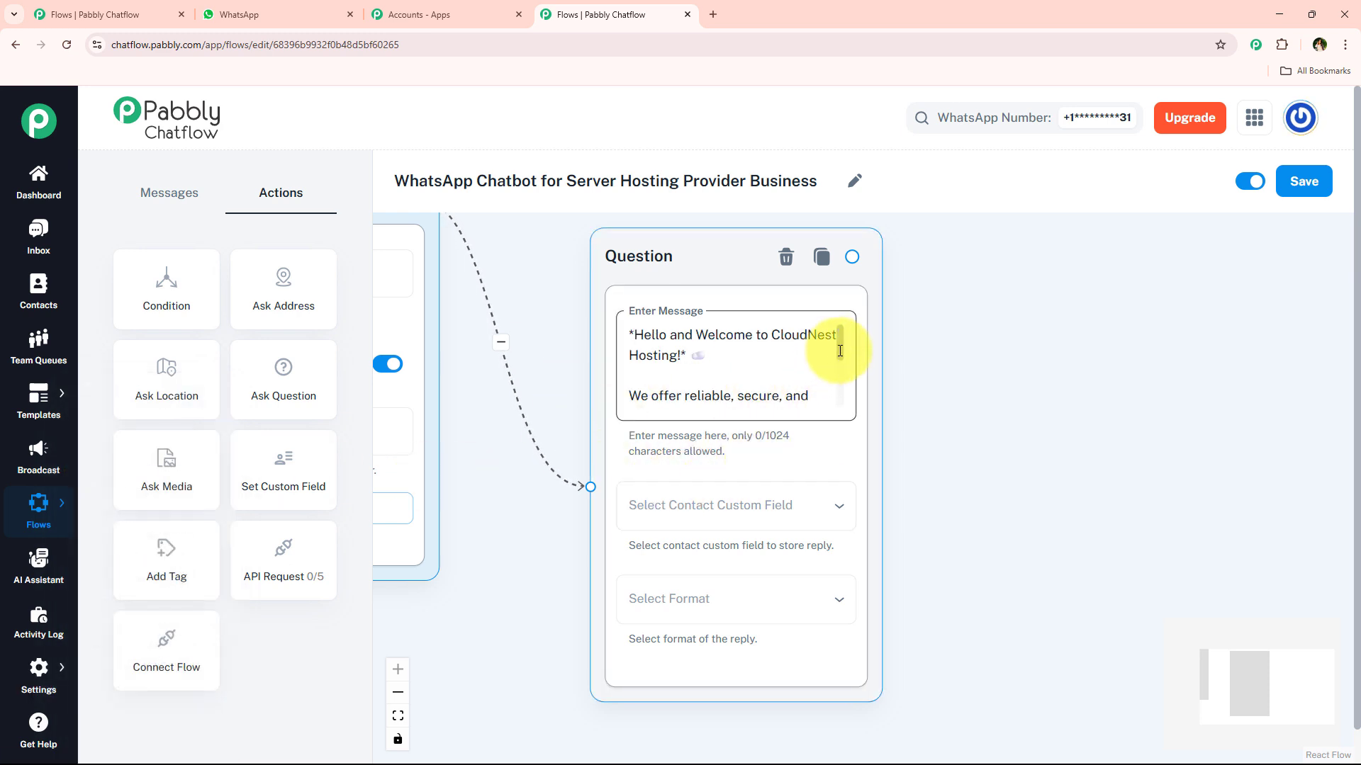
{"action": "left_click_drag", "start_coordinate": [842, 352], "coordinate": [860, 298]}
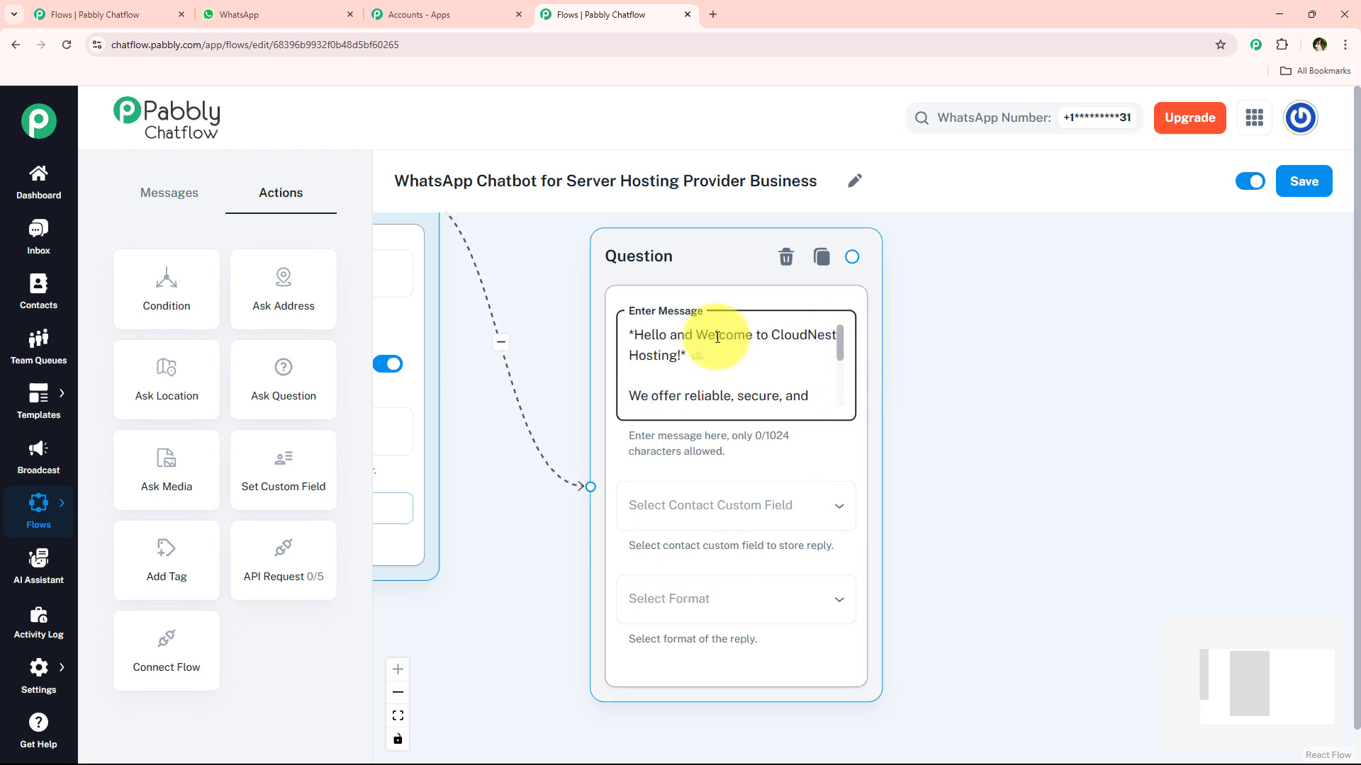
Step: Save the welcome question's reply to the FullName contact field
{"action": "left_click", "coordinate": [651, 510]}
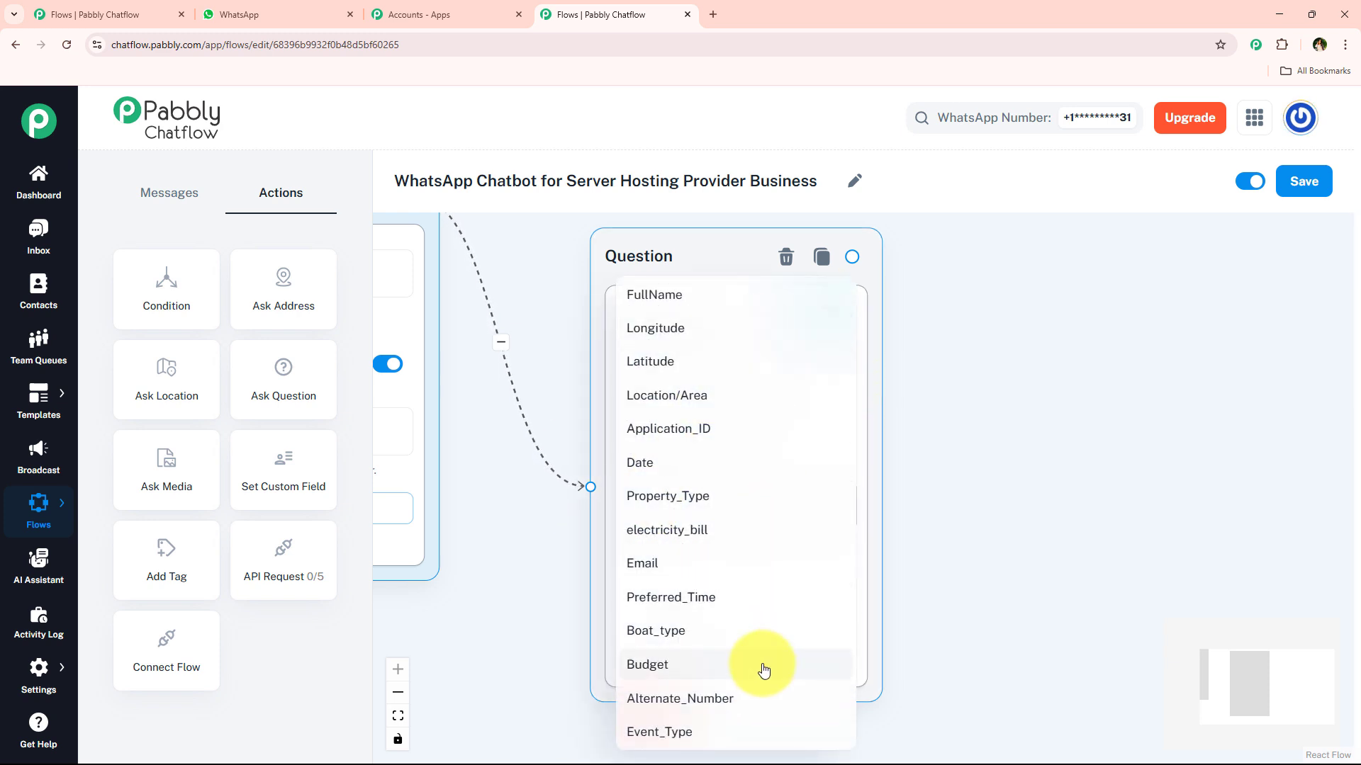
{"action": "left_click", "coordinate": [1012, 499]}
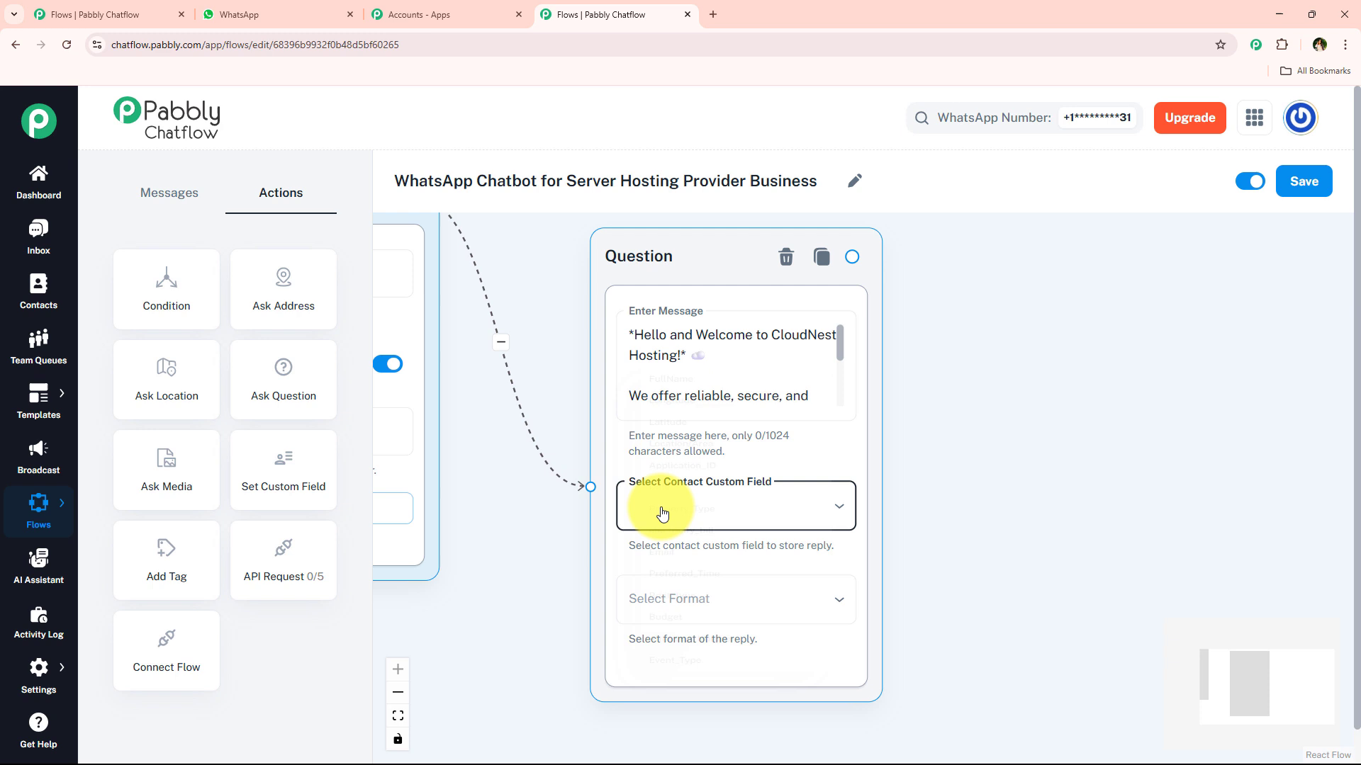
{"action": "left_click", "coordinate": [793, 499]}
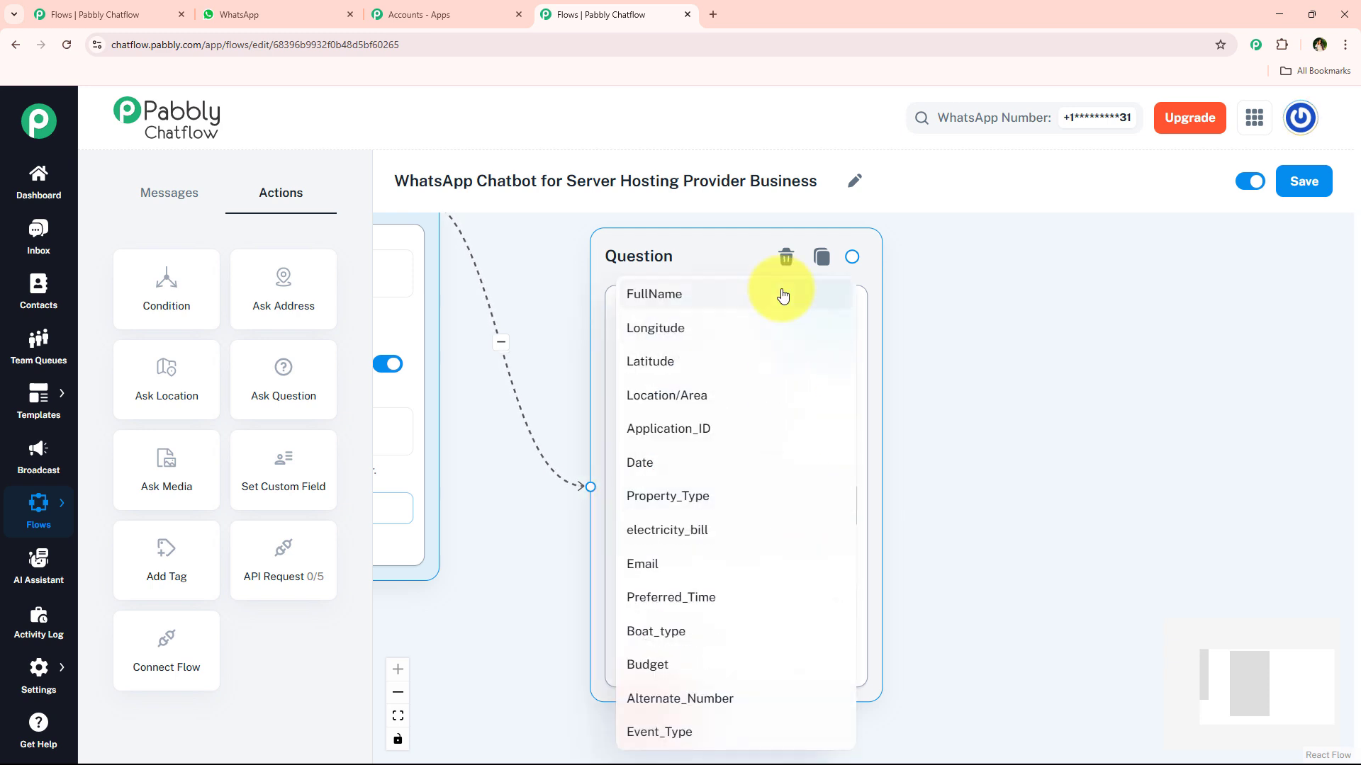
{"action": "left_click", "coordinate": [993, 499]}
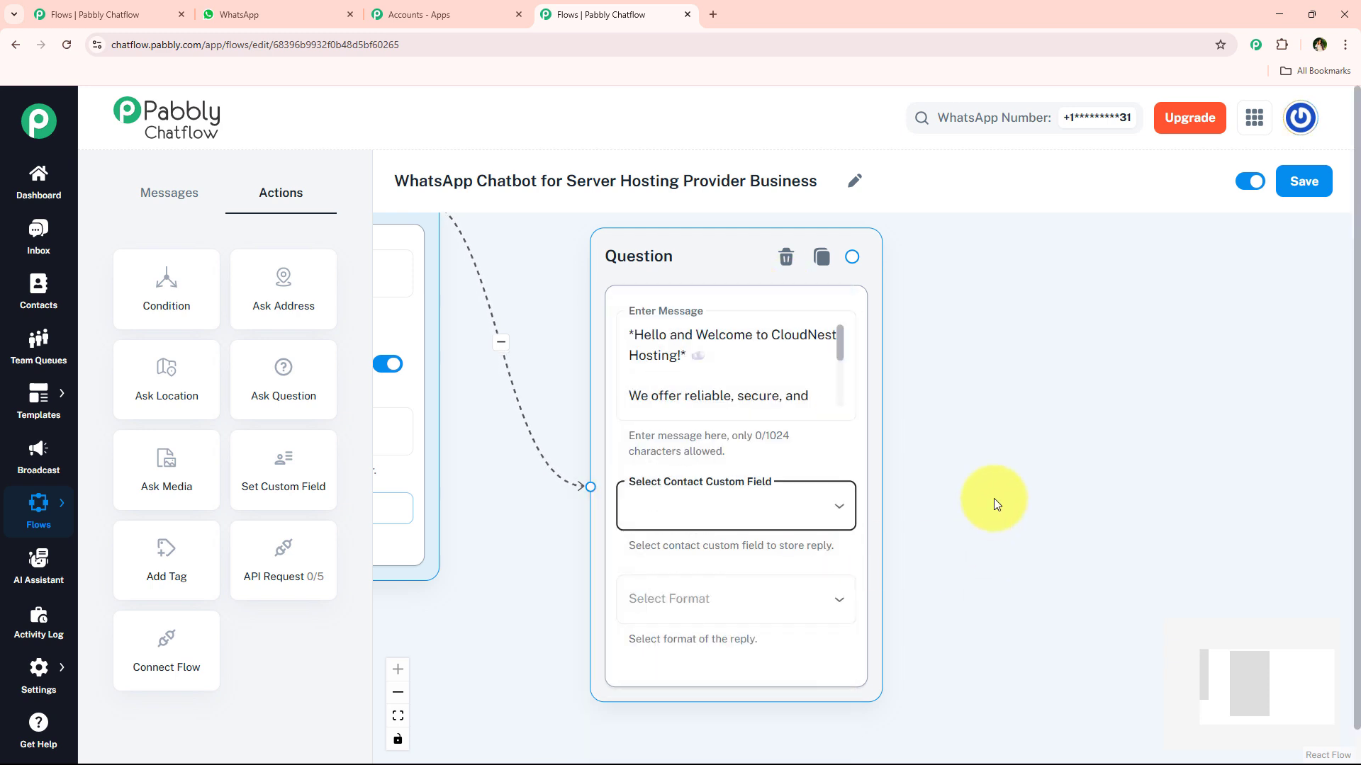
{"action": "left_click", "coordinate": [704, 522]}
{"action": "left_click", "coordinate": [708, 301]}
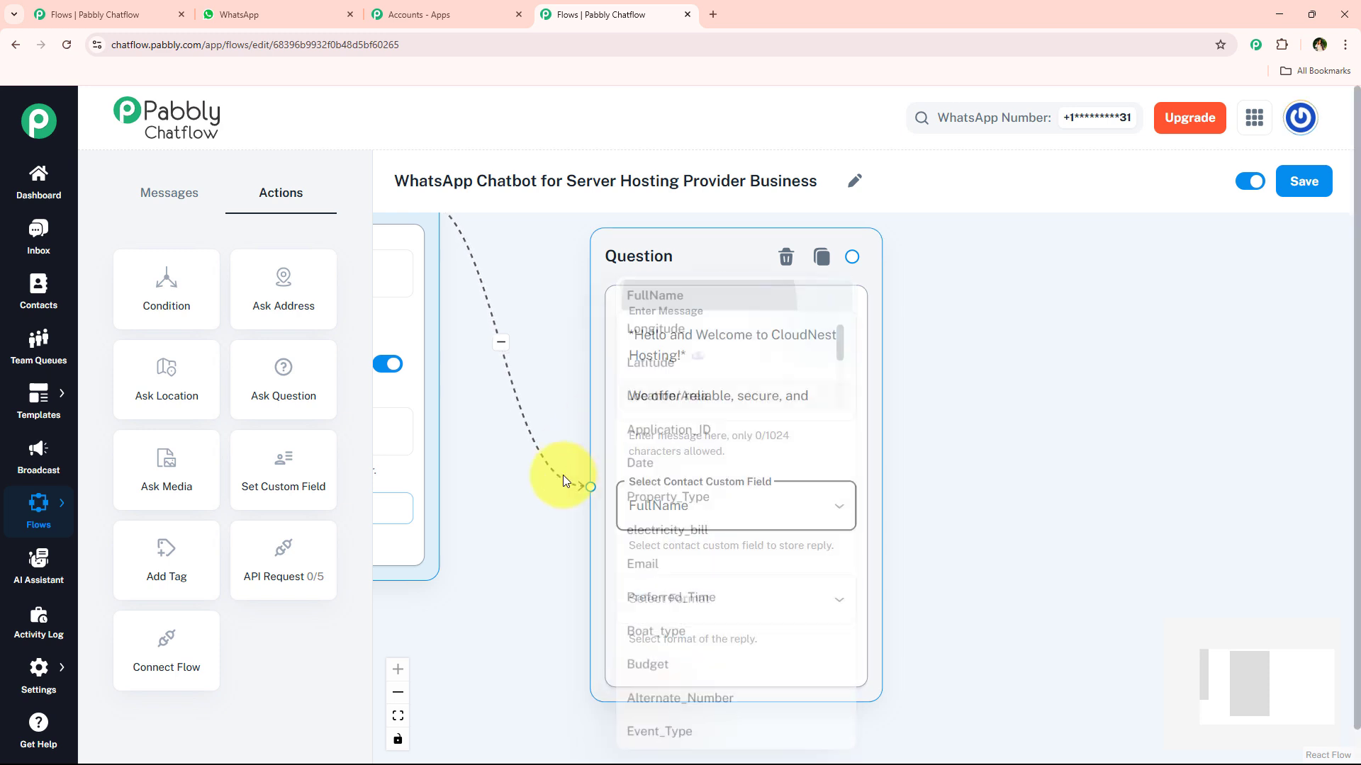
Step: Set the reply format to Text with 1 attempt, leaving the validation message blank
{"action": "left_click_drag", "start_coordinate": [551, 587], "coordinate": [483, 395]}
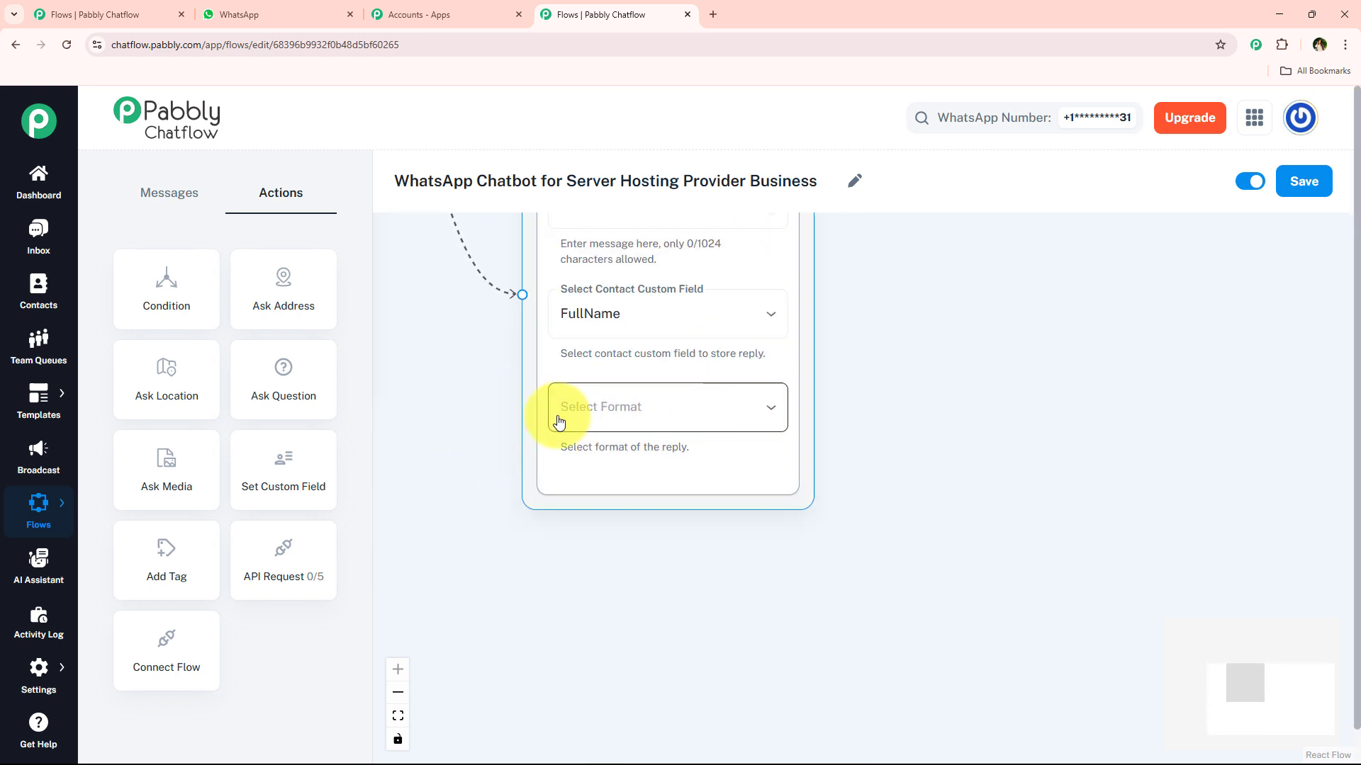
{"action": "left_click", "coordinate": [729, 422]}
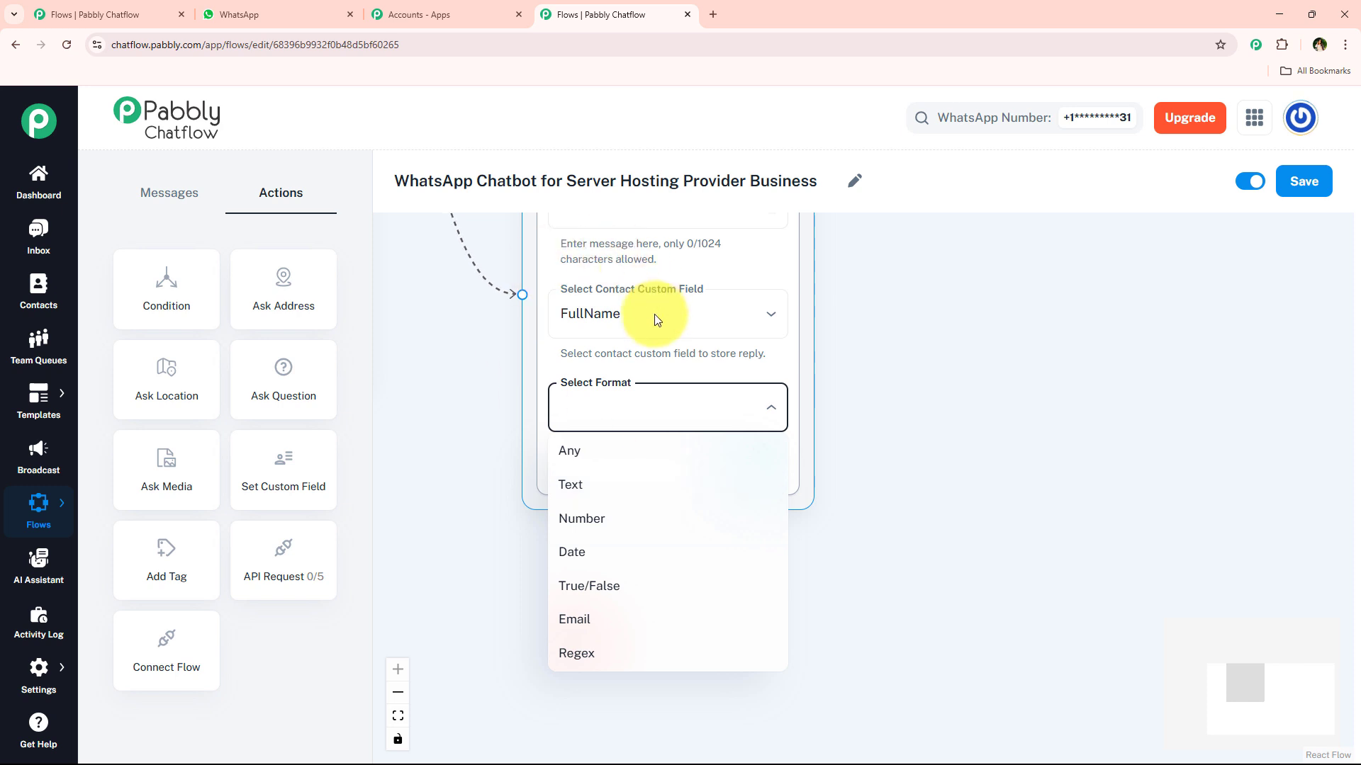
{"action": "left_click", "coordinate": [613, 496]}
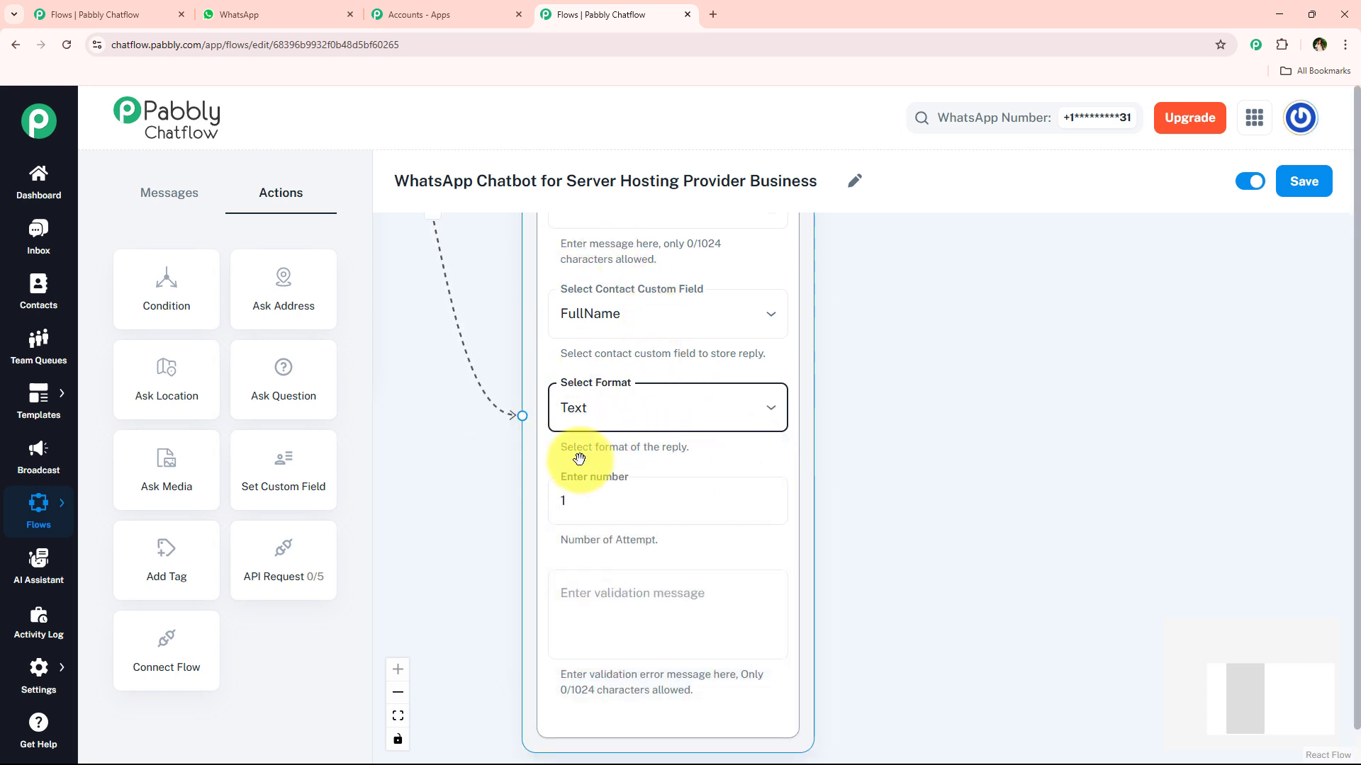
{"action": "left_click_drag", "start_coordinate": [516, 518], "coordinate": [486, 416]}
{"action": "left_click", "coordinate": [623, 407]}
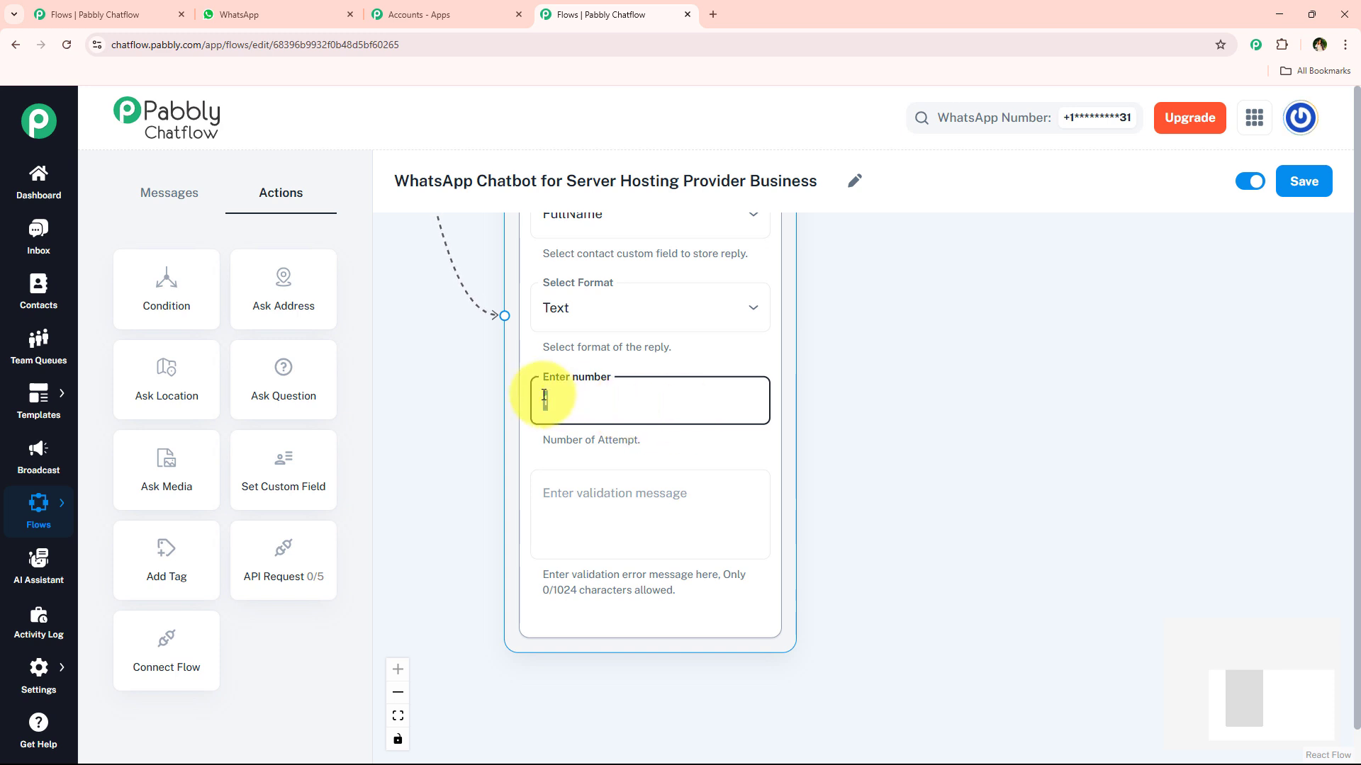
{"action": "left_click", "coordinate": [614, 525]}
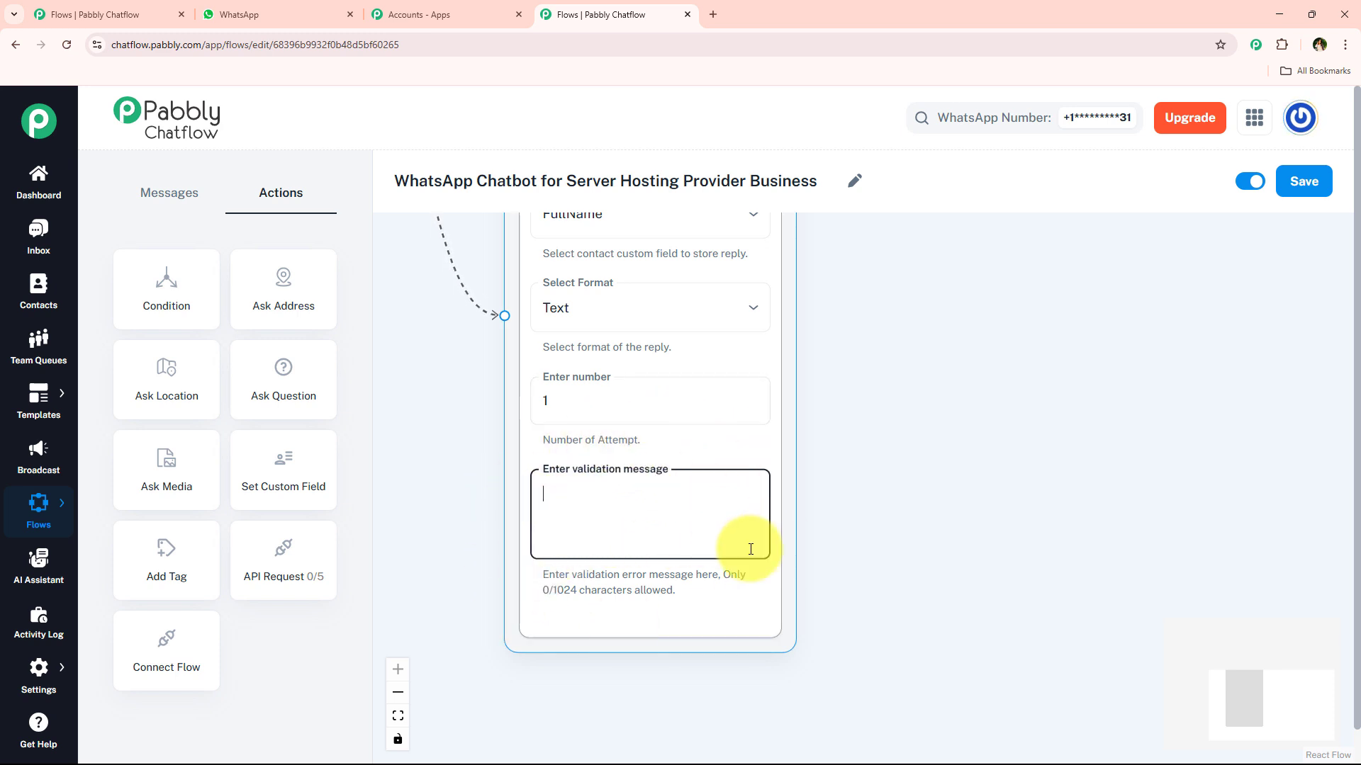
{"action": "scroll", "coordinate": [556, 546], "scroll_direction": "down", "scroll_amount": 5}
{"action": "left_click_drag", "start_coordinate": [768, 377], "coordinate": [770, 516]}
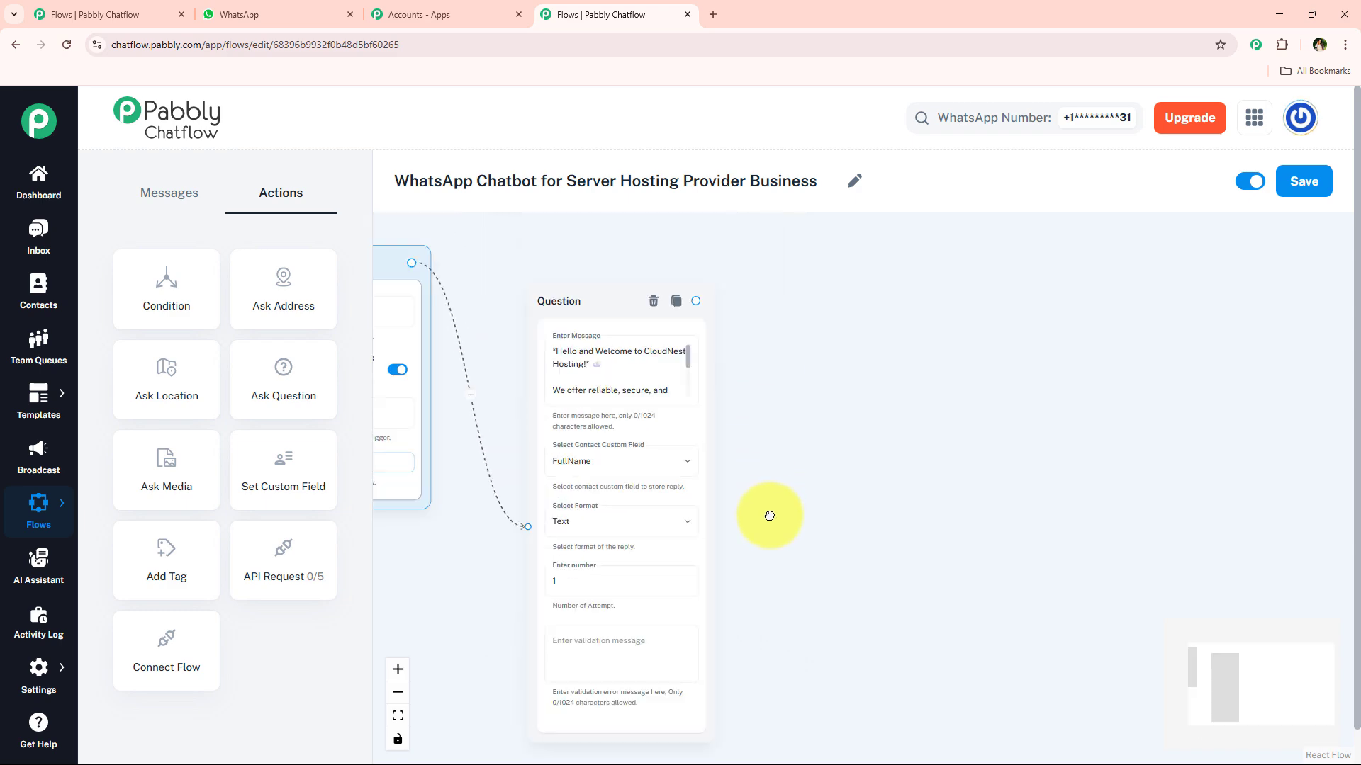
Step: Copy the email prompt from WhatsApp into a new Question linked after the welcome question
{"action": "left_click", "coordinate": [576, 296]}
{"action": "scroll", "coordinate": [588, 311], "scroll_direction": "up", "scroll_amount": 3}
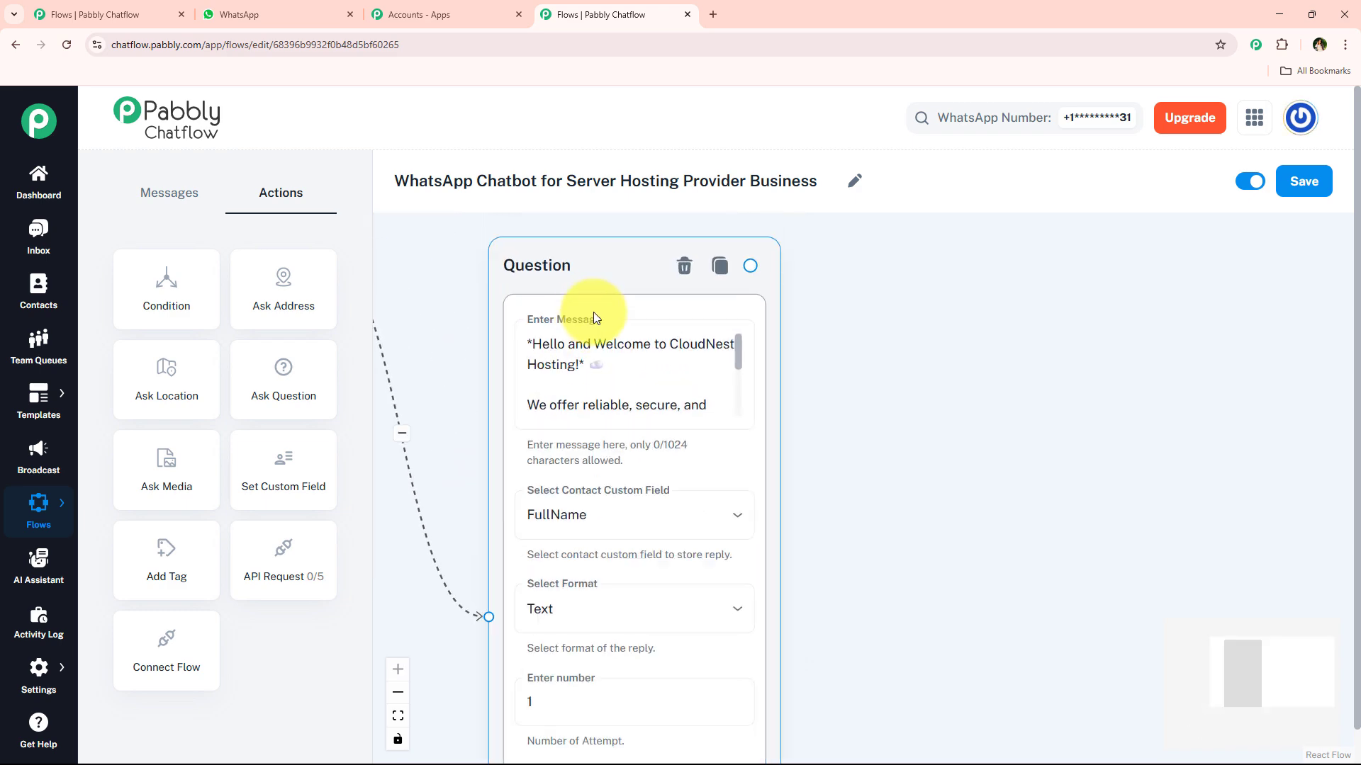
{"action": "left_click", "coordinate": [280, 14]}
{"action": "scroll", "coordinate": [935, 467], "scroll_direction": "down", "scroll_amount": 2}
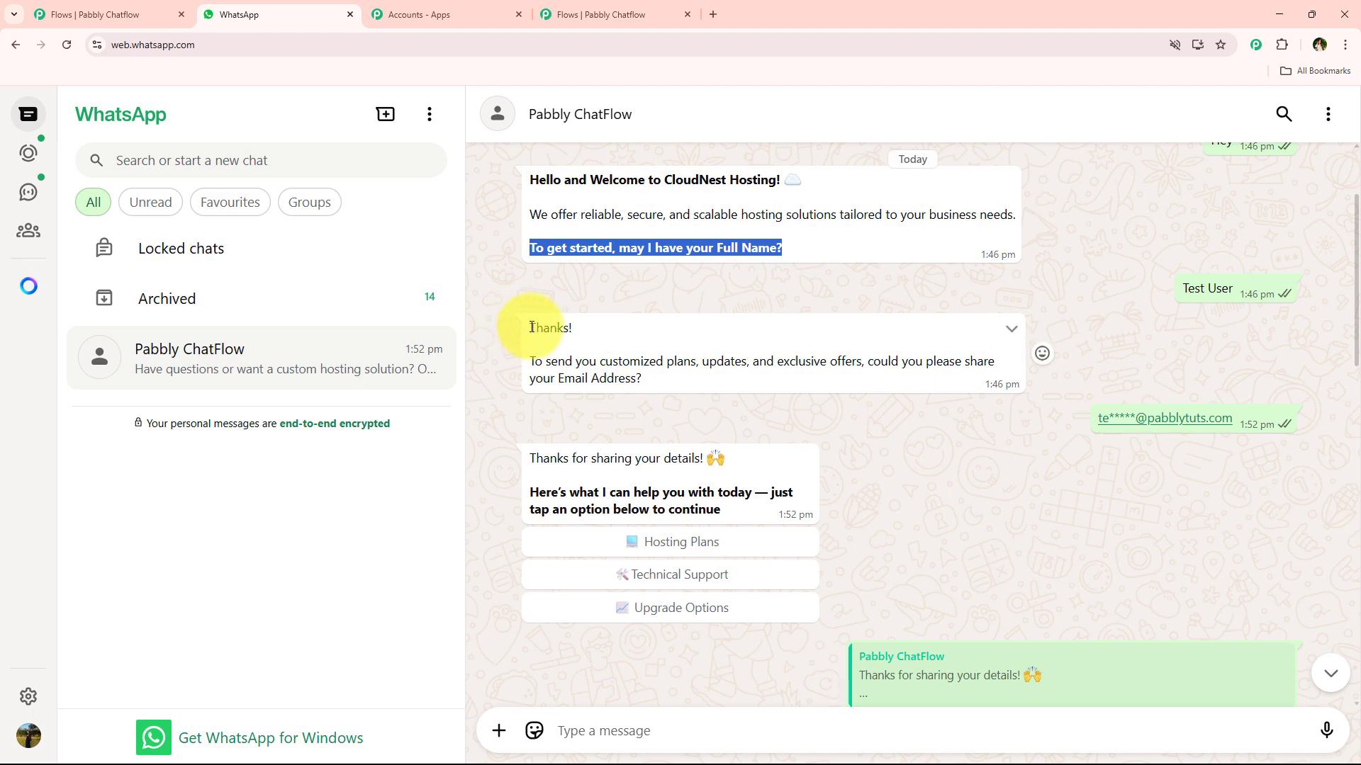
{"action": "left_click_drag", "start_coordinate": [531, 328], "coordinate": [647, 381]}
{"action": "key", "text": "ctrl+c"}
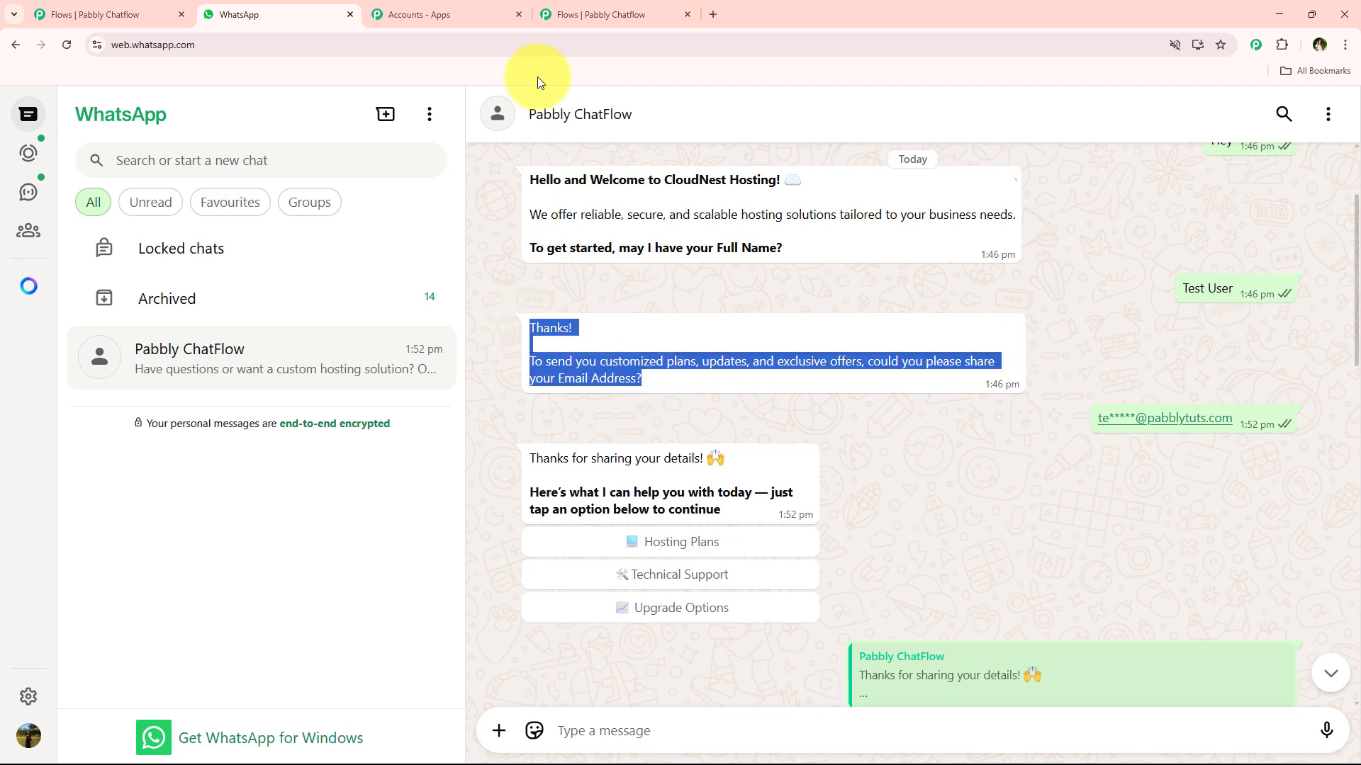
{"action": "left_click", "coordinate": [607, 14]}
{"action": "left_click_drag", "start_coordinate": [283, 372], "coordinate": [900, 296]}
{"action": "left_click_drag", "start_coordinate": [749, 266], "coordinate": [906, 545]}
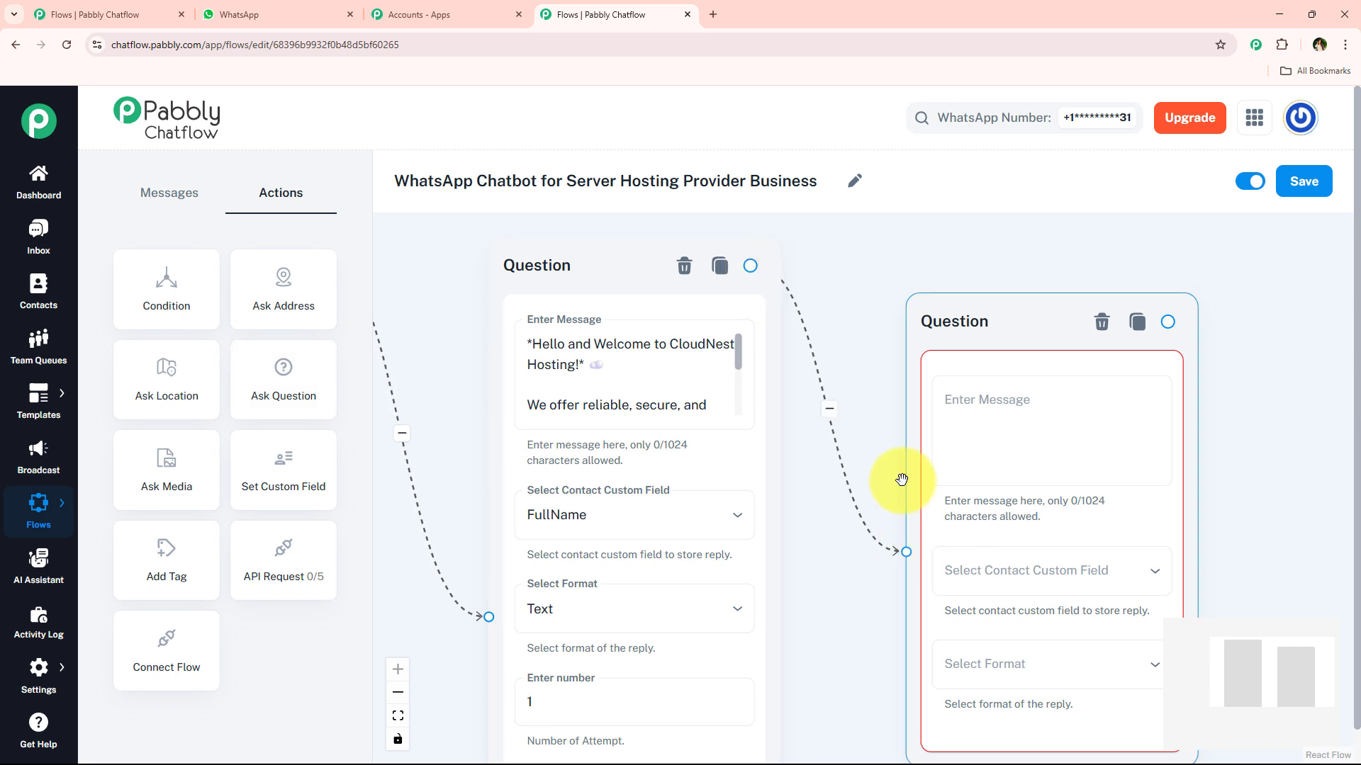
{"action": "left_click", "coordinate": [853, 444]}
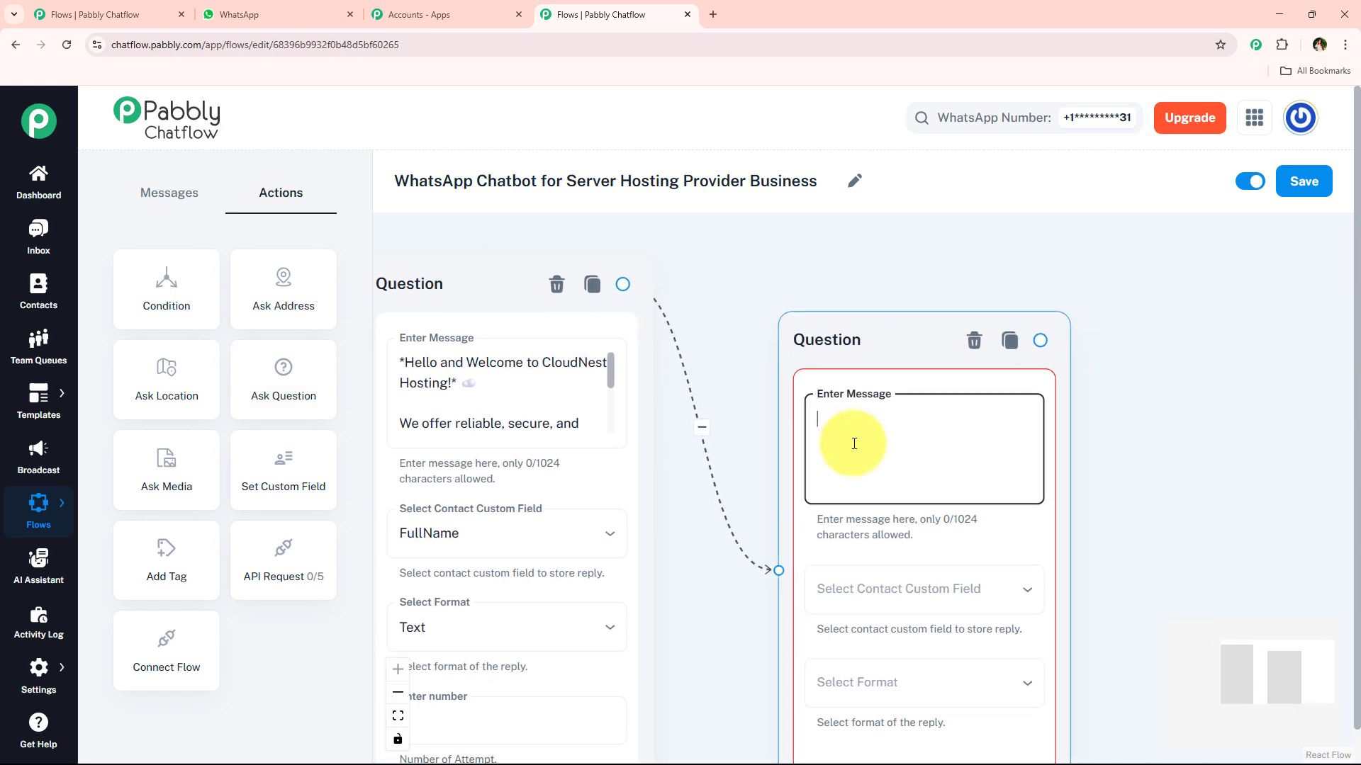
{"action": "key", "text": "ctrl+v"}
Step: Store the reply in the Email field with Email format, and move the node higher
{"action": "scroll", "coordinate": [1027, 440], "scroll_direction": "up", "scroll_amount": 3}
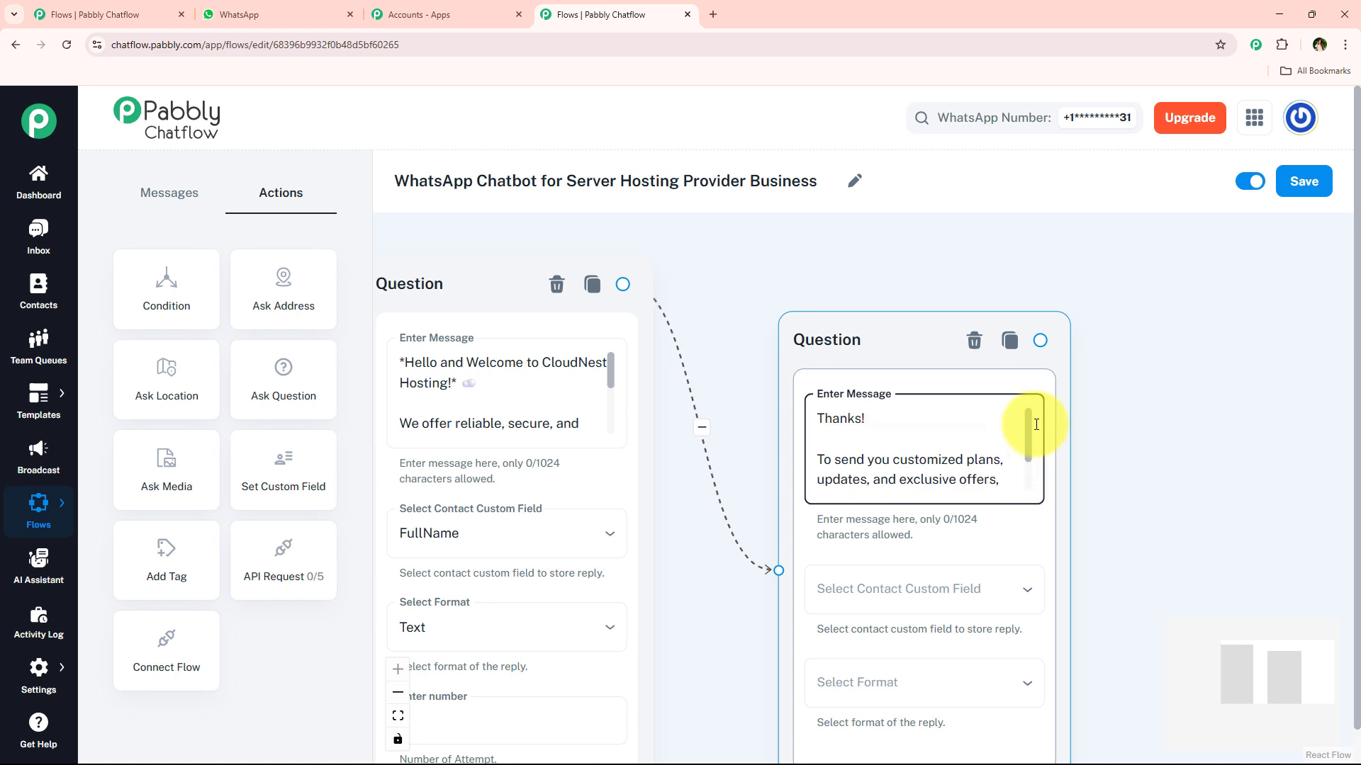
{"action": "scroll", "coordinate": [1042, 467], "scroll_direction": "down", "scroll_amount": 3}
{"action": "left_click", "coordinate": [577, 419]}
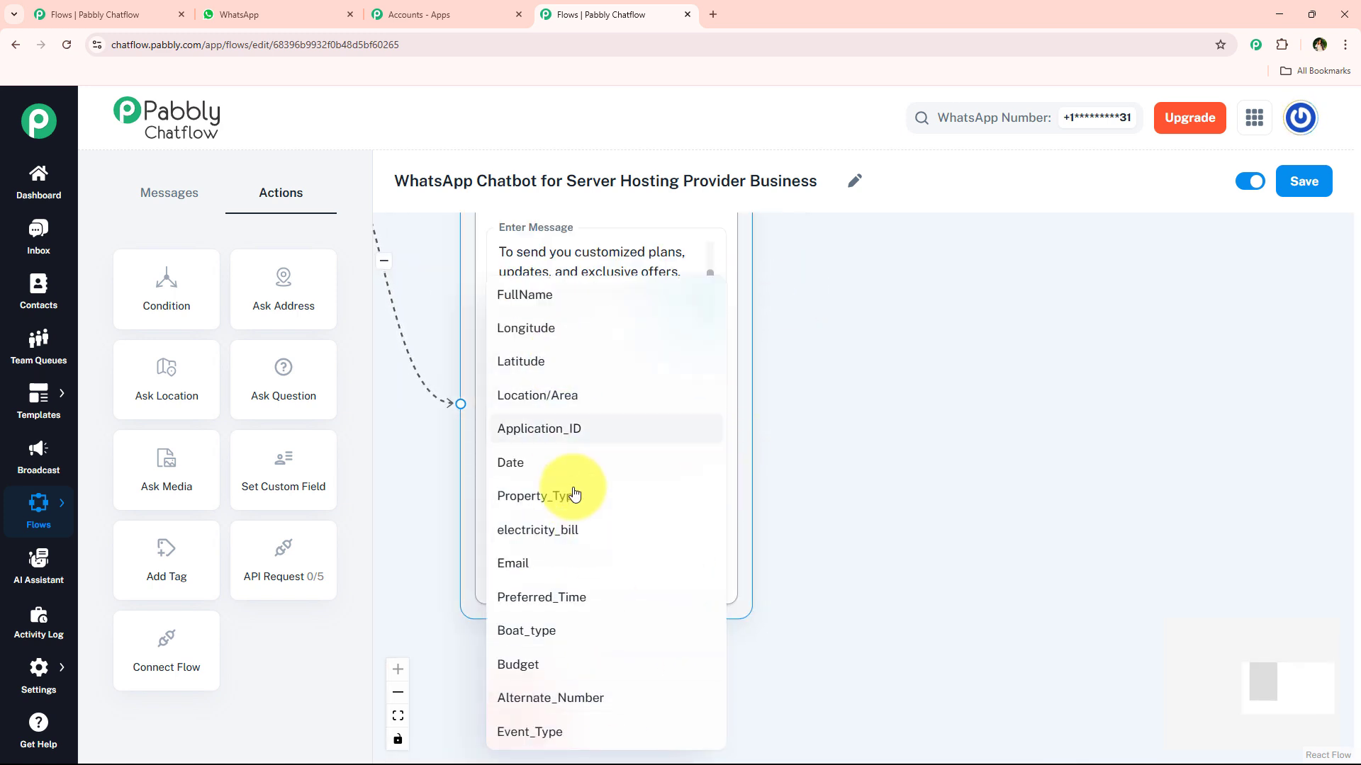
{"action": "left_click", "coordinate": [553, 561]}
{"action": "left_click", "coordinate": [559, 520]}
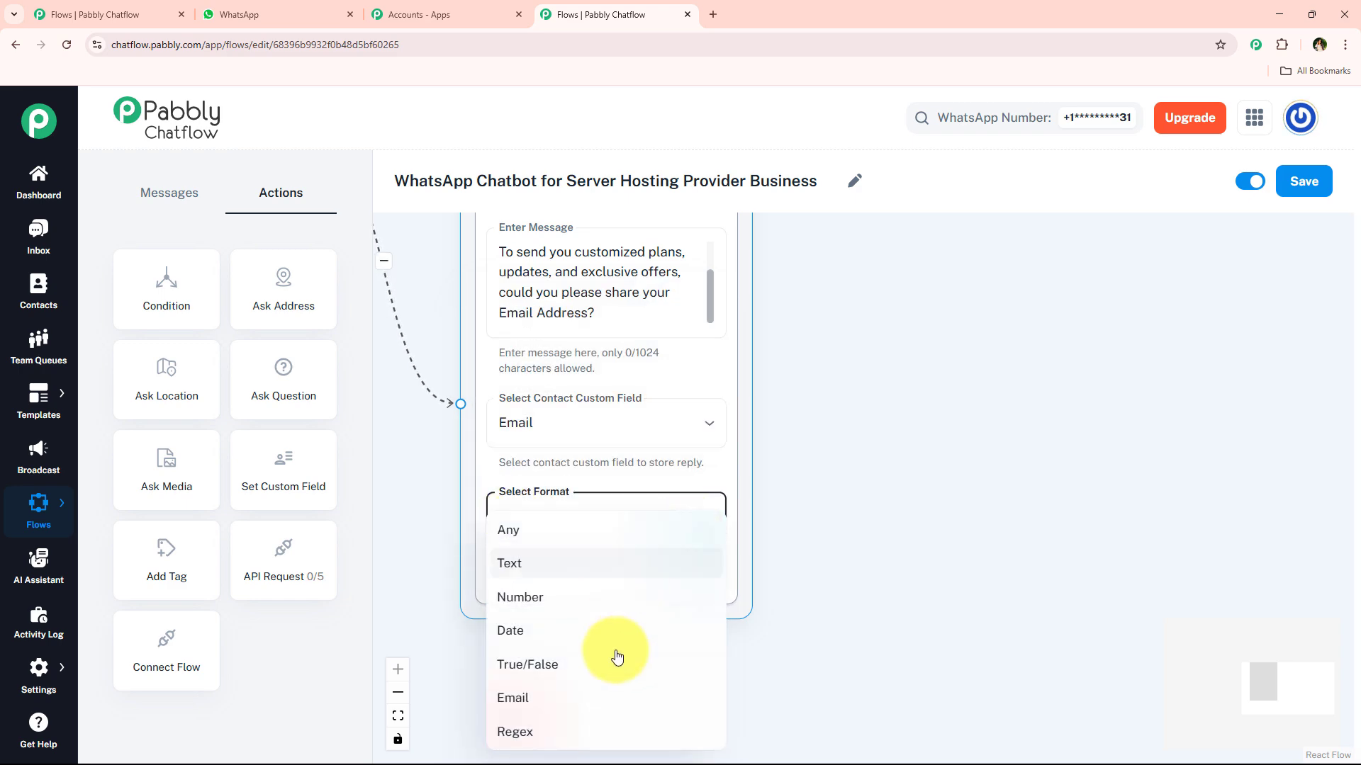
{"action": "left_click", "coordinate": [608, 697]}
{"action": "scroll", "coordinate": [790, 475], "scroll_direction": "down", "scroll_amount": 3}
{"action": "scroll", "coordinate": [709, 383], "scroll_direction": "up", "scroll_amount": 2}
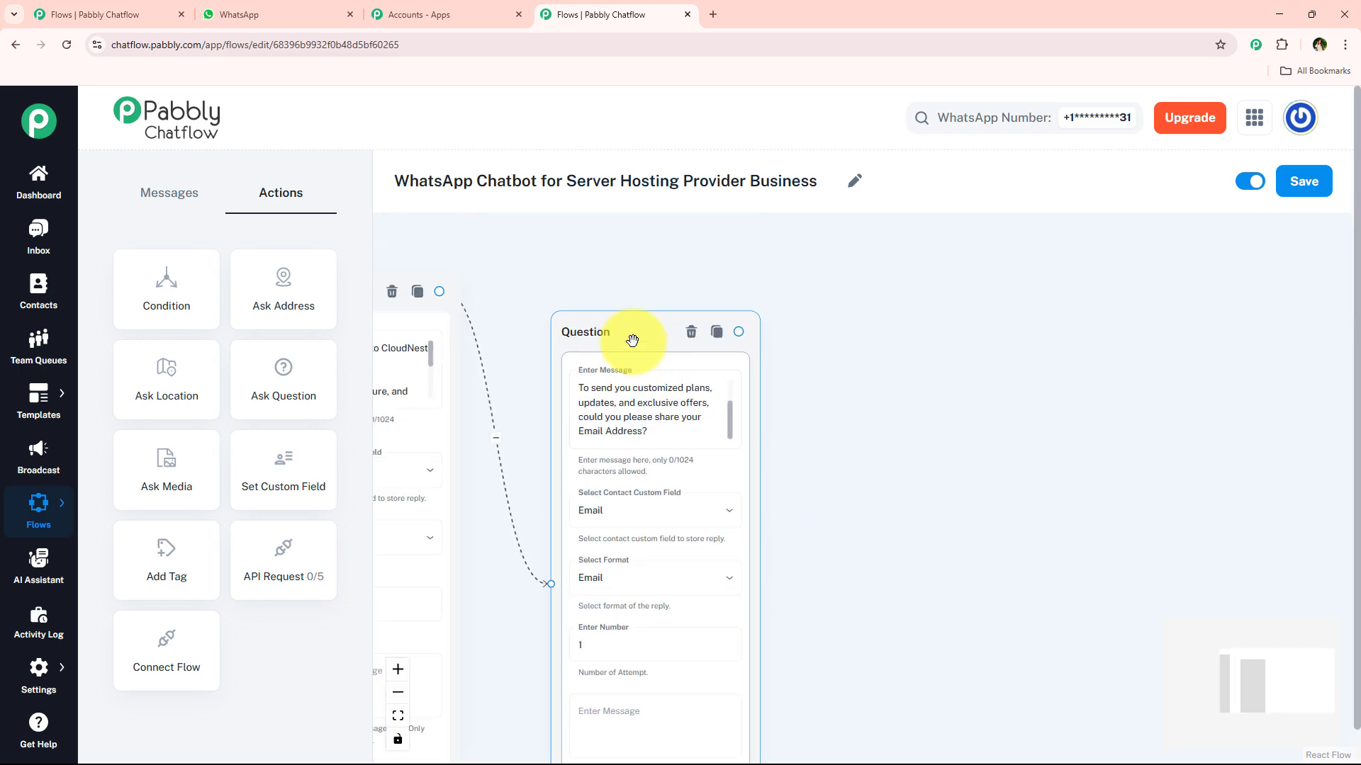
{"action": "left_click_drag", "start_coordinate": [632, 337], "coordinate": [620, 310]}
Step: Link a Text + Button message after the email question with the copied 'tap an option' menu text
{"action": "left_click", "coordinate": [312, 14]}
{"action": "scroll", "coordinate": [795, 333], "scroll_direction": "down", "scroll_amount": 2}
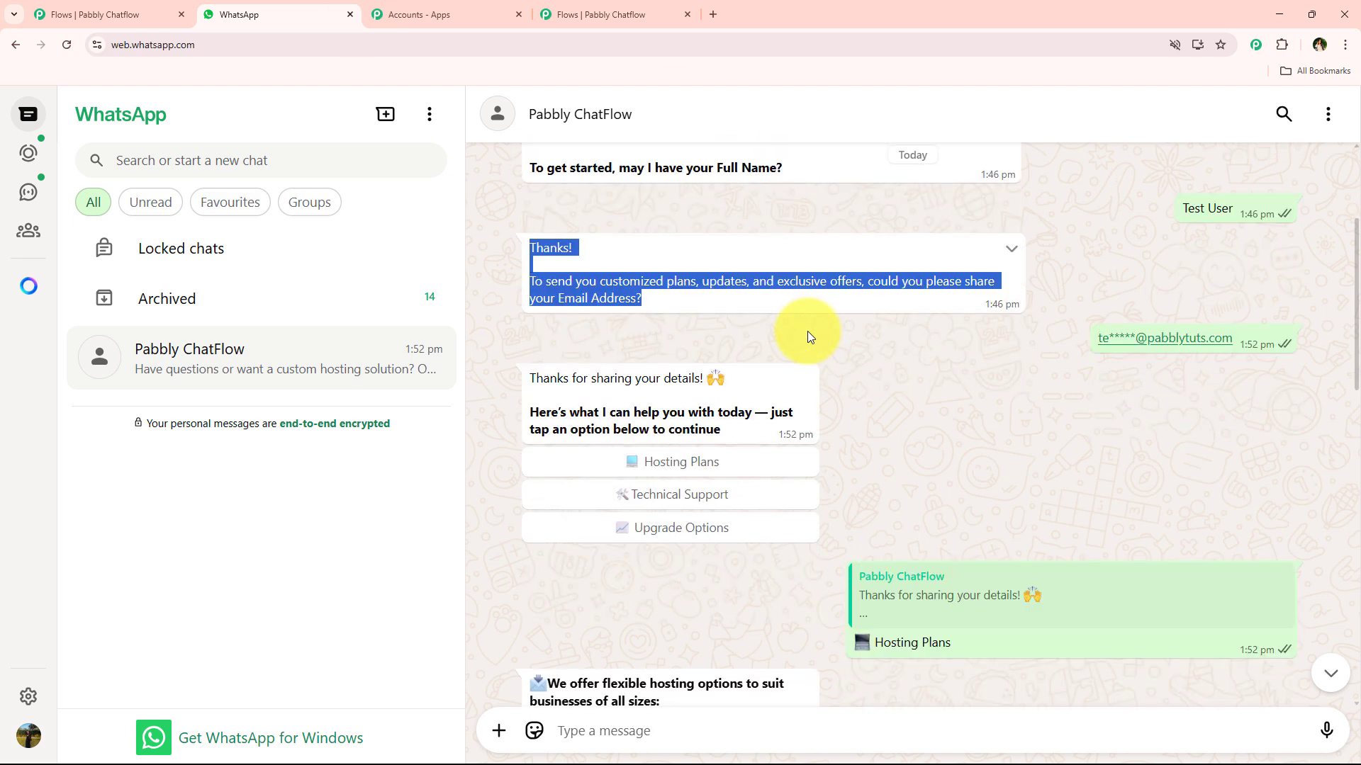
{"action": "left_click_drag", "start_coordinate": [537, 321], "coordinate": [612, 337]}
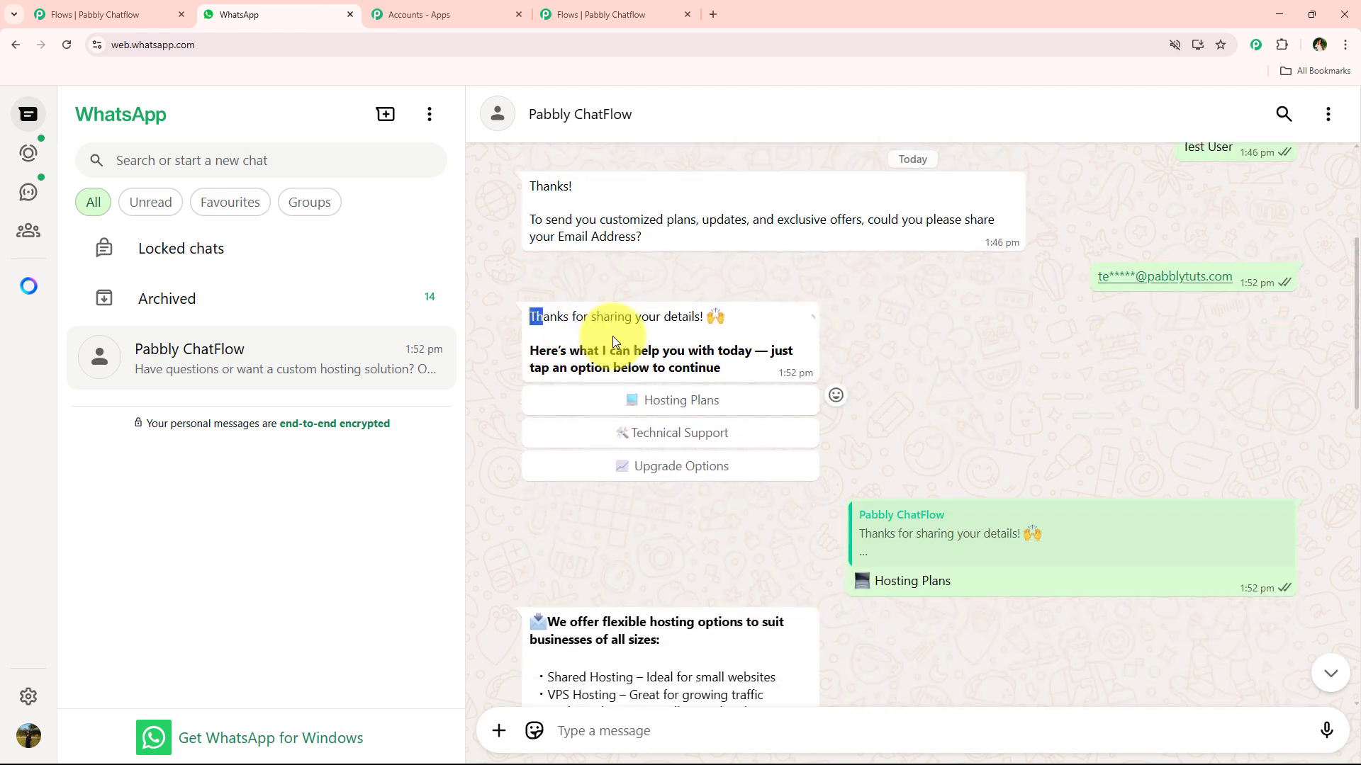
{"action": "left_click", "coordinate": [734, 372]}
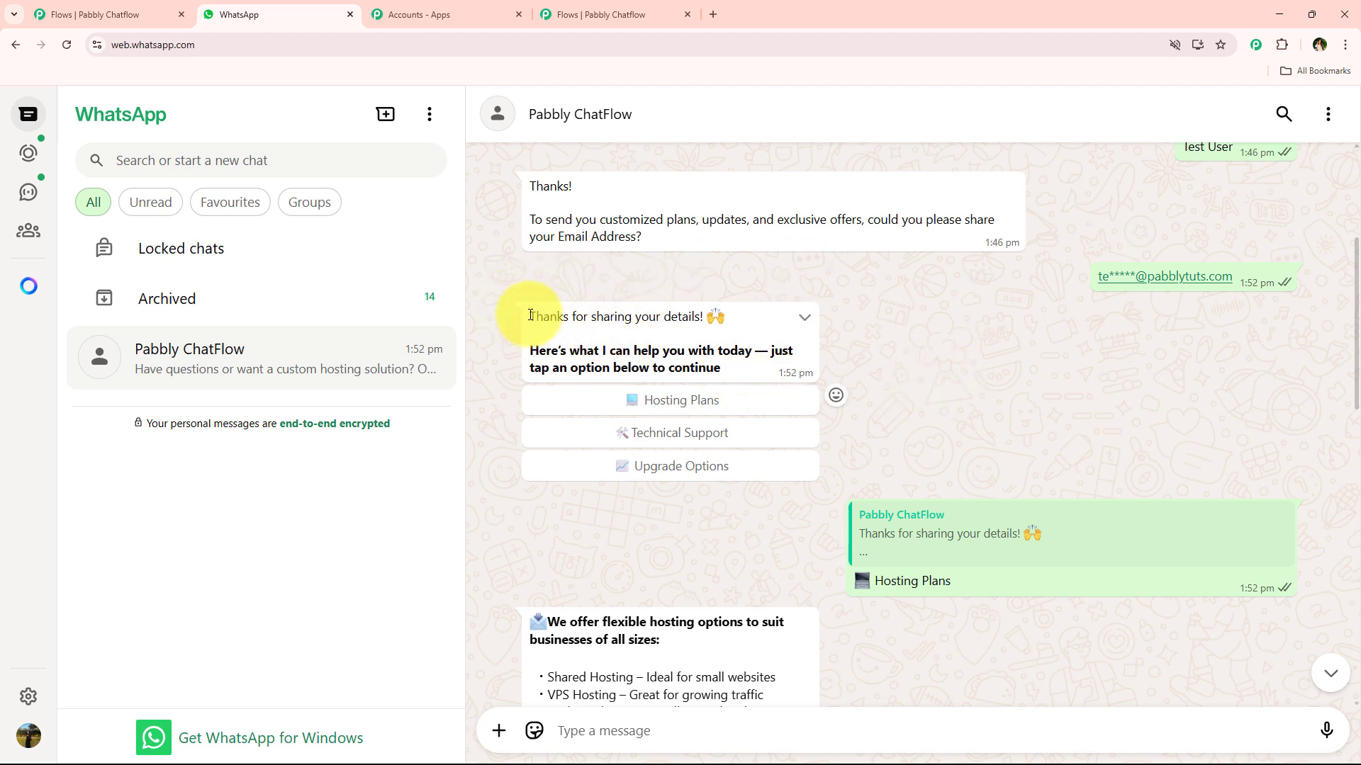
{"action": "left_click_drag", "start_coordinate": [520, 313], "coordinate": [746, 347]}
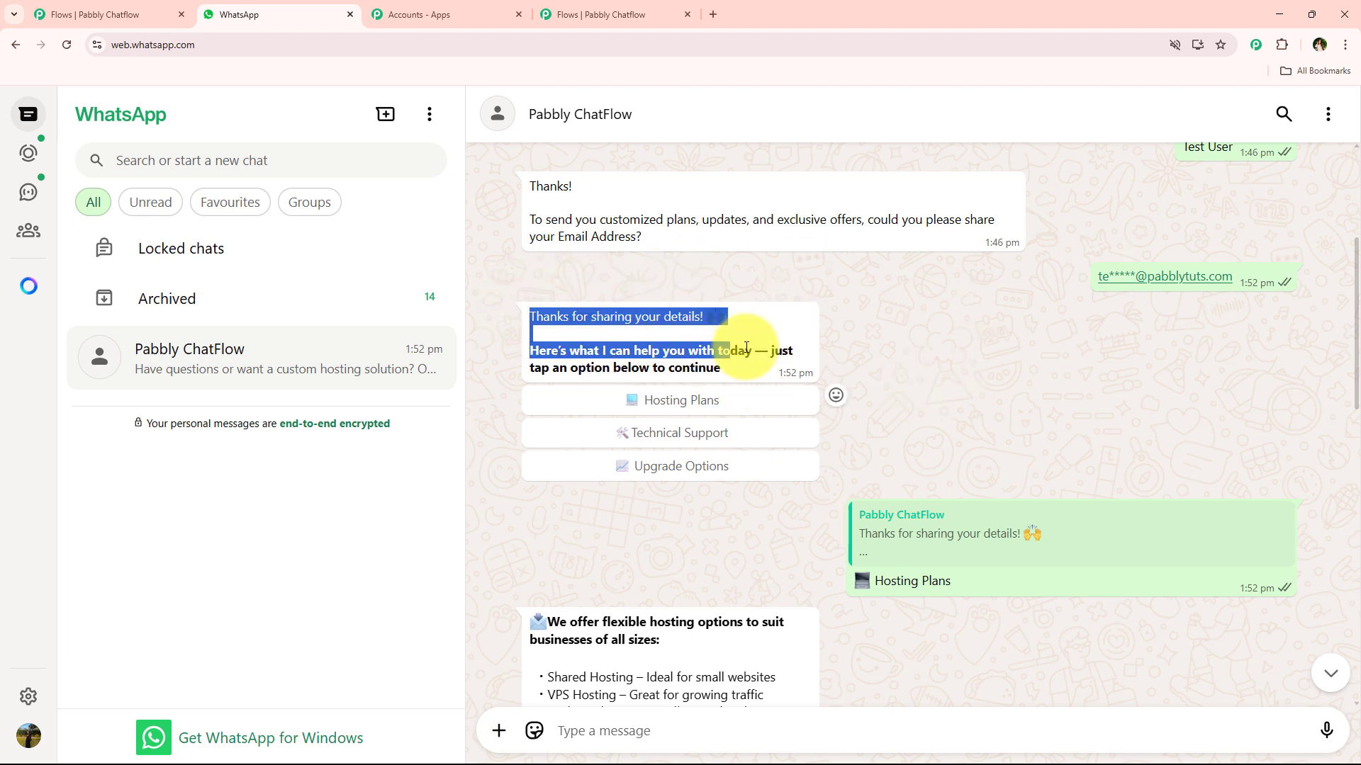
{"action": "left_click", "coordinate": [605, 14]}
{"action": "left_click_drag", "start_coordinate": [732, 305], "coordinate": [1024, 341]}
{"action": "left_click", "coordinate": [795, 255]}
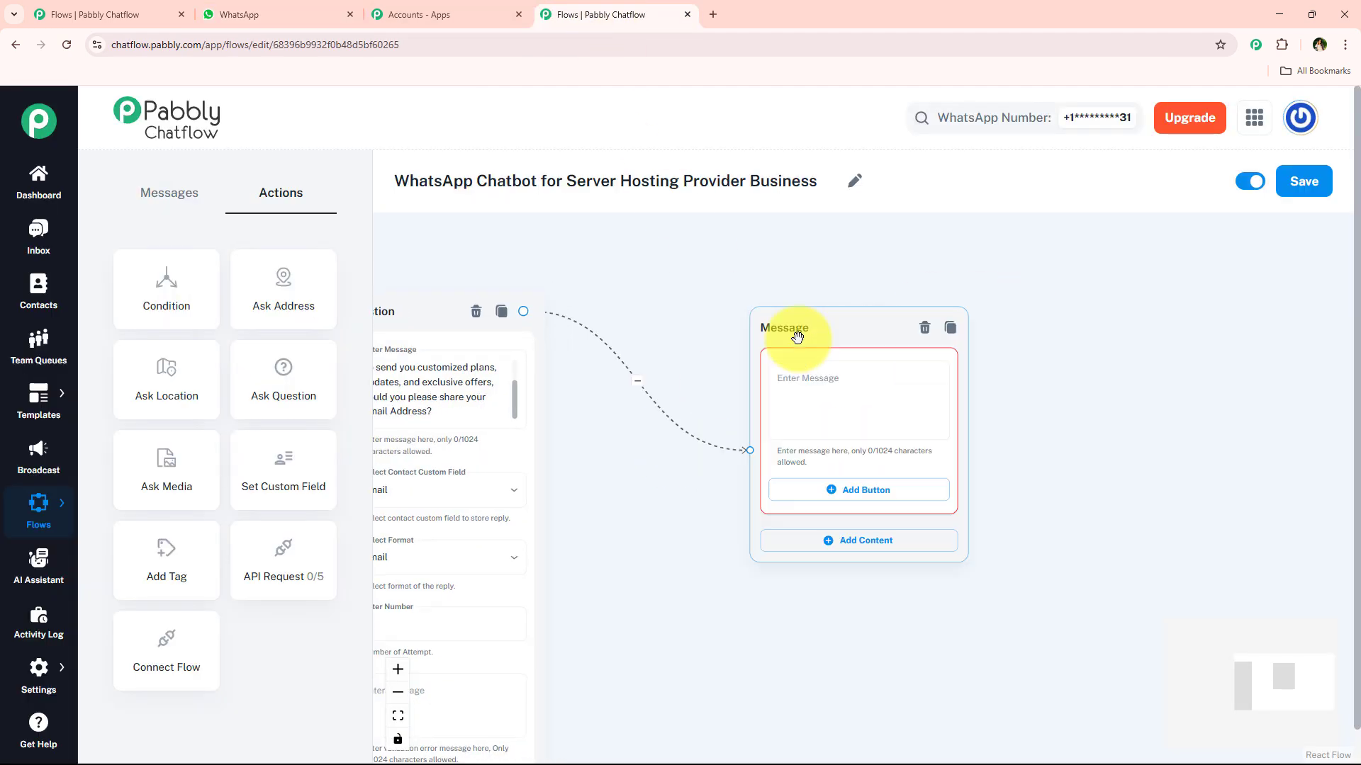
{"action": "scroll", "coordinate": [730, 348], "scroll_direction": "up", "scroll_amount": 3}
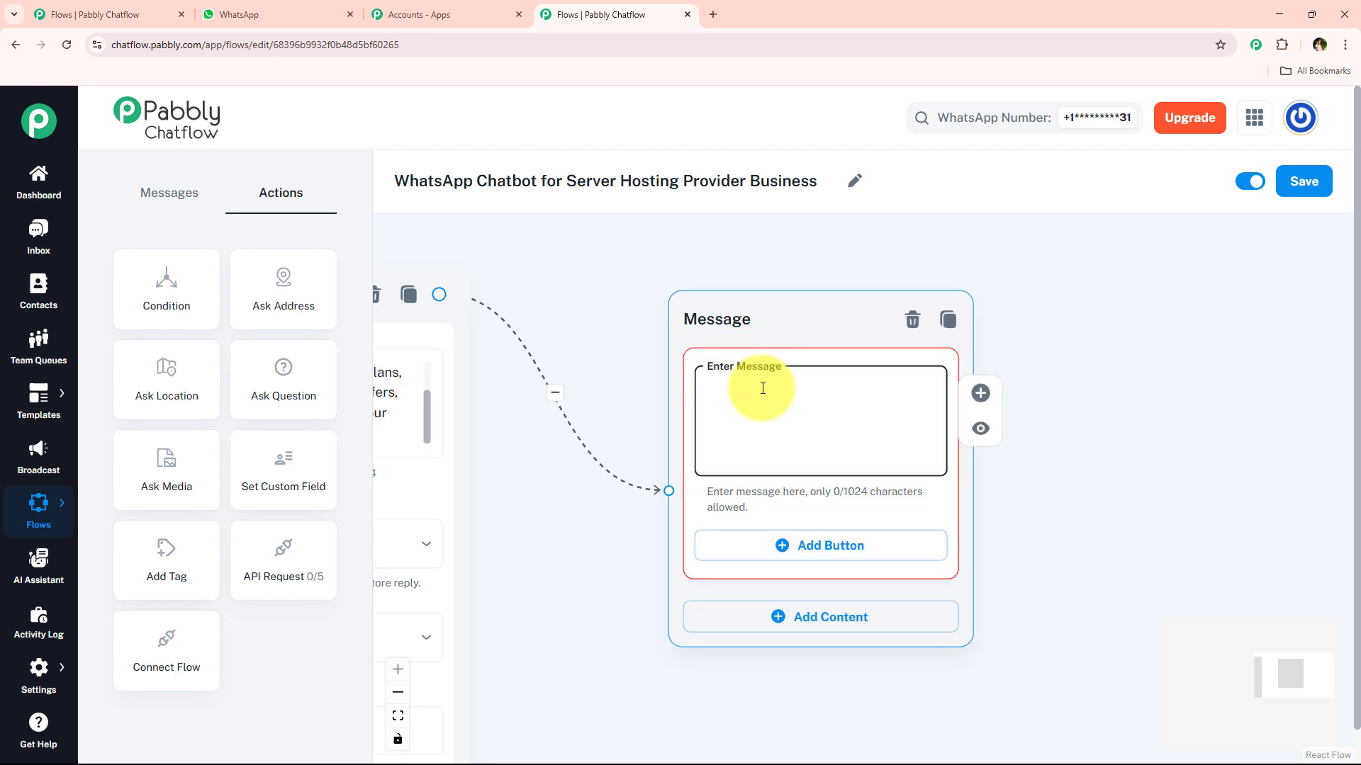
{"action": "left_click", "coordinate": [762, 388]}
{"action": "key", "text": "ctrl+v"}
{"action": "left_click_drag", "start_coordinate": [932, 415], "coordinate": [930, 447]}
{"action": "left_click_drag", "start_coordinate": [1087, 495], "coordinate": [885, 377]}
Step: Add three buttons labelled Hosting Plans, Technical Support and Upgrade Options
{"action": "left_click", "coordinate": [660, 426]}
{"action": "left_click", "coordinate": [626, 529]}
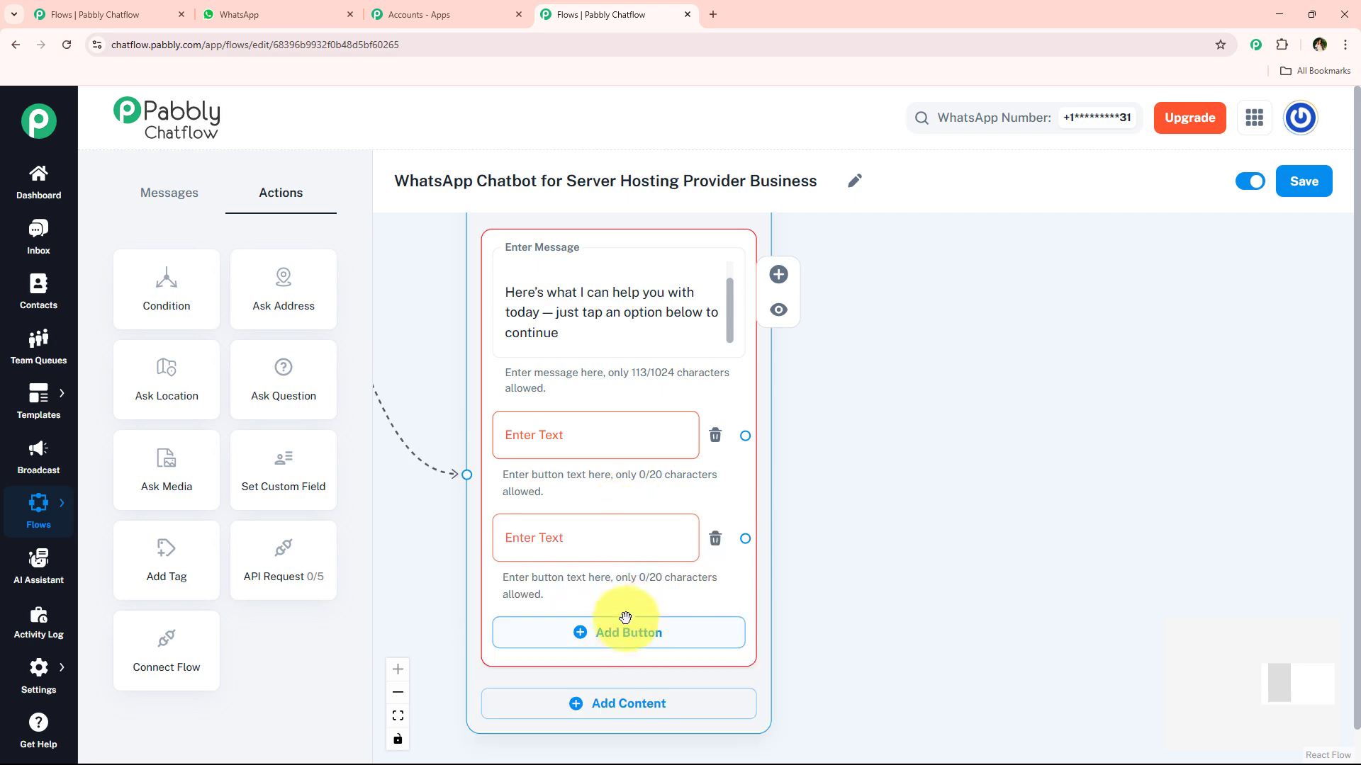
{"action": "left_click", "coordinate": [623, 628]}
{"action": "left_click", "coordinate": [239, 14]}
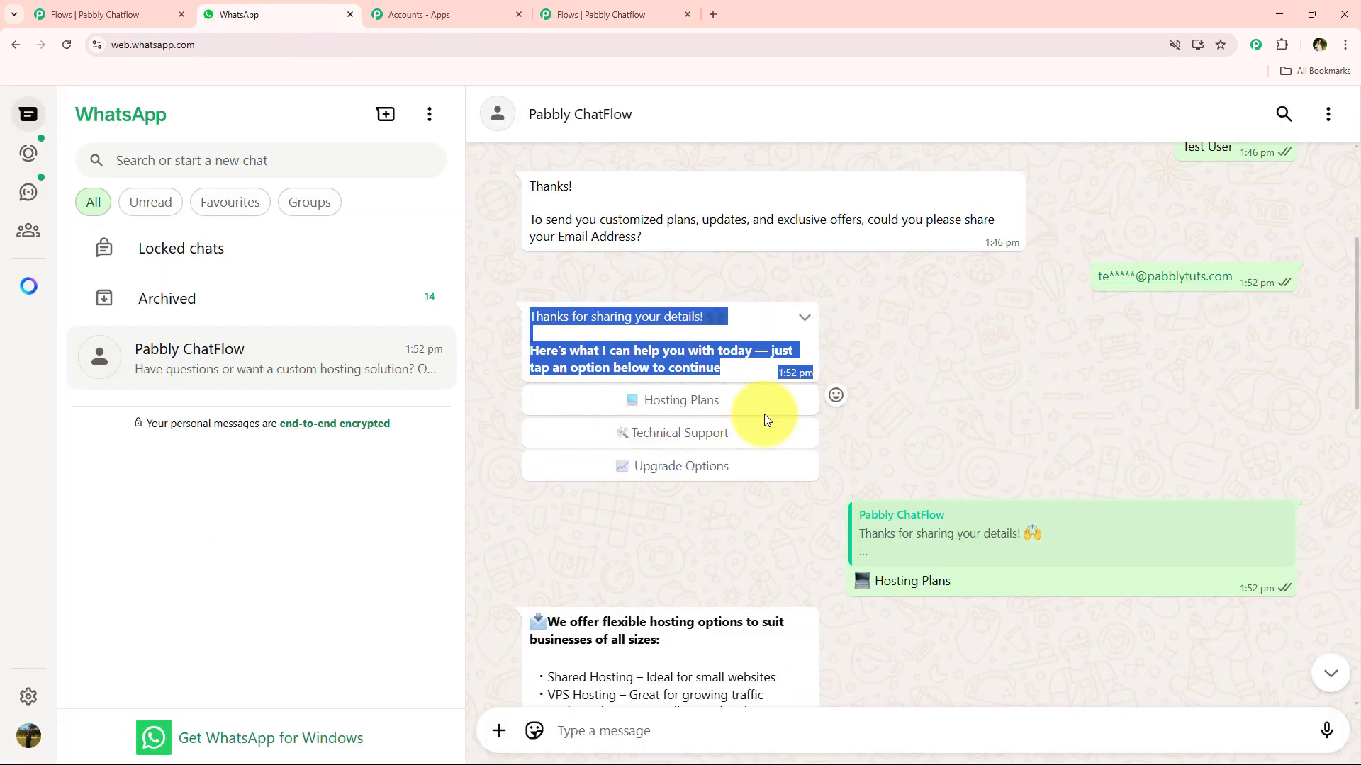
{"action": "left_click_drag", "start_coordinate": [986, 583], "coordinate": [683, 576]}
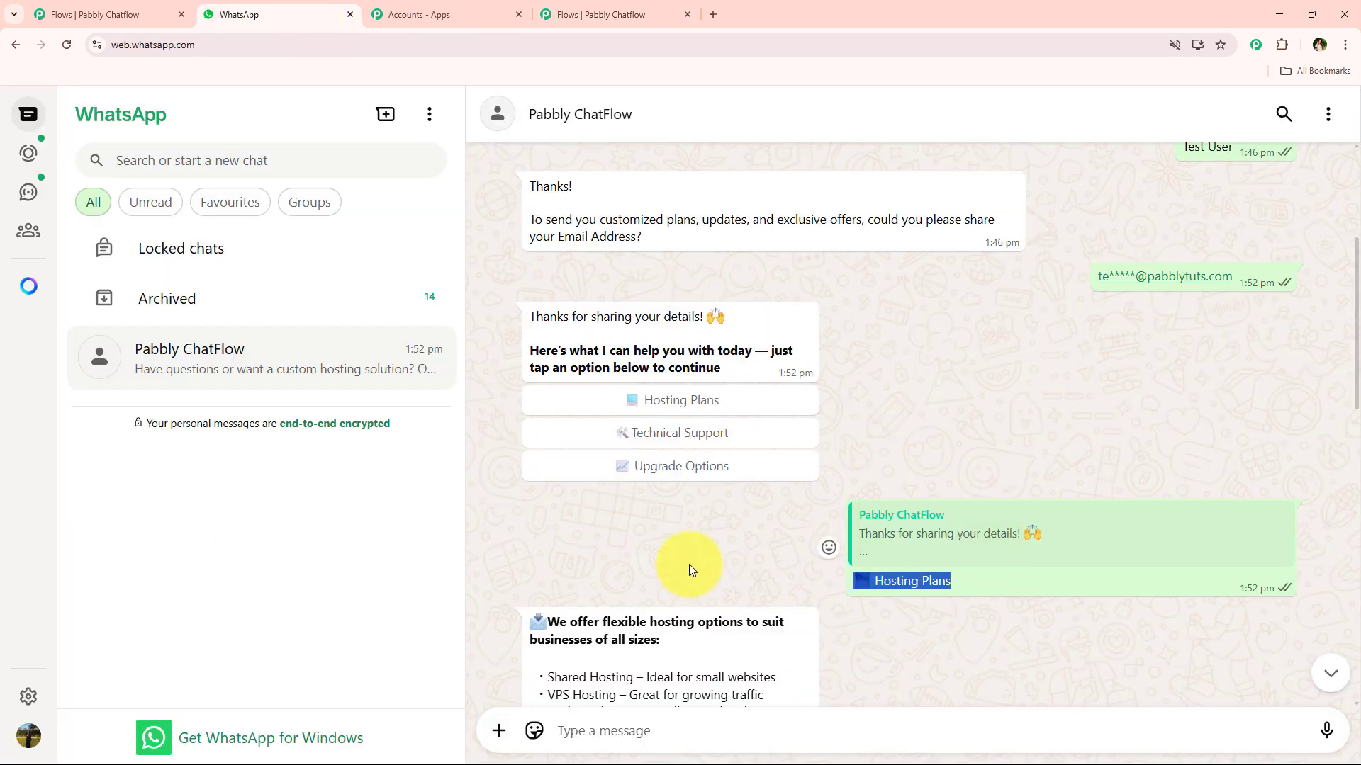
{"action": "left_click", "coordinate": [592, 14]}
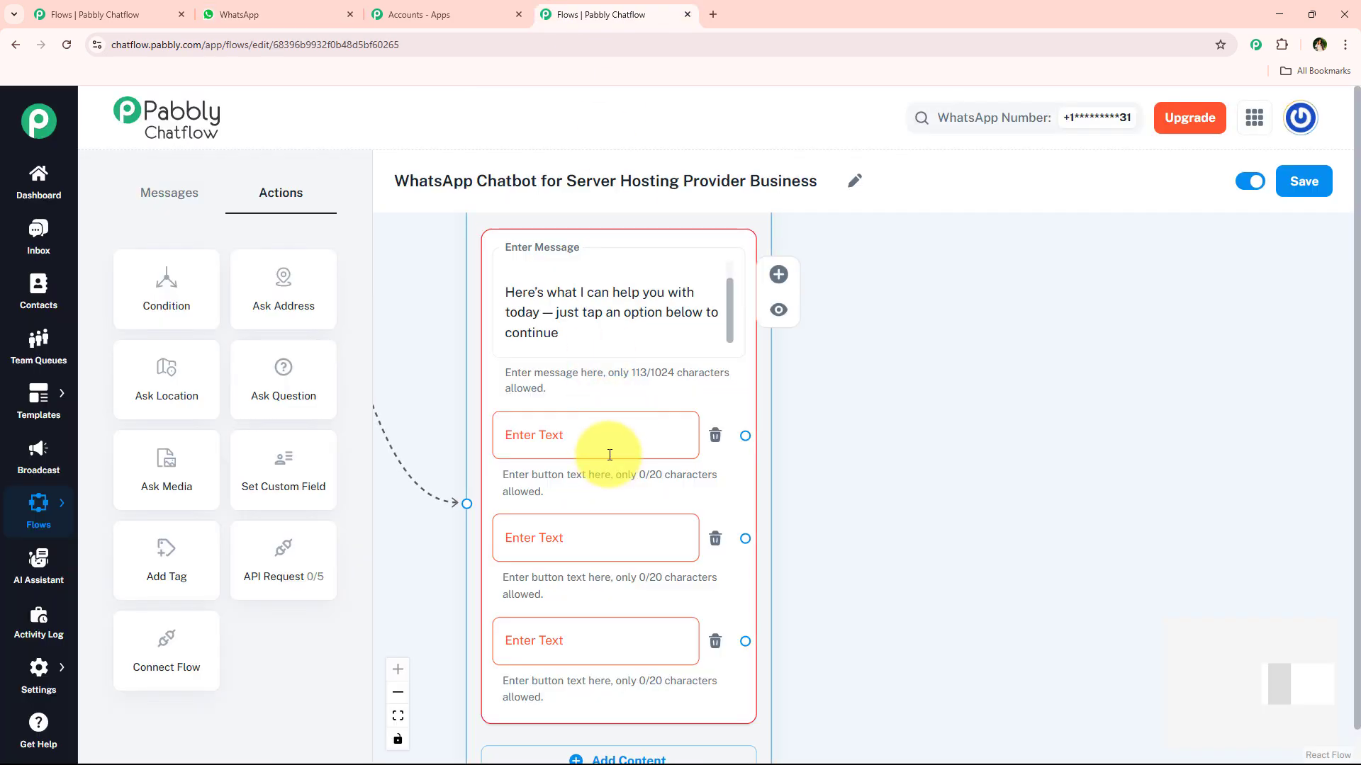
{"action": "left_click", "coordinate": [549, 546]}
{"action": "left_click", "coordinate": [304, 14]}
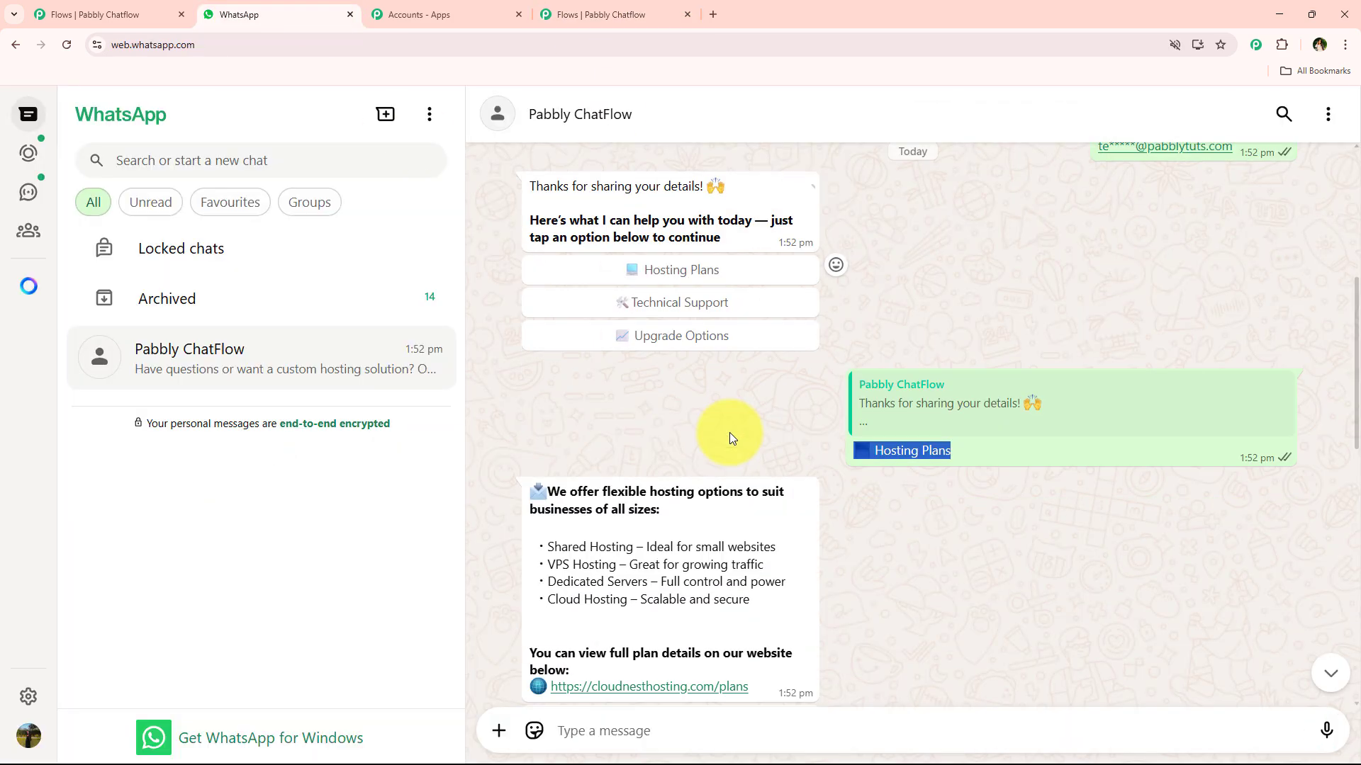
{"action": "scroll", "coordinate": [730, 434], "scroll_direction": "down", "scroll_amount": 5}
{"action": "scroll", "coordinate": [730, 434], "scroll_direction": "down", "scroll_amount": 3}
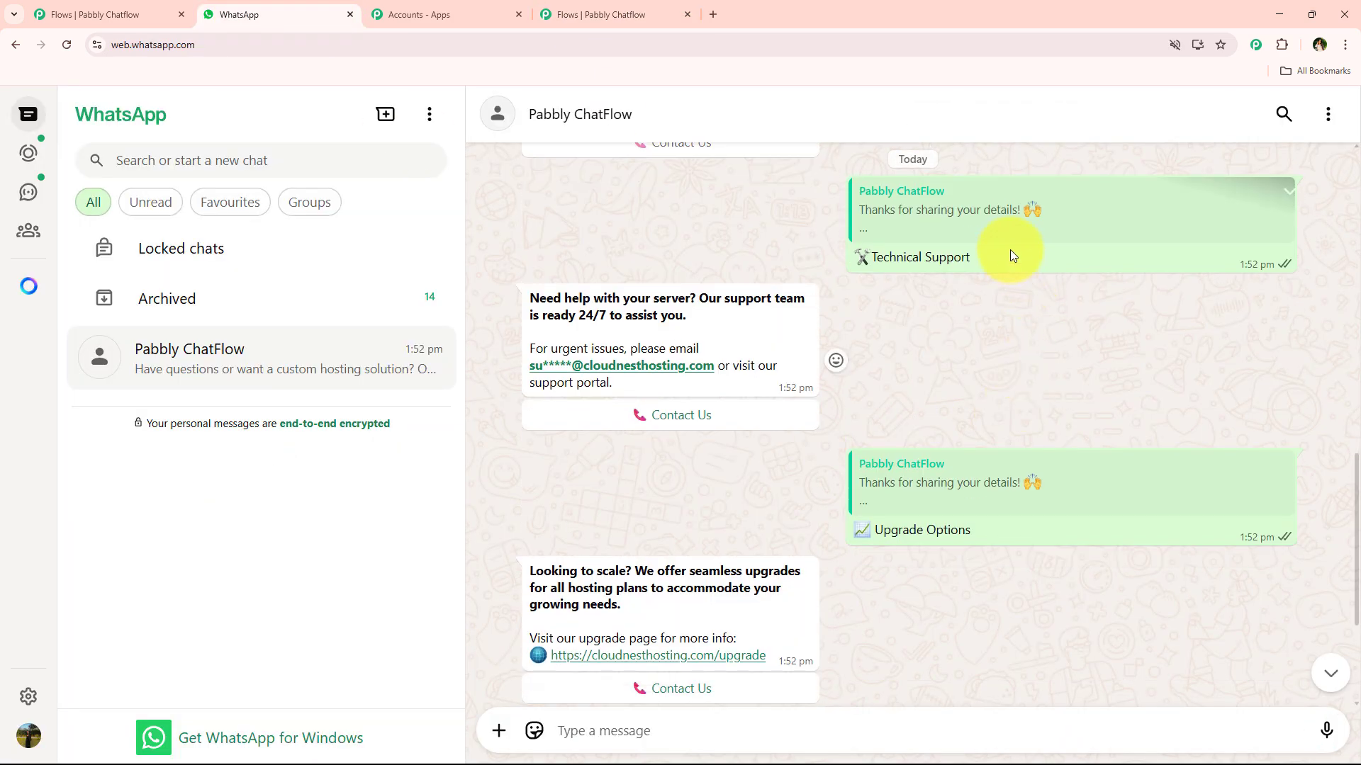
{"action": "left_click", "coordinate": [695, 11]}
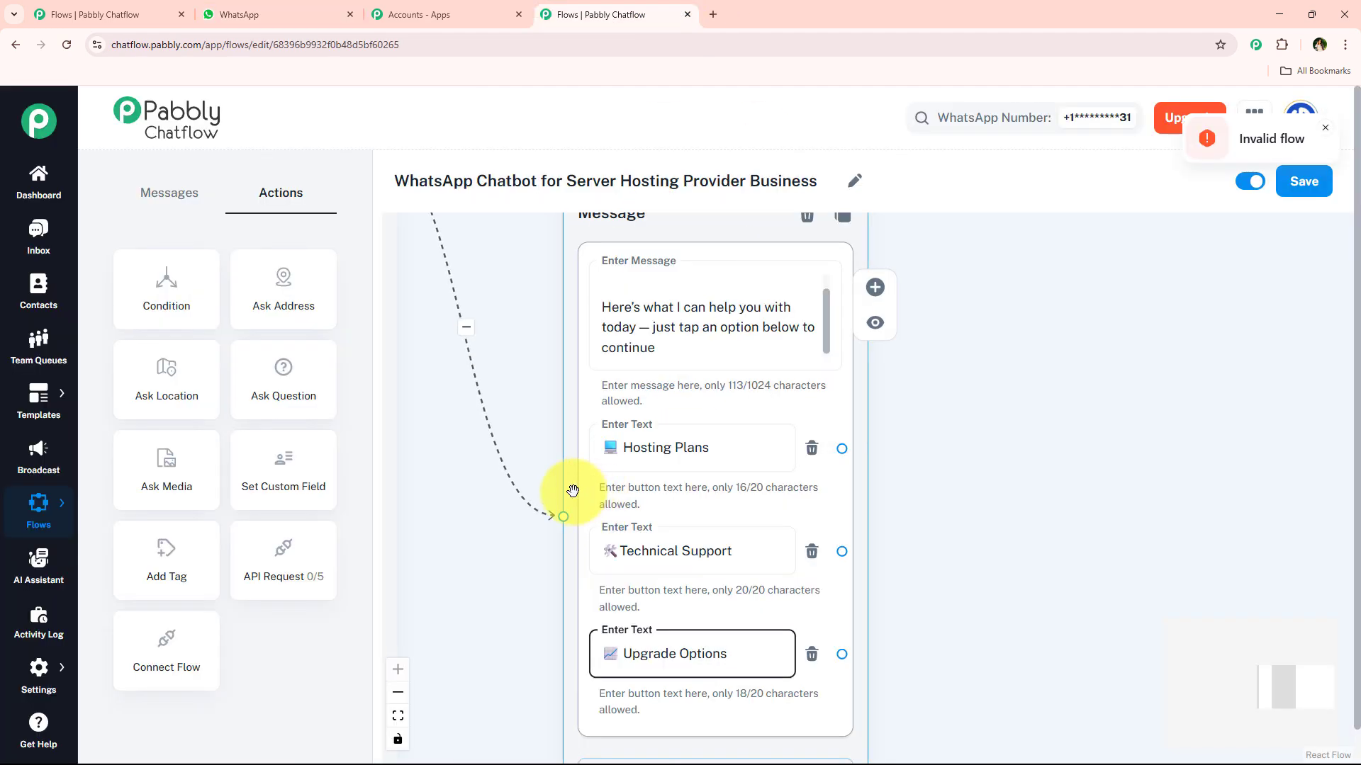
{"action": "left_click_drag", "start_coordinate": [559, 469], "coordinate": [508, 461]}
{"action": "scroll", "coordinate": [615, 473], "scroll_direction": "down", "scroll_amount": 1}
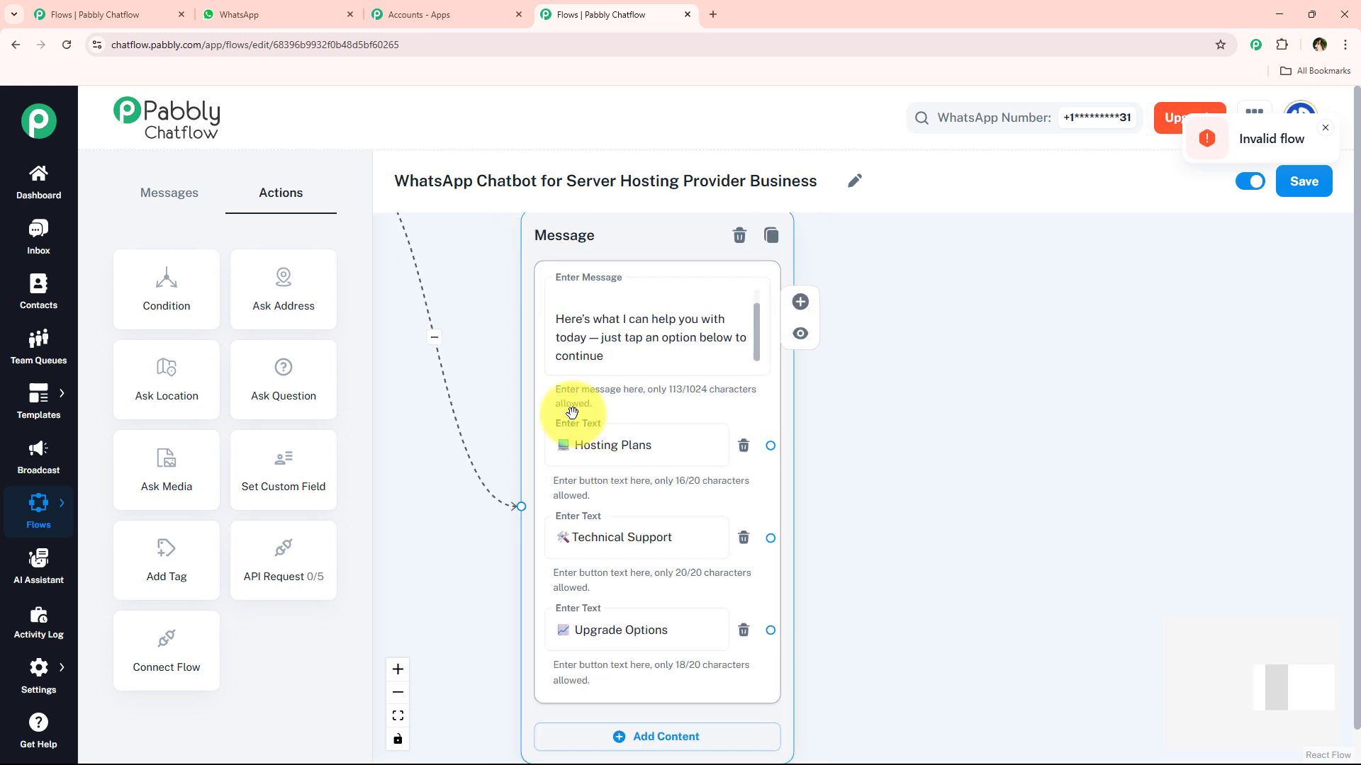
{"action": "scroll", "coordinate": [813, 425], "scroll_direction": "down", "scroll_amount": 1}
{"action": "left_click", "coordinate": [600, 463]}
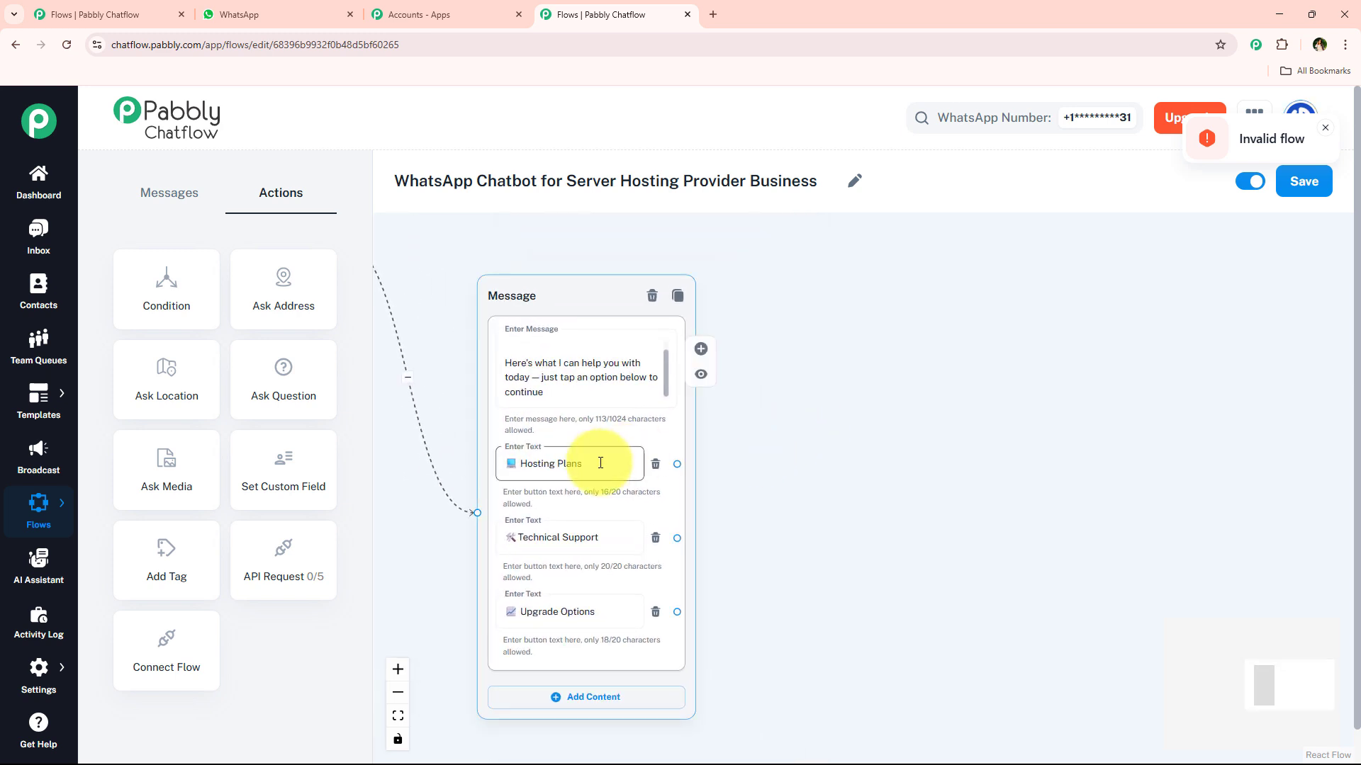
{"action": "scroll", "coordinate": [534, 450], "scroll_direction": "up", "scroll_amount": 2}
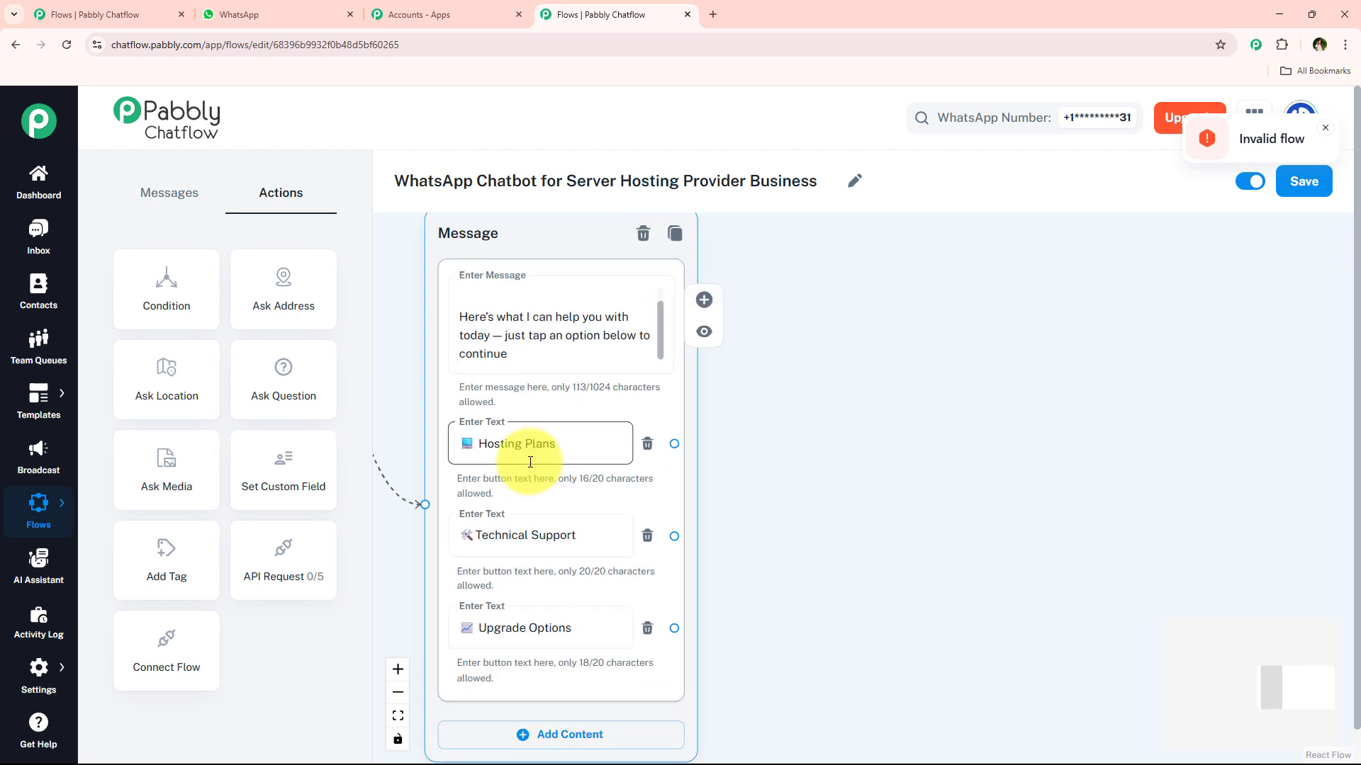
Step: Link Hosting Plans to a new Text + Button reply containing the pasted hosting options message
{"action": "left_click_drag", "start_coordinate": [674, 444], "coordinate": [811, 262]}
{"action": "left_click", "coordinate": [798, 331]}
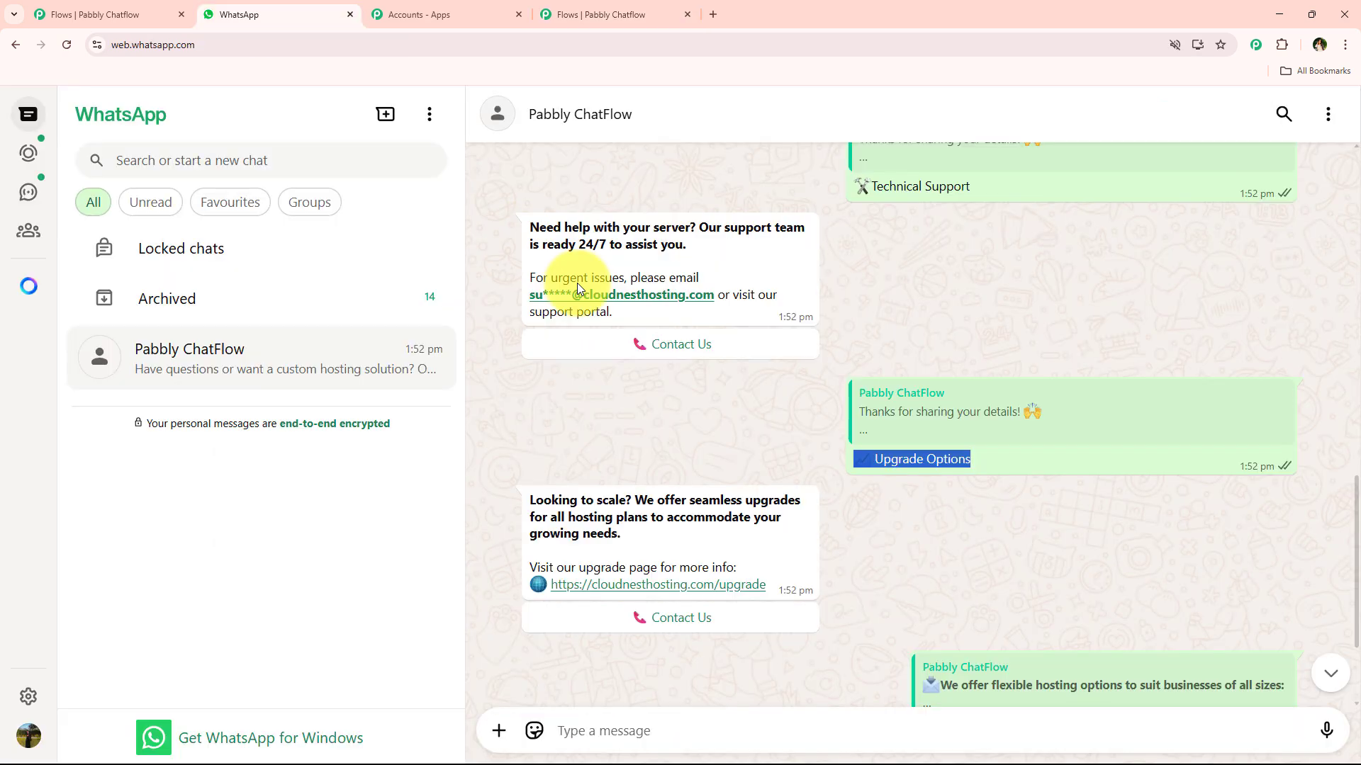
{"action": "scroll", "coordinate": [665, 385], "scroll_direction": "down", "scroll_amount": 1}
{"action": "scroll", "coordinate": [664, 385], "scroll_direction": "up", "scroll_amount": 9}
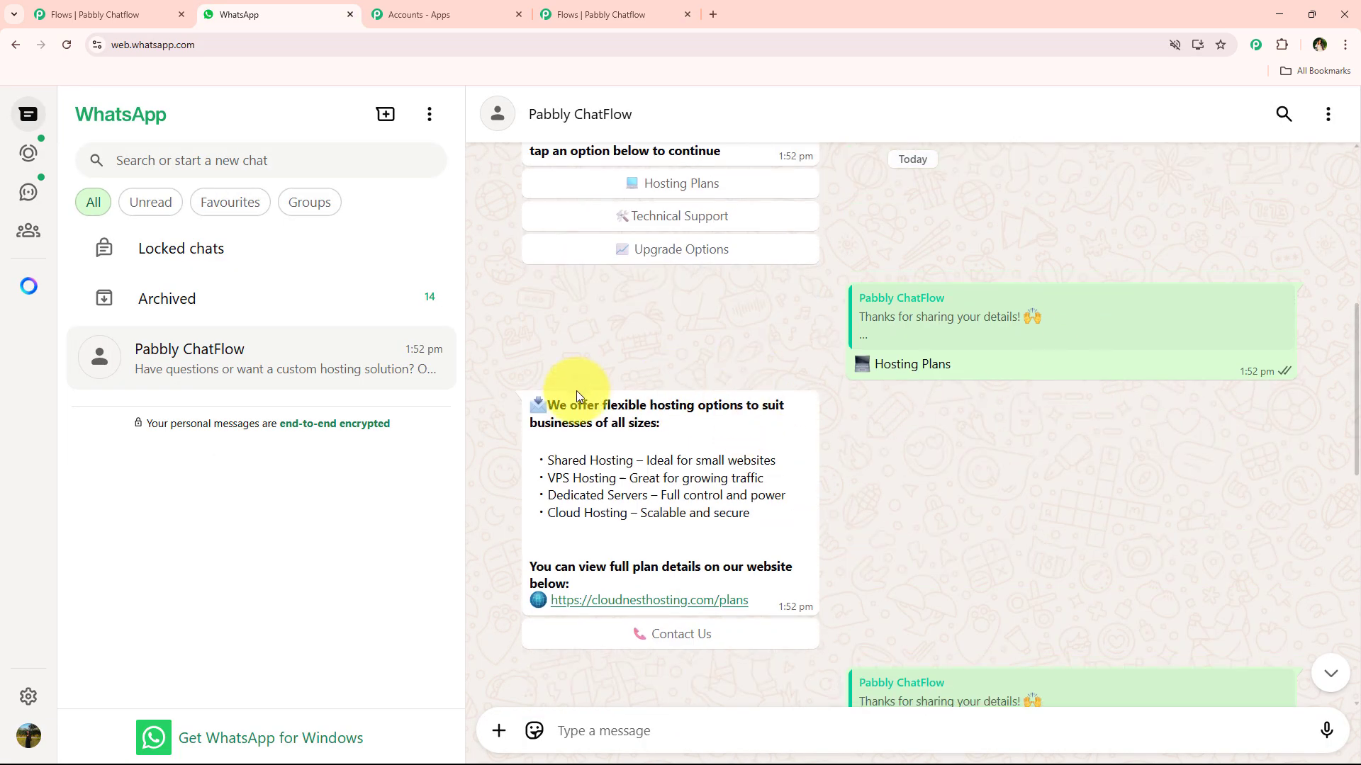
{"action": "scroll", "coordinate": [576, 394], "scroll_direction": "down", "scroll_amount": 1}
{"action": "left_click_drag", "start_coordinate": [513, 326], "coordinate": [755, 534]}
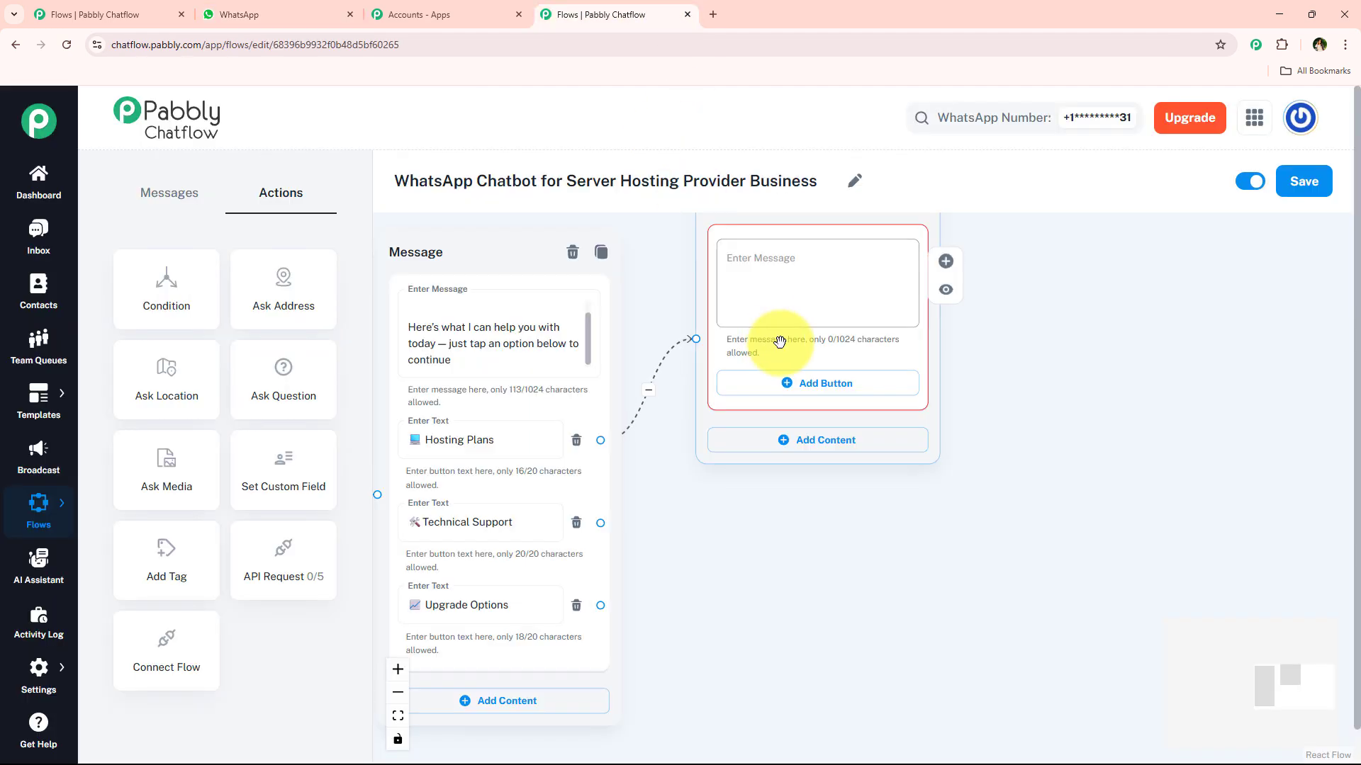
{"action": "left_click", "coordinate": [796, 295]}
{"action": "type", "text": "🔵 We offer flexible hosting options to suit businesses of all sizes:  • Shared Hosting – Ideal for small websites • VPS Hosting – Great for growing traffic • Dedicated Servers – Full control and power • Cloud Hosting – Scalable and secure  You can view full plan details on our website below: 🌐 https://cloudnesthosting.com/plans"}
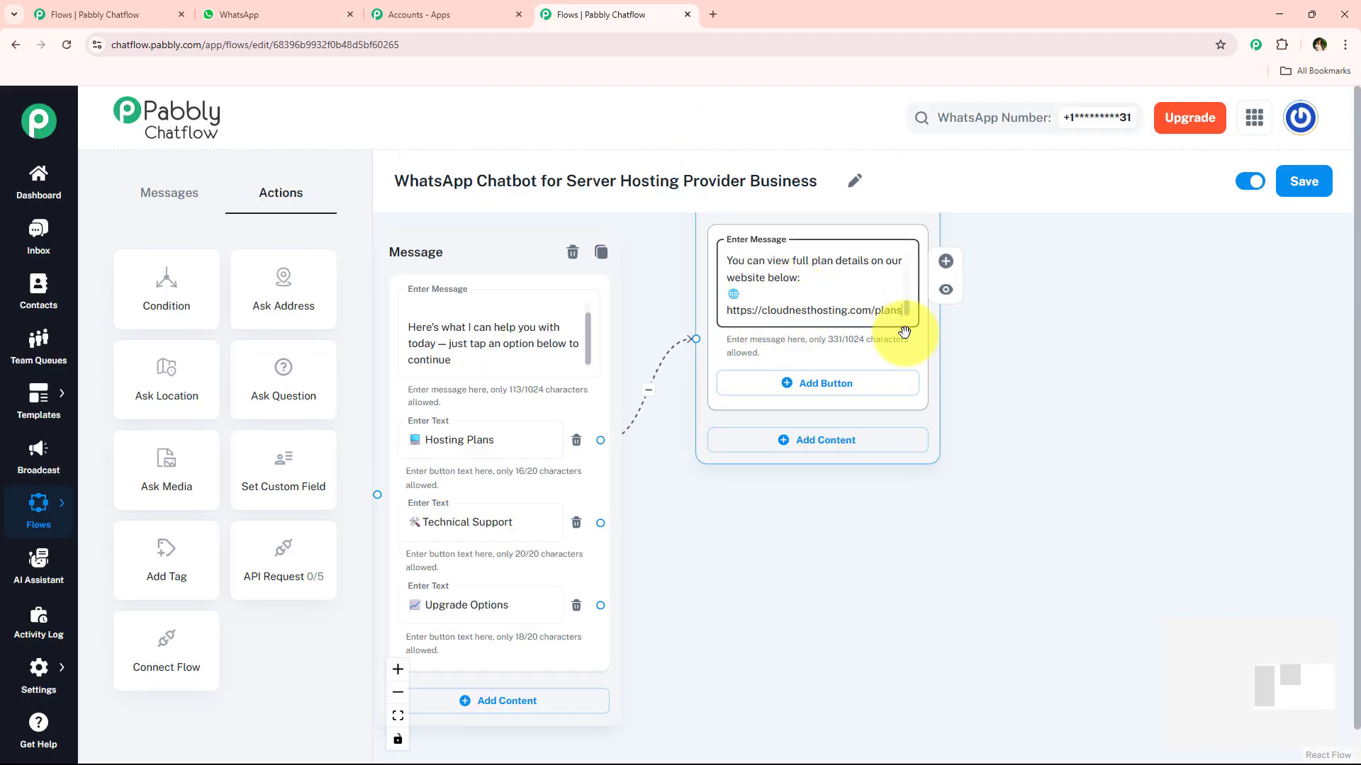
Step: Add a 📞 Contact Us button to the plans reply and draw a link from Technical Support
{"action": "left_click", "coordinate": [209, 6]}
{"action": "scroll", "coordinate": [870, 560], "scroll_direction": "down", "scroll_amount": 8}
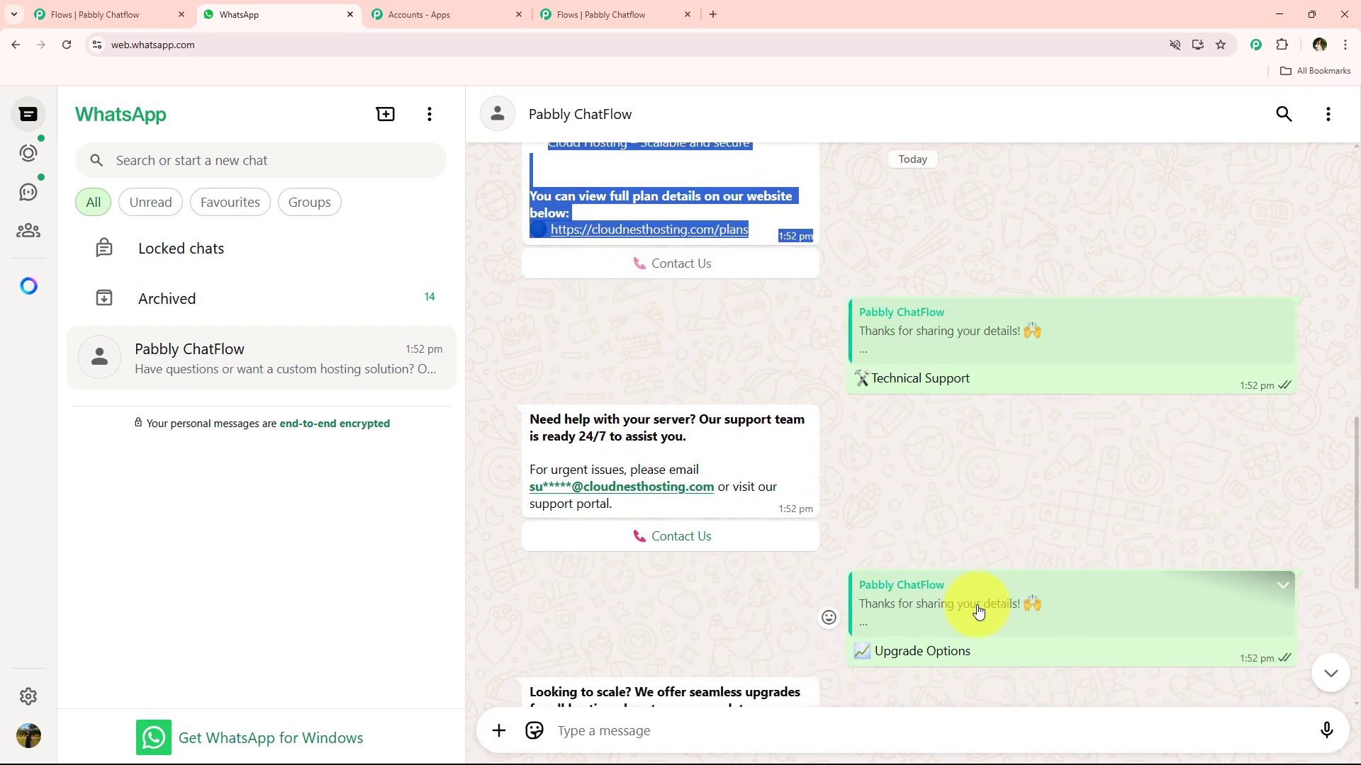
{"action": "left_click", "coordinate": [609, 14]}
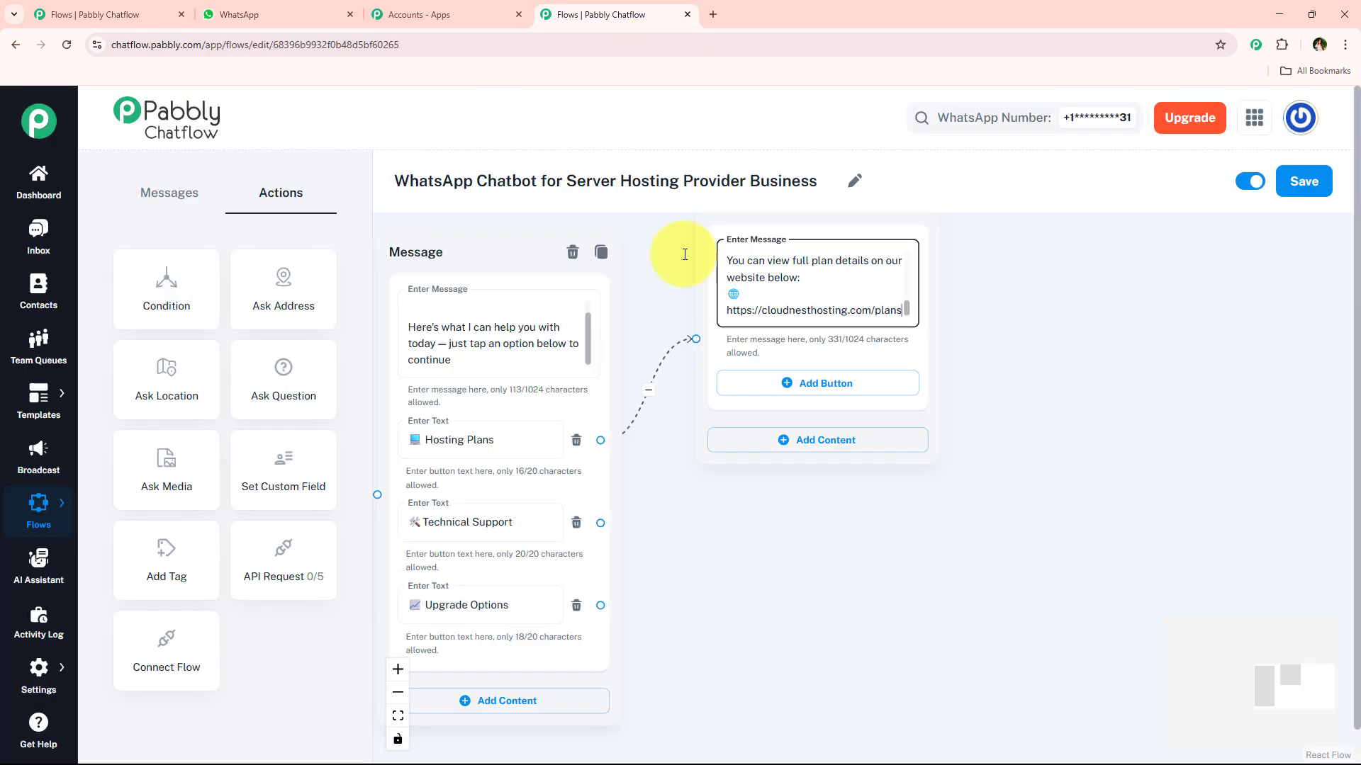
{"action": "left_click", "coordinate": [825, 380]}
{"action": "type", "text": "📞 Contact Us"}
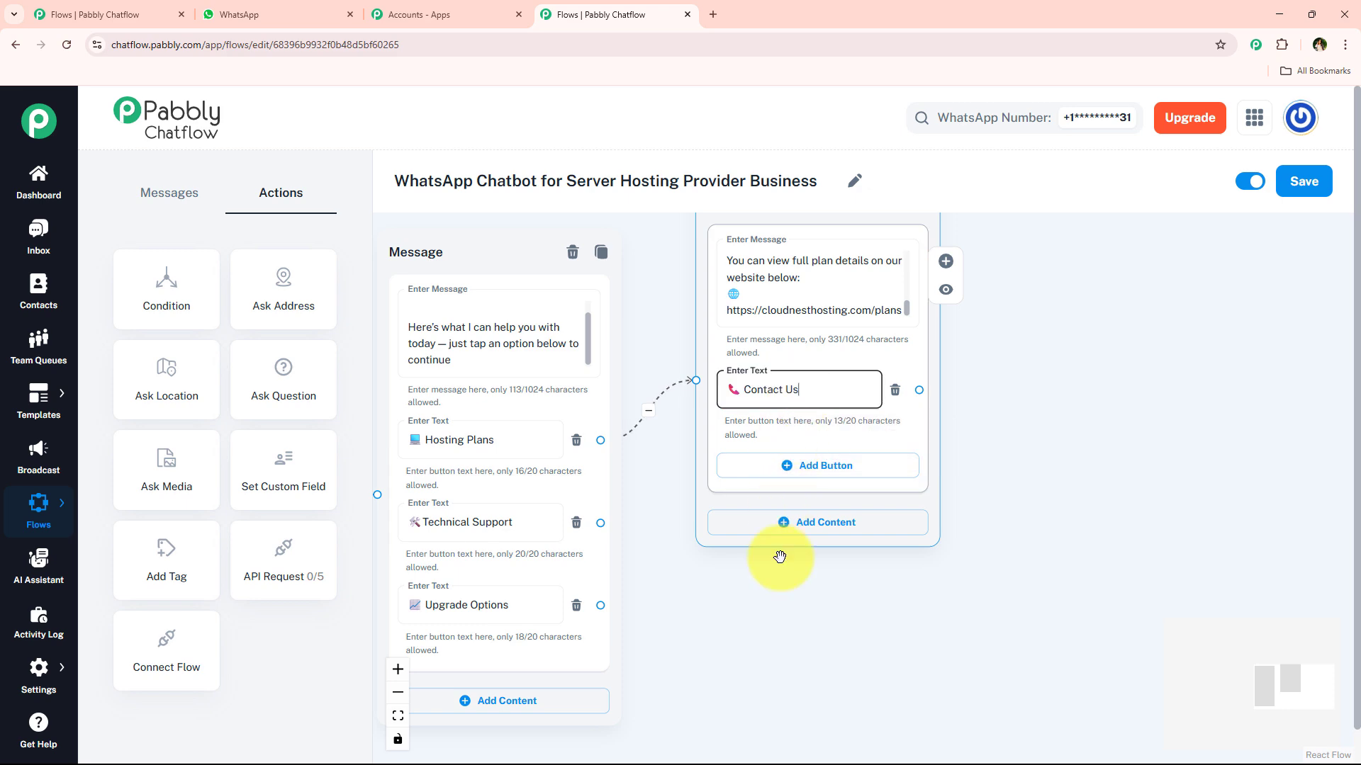
{"action": "scroll", "coordinate": [780, 588], "scroll_direction": "down", "scroll_amount": 1}
{"action": "left_click_drag", "start_coordinate": [792, 237], "coordinate": [823, 198]}
{"action": "scroll", "coordinate": [769, 489], "scroll_direction": "down", "scroll_amount": 2}
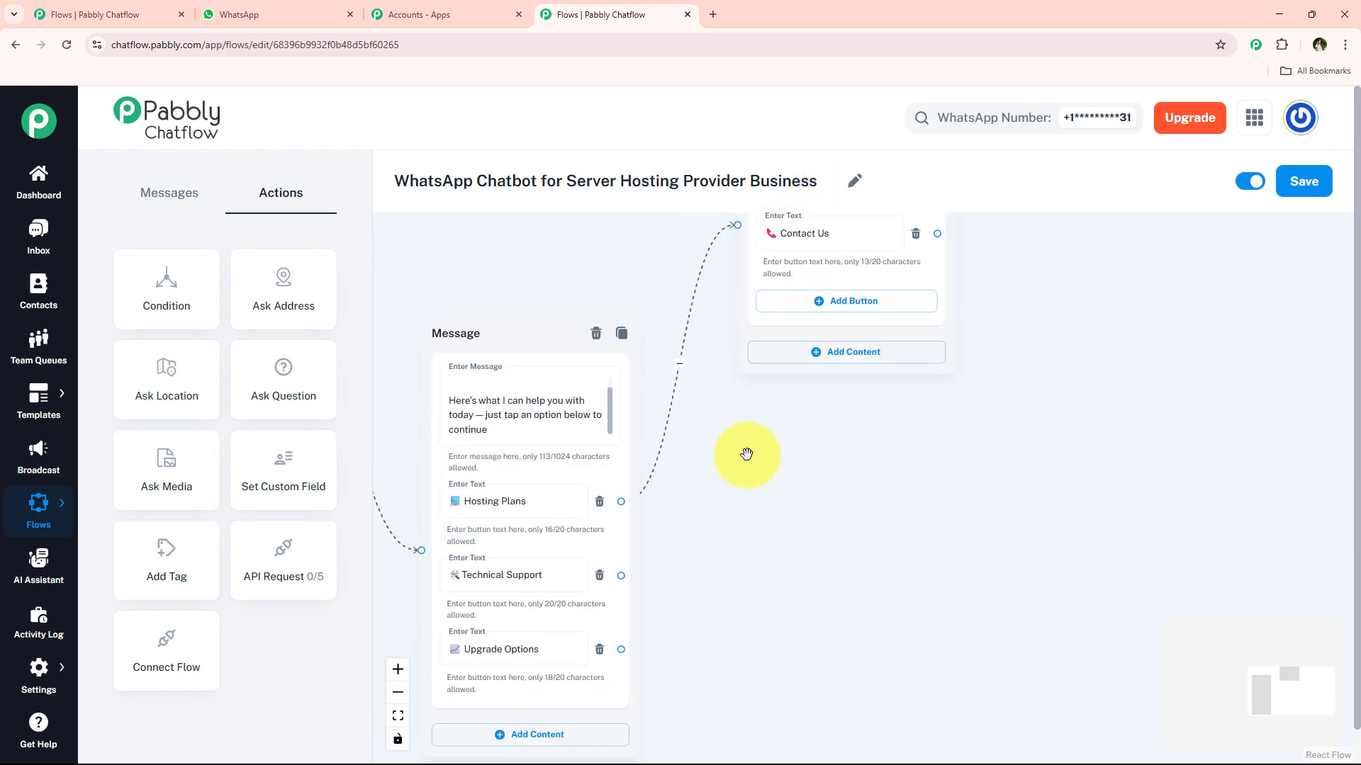
{"action": "scroll", "coordinate": [695, 510], "scroll_direction": "up", "scroll_amount": 1}
{"action": "left_click_drag", "start_coordinate": [608, 586], "coordinate": [803, 488]}
Step: Create the Technical Support reply with the urgent-issues text and a 📞 Contact Us button
{"action": "left_click", "coordinate": [805, 523]}
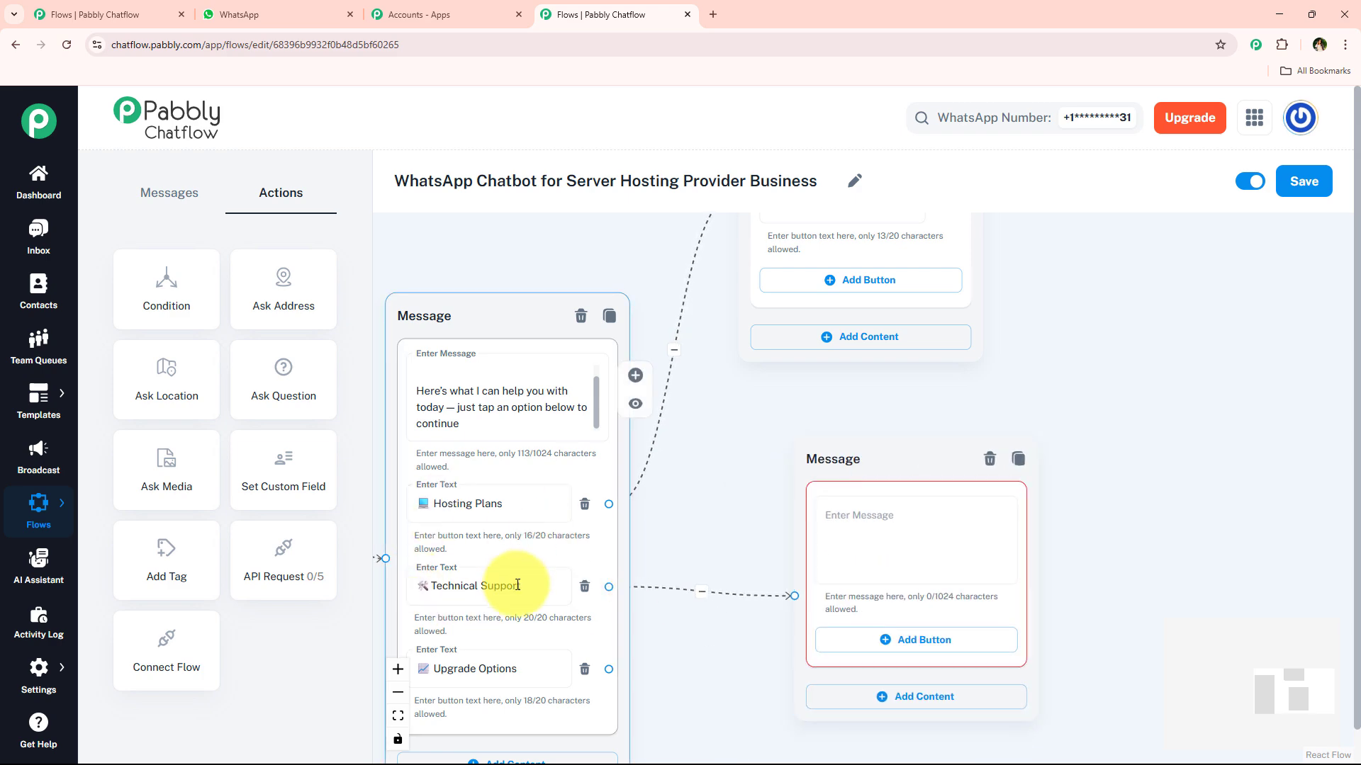
{"action": "left_click", "coordinate": [333, 11]}
{"action": "scroll", "coordinate": [592, 401], "scroll_direction": "down", "scroll_amount": 1}
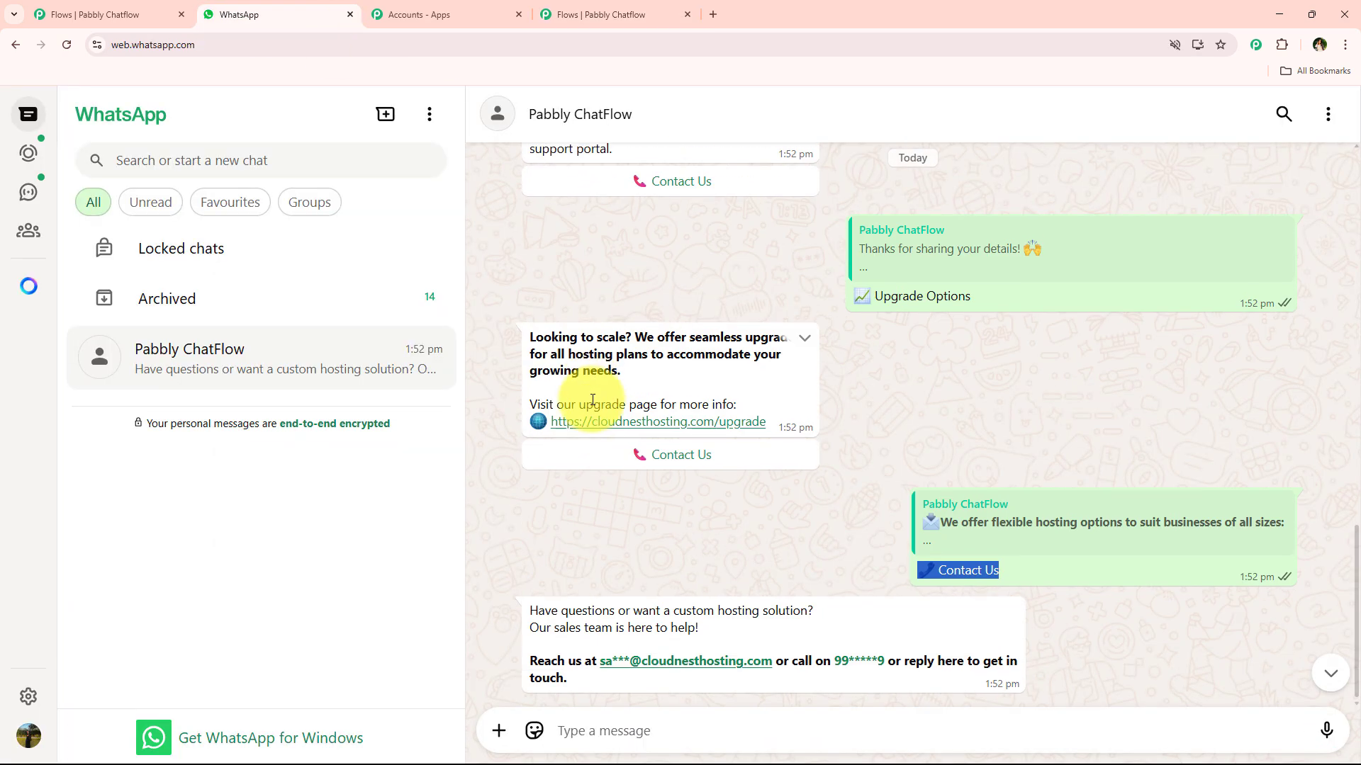
{"action": "scroll", "coordinate": [592, 401], "scroll_direction": "up", "scroll_amount": 4}
{"action": "left_click_drag", "start_coordinate": [470, 404], "coordinate": [602, 463]}
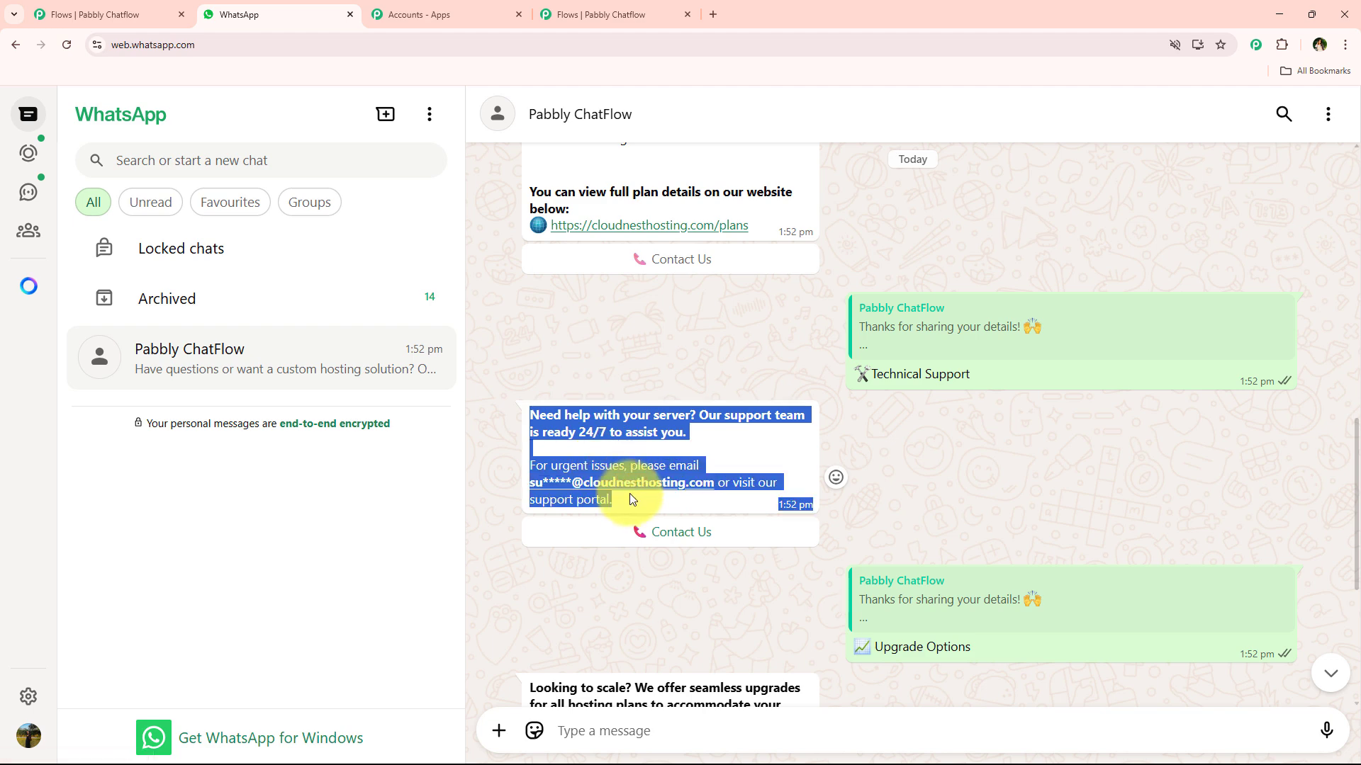
{"action": "left_click", "coordinate": [603, 15]}
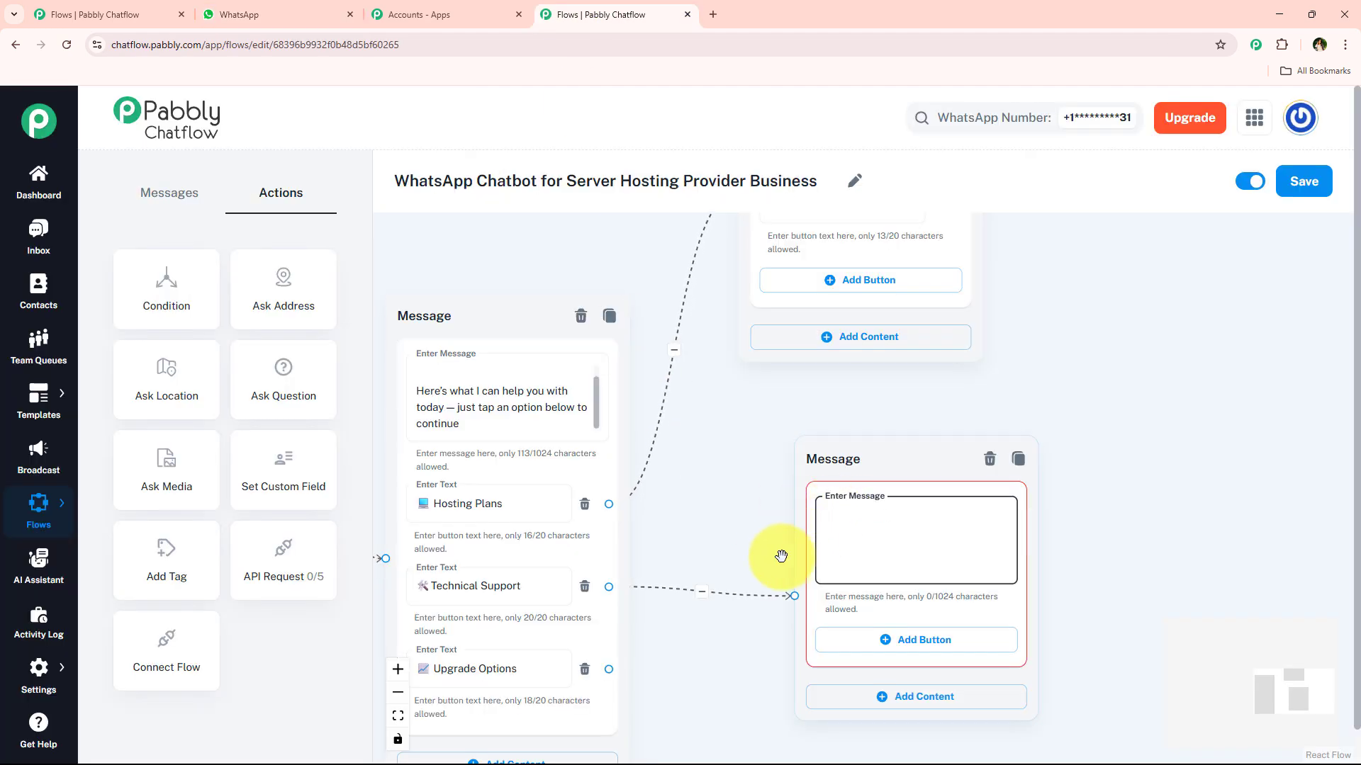
{"action": "key", "text": "ctrl+v"}
{"action": "left_click_drag", "start_coordinate": [747, 459], "coordinate": [722, 325]}
{"action": "left_click", "coordinate": [890, 517]}
{"action": "scroll", "coordinate": [692, 547], "scroll_direction": "down", "scroll_amount": 5}
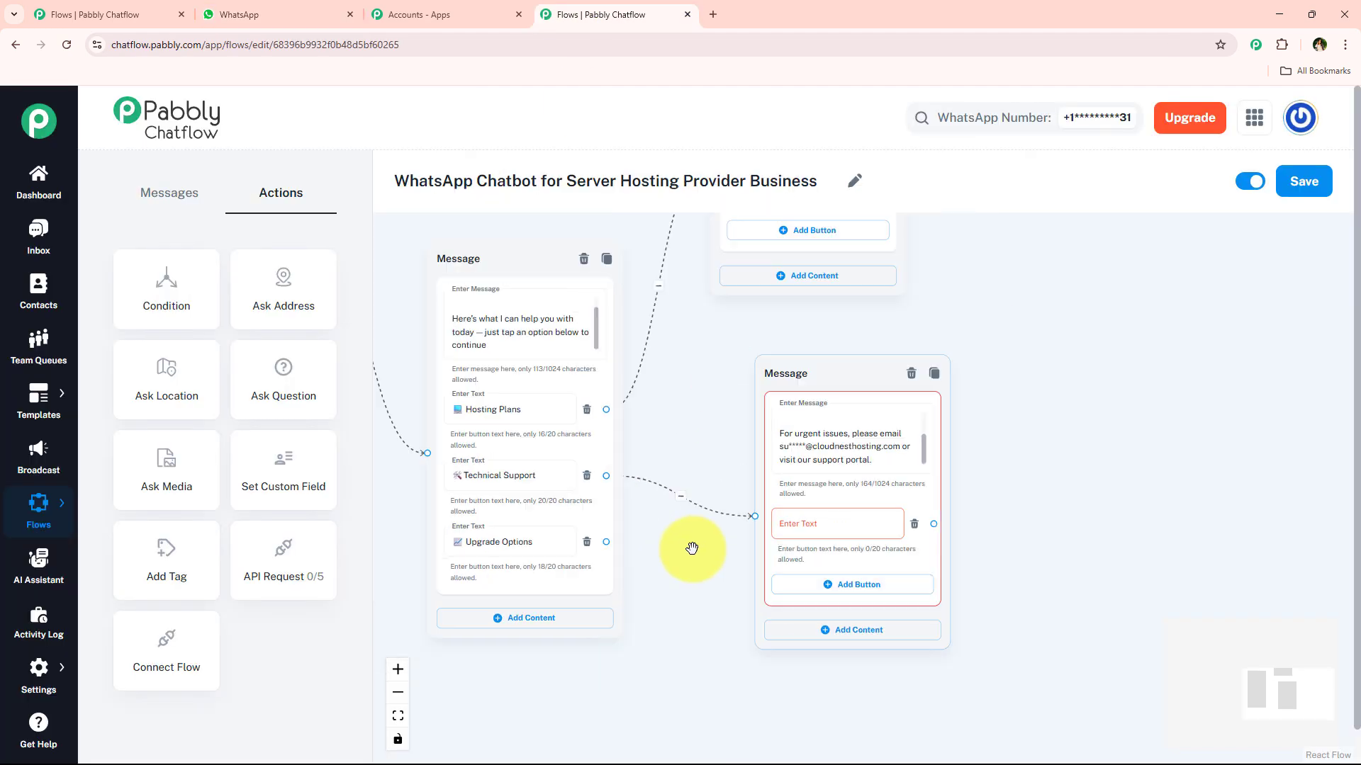
{"action": "left_click_drag", "start_coordinate": [729, 410], "coordinate": [732, 445]}
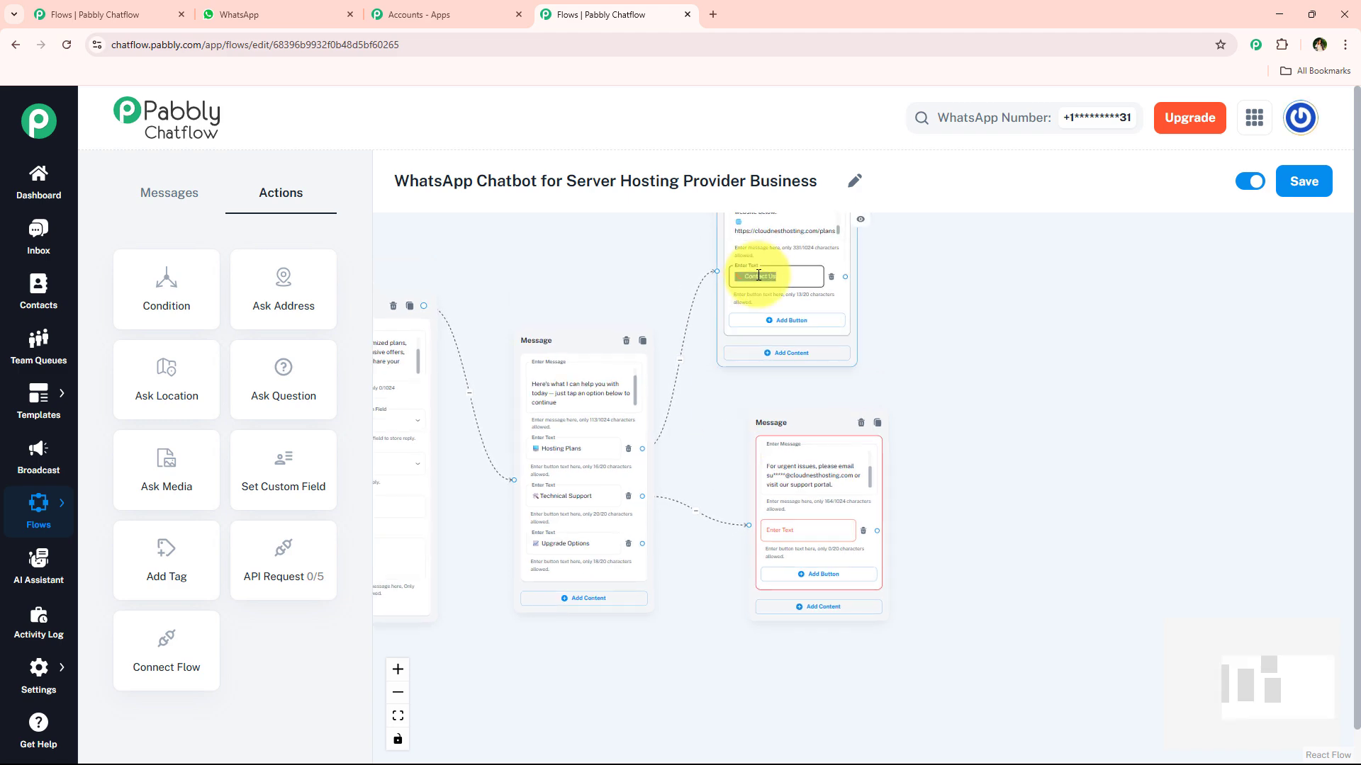
{"action": "type", "text": "📞 Contact Us"}
{"action": "left_click_drag", "start_coordinate": [813, 431], "coordinate": [939, 343]}
{"action": "scroll", "coordinate": [576, 593], "scroll_direction": "up", "scroll_amount": 4}
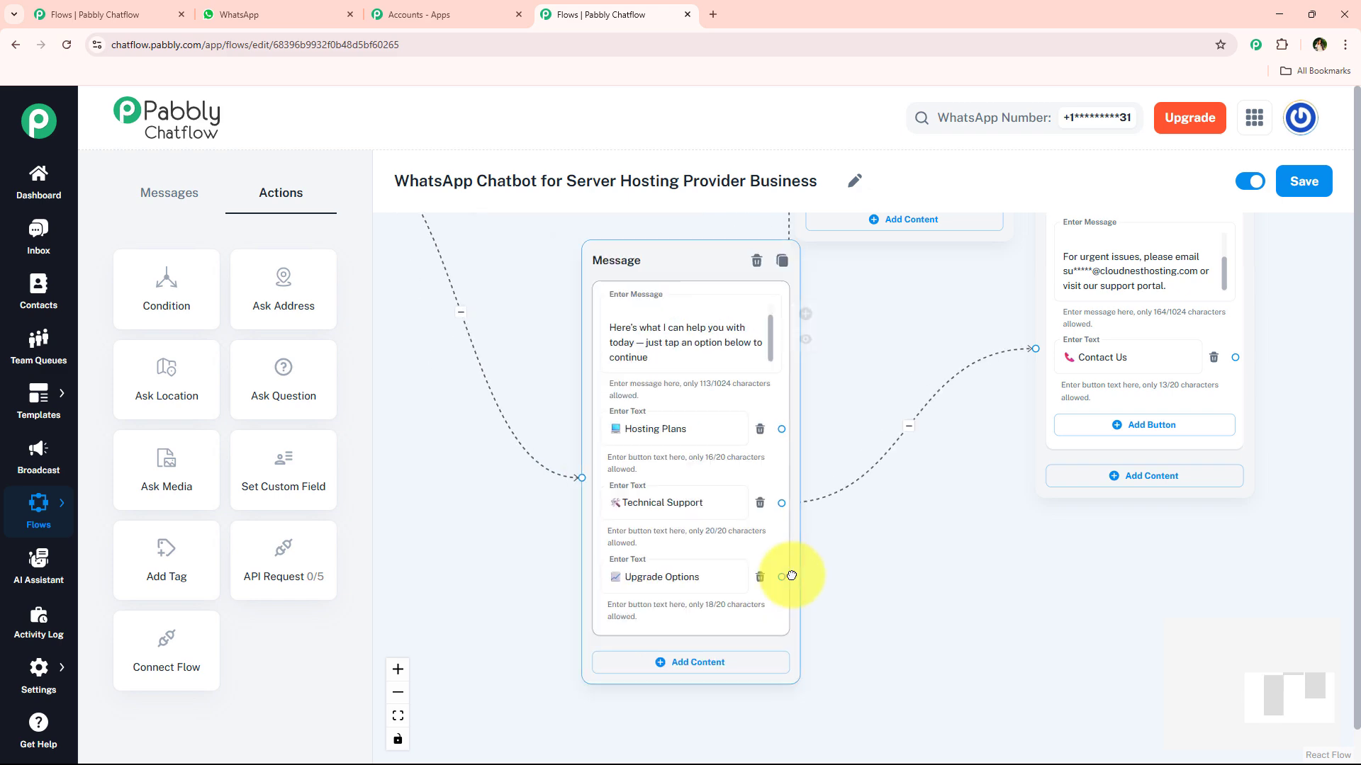
Step: Create the Upgrade Options reply with the upgrade-page text and a 📞 Contact Us button
{"action": "left_click_drag", "start_coordinate": [671, 503], "coordinate": [825, 668]}
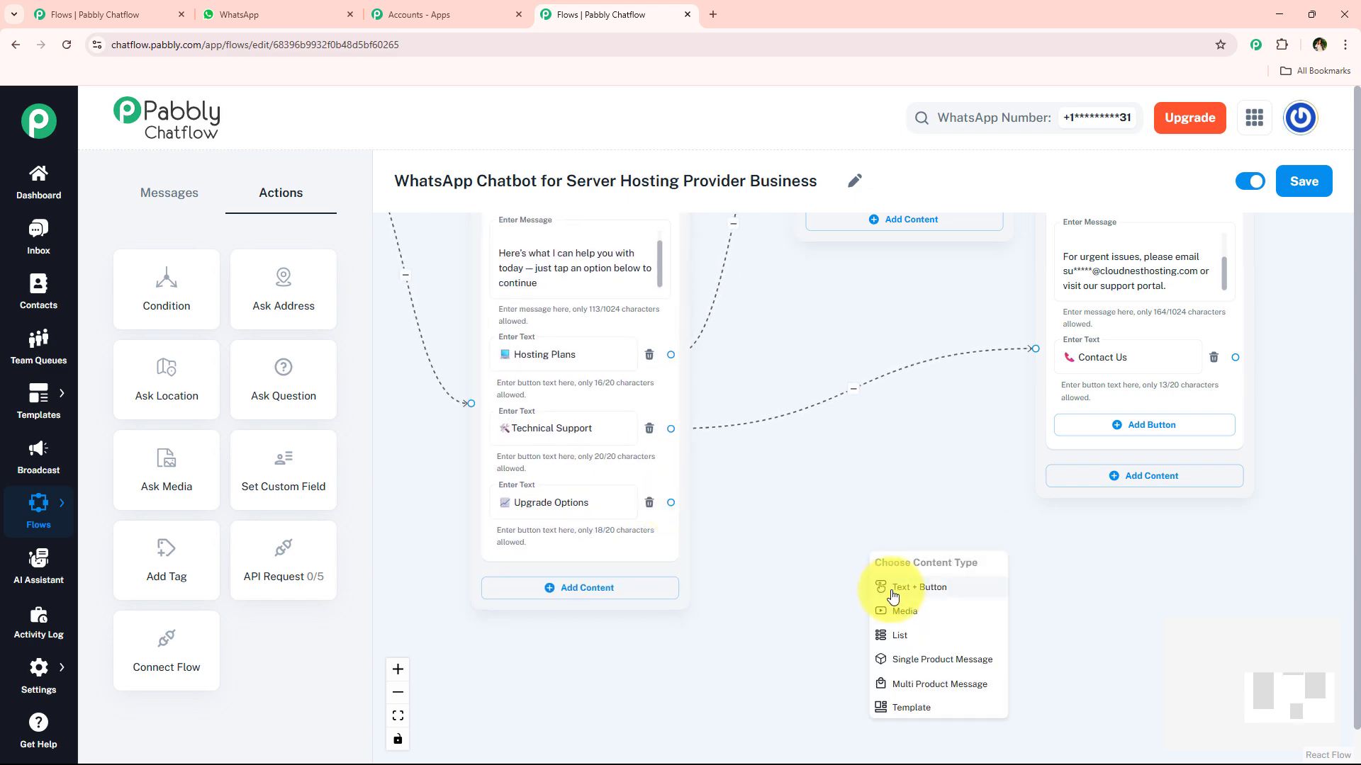
{"action": "left_click", "coordinate": [850, 675]}
{"action": "left_click", "coordinate": [318, 10]}
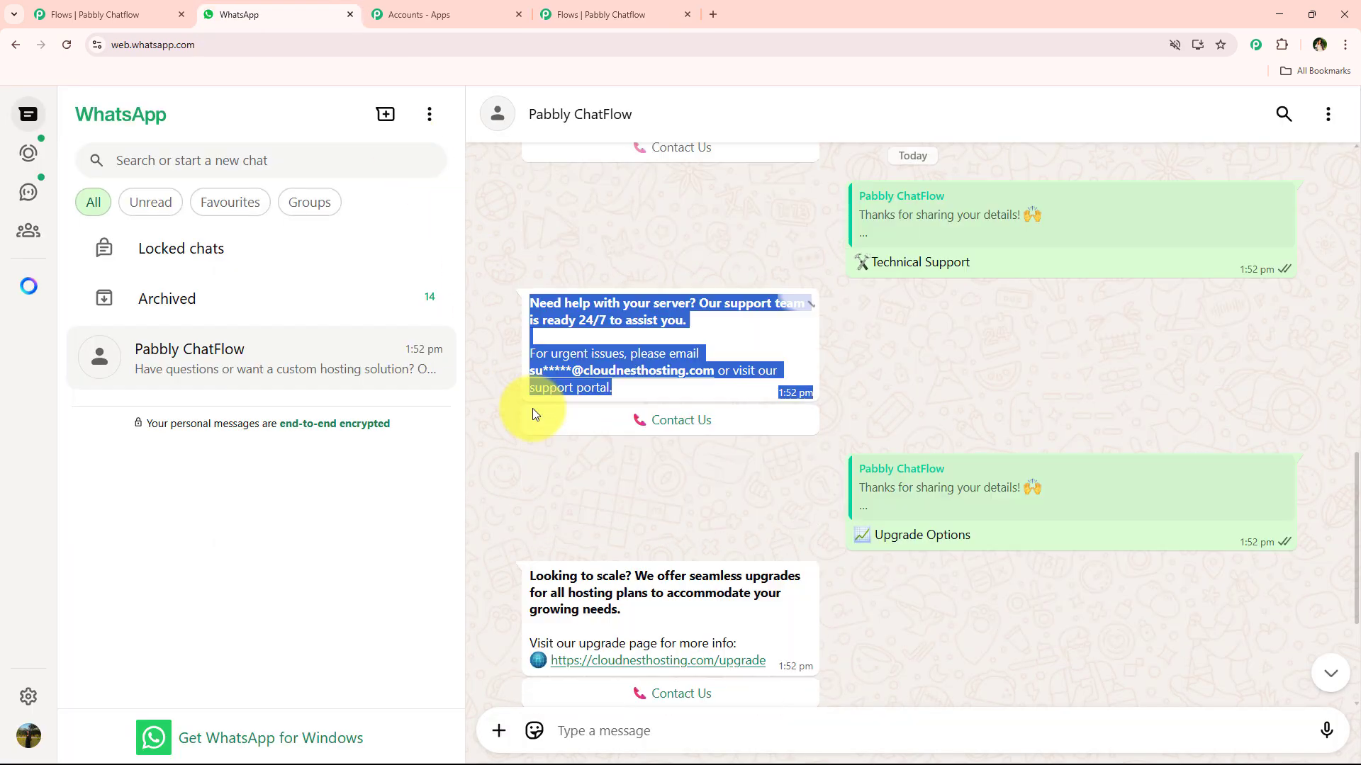
{"action": "scroll", "coordinate": [532, 409], "scroll_direction": "down", "scroll_amount": 3}
{"action": "left_click_drag", "start_coordinate": [531, 327], "coordinate": [773, 407]}
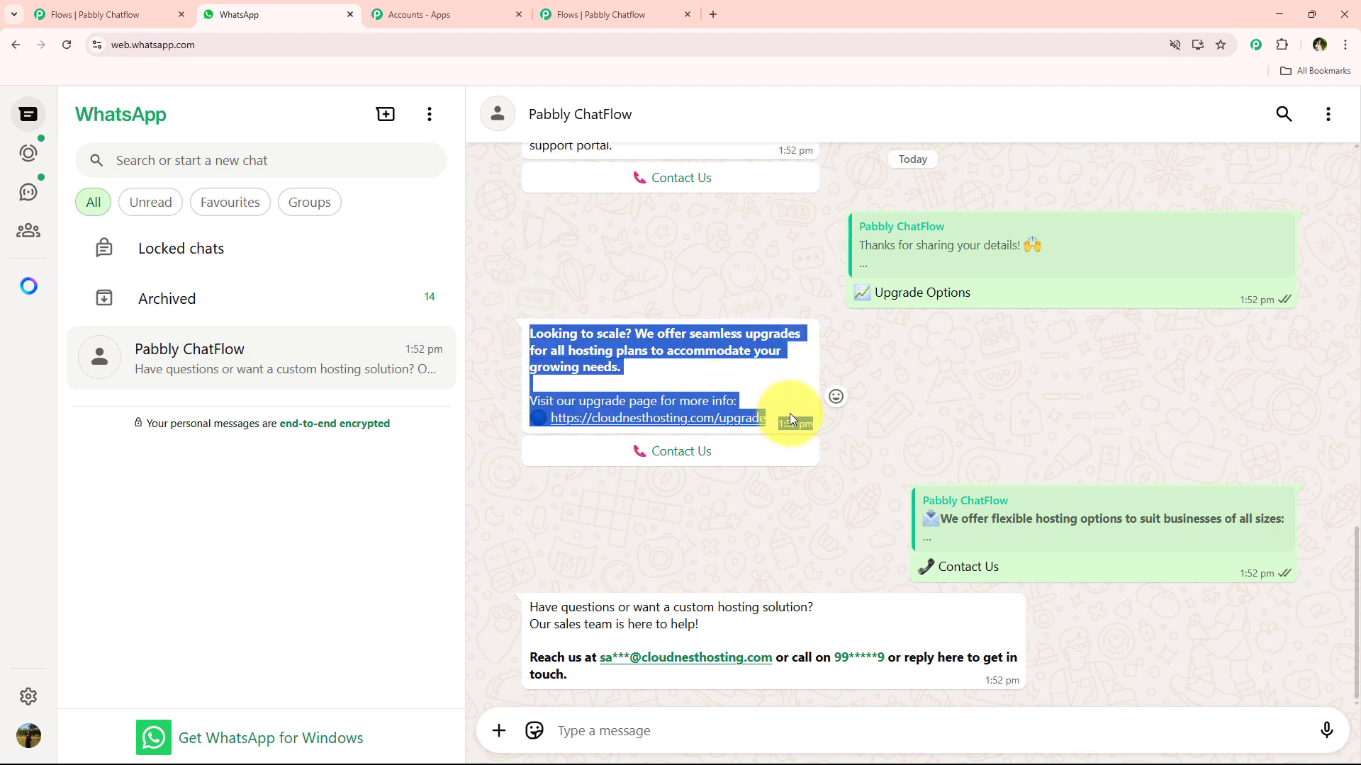
{"action": "left_click", "coordinate": [601, 15]}
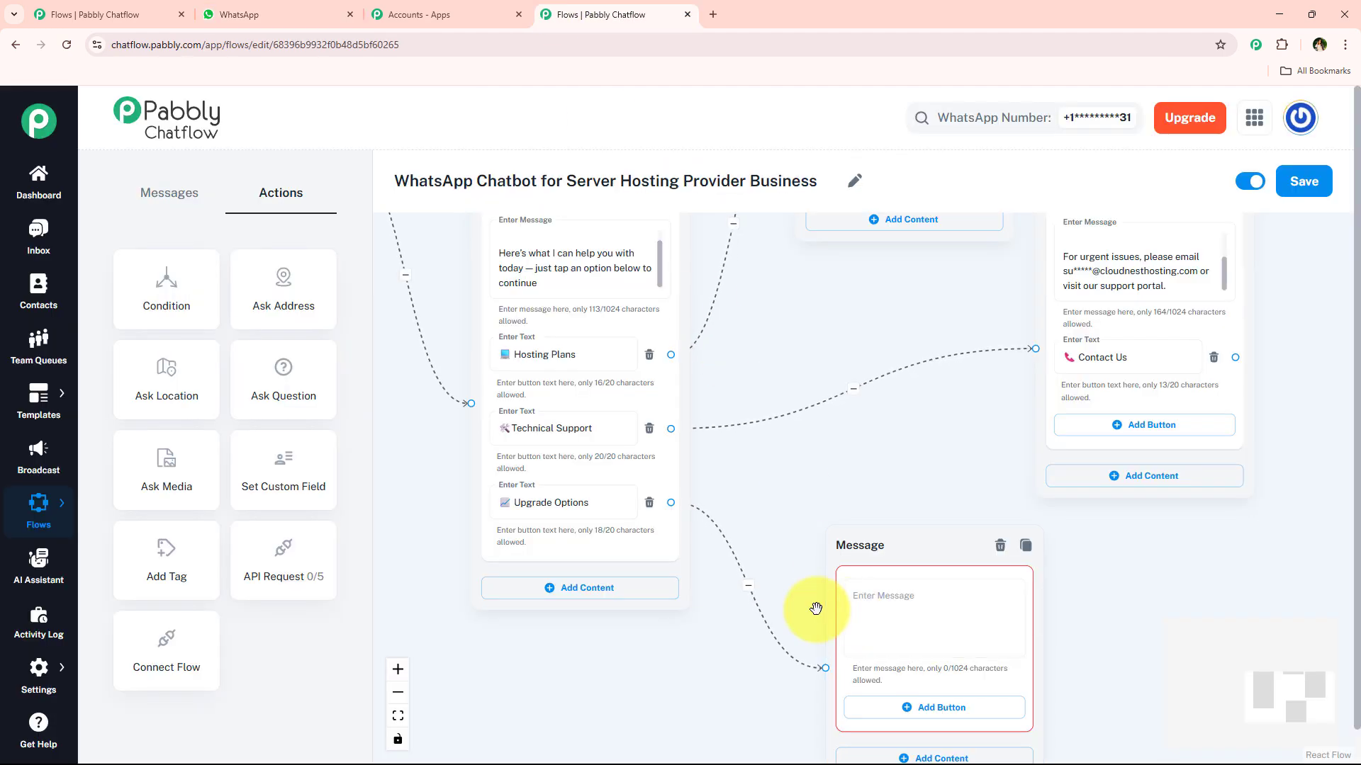
{"action": "left_click", "coordinate": [900, 622]}
{"action": "key", "text": "ctrl+v"}
{"action": "scroll", "coordinate": [911, 517], "scroll_direction": "down", "scroll_amount": 2}
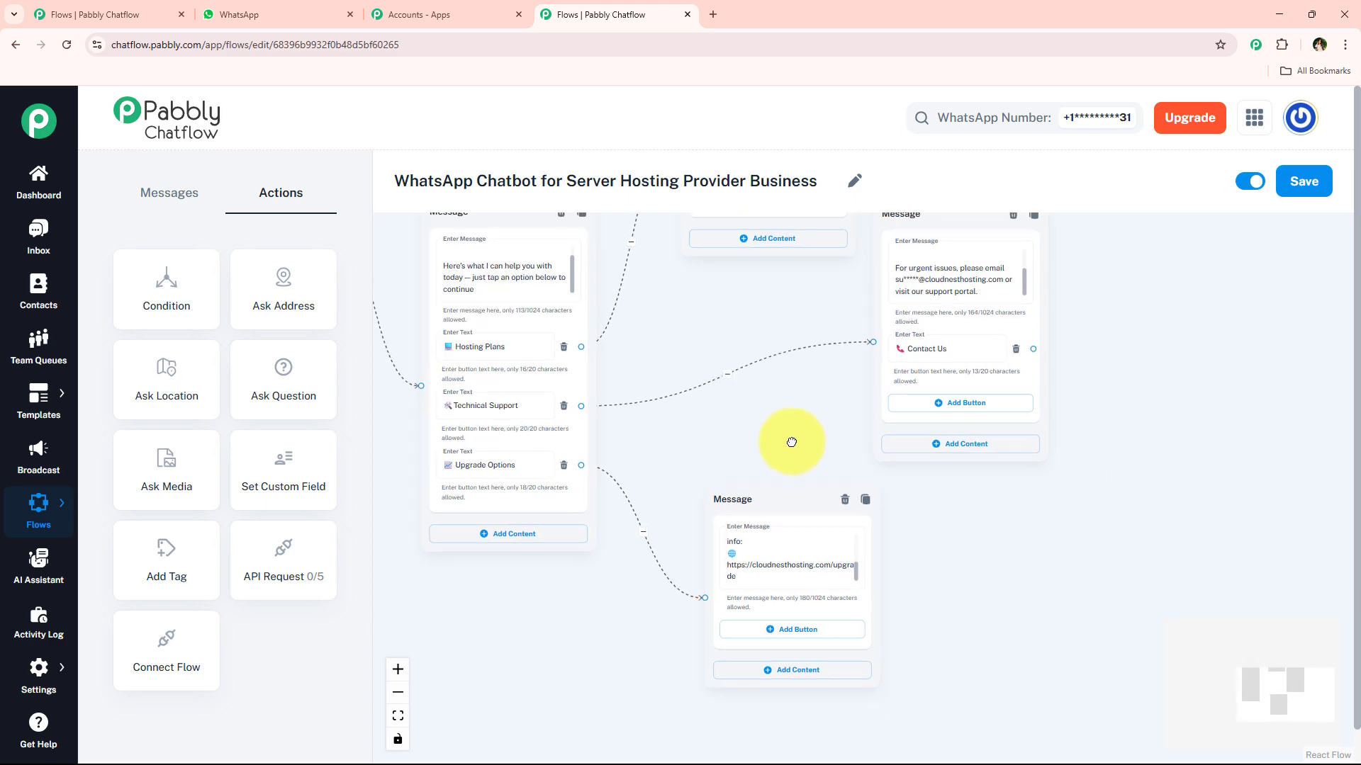
{"action": "left_click", "coordinate": [965, 343]}
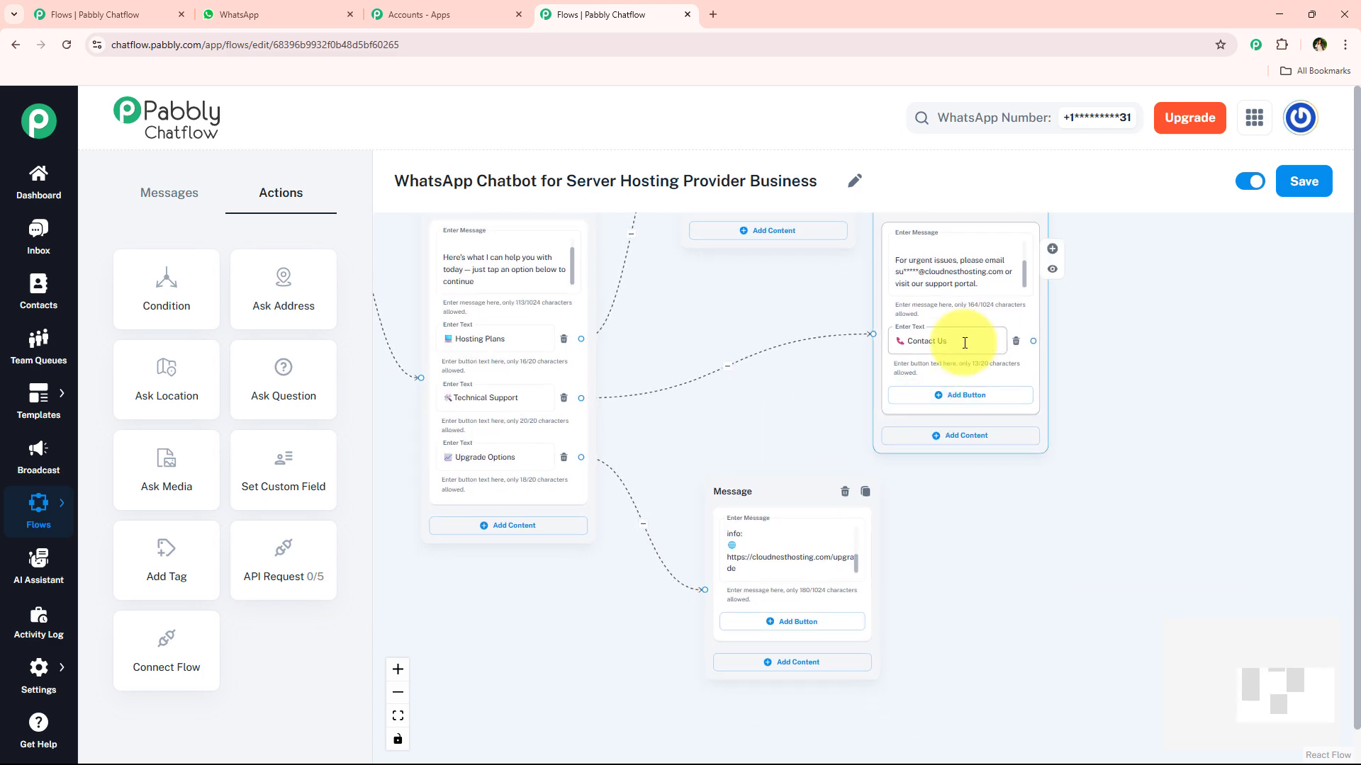
{"action": "left_click", "coordinate": [755, 621]}
{"action": "type", "text": "📞 Contact Us"}
{"action": "scroll", "coordinate": [760, 615], "scroll_direction": "down", "scroll_amount": 2}
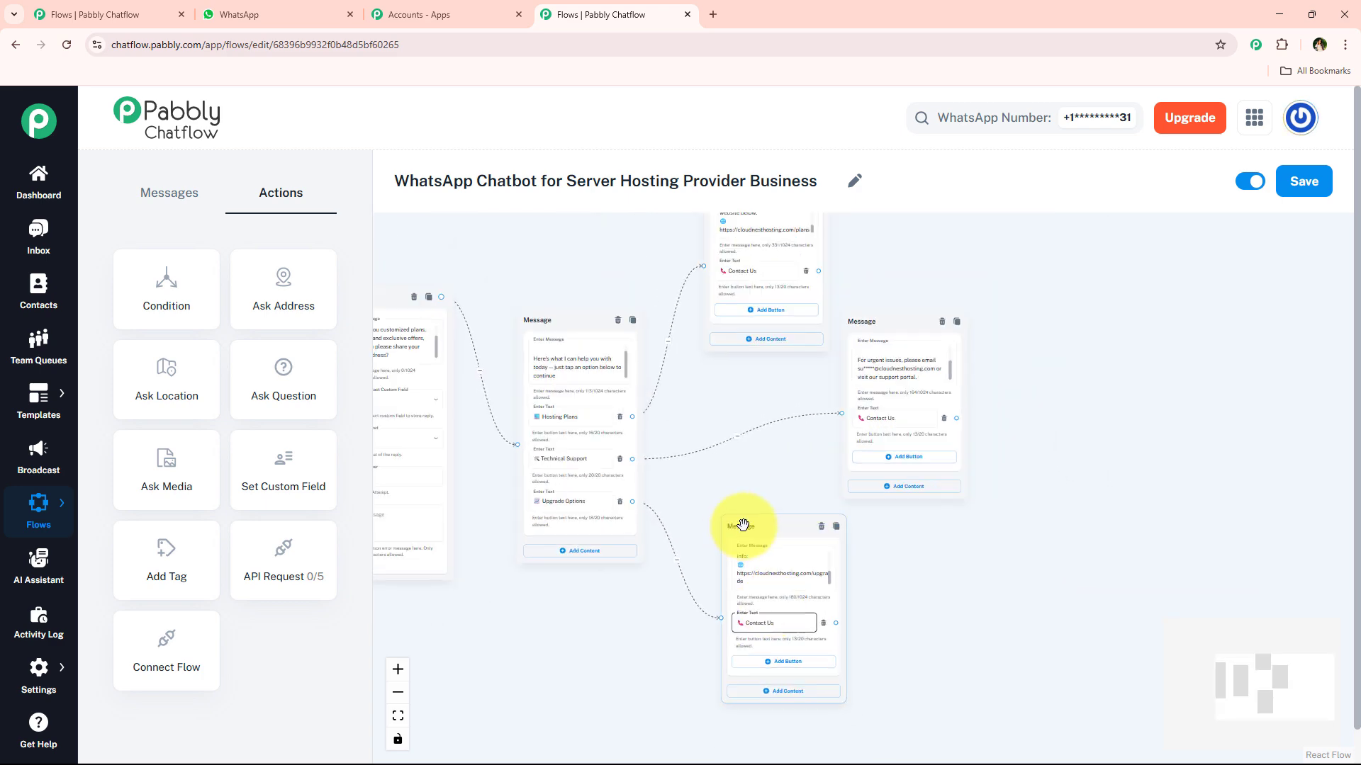
{"action": "left_click", "coordinate": [756, 461]}
{"action": "left_click_drag", "start_coordinate": [808, 461], "coordinate": [759, 460]}
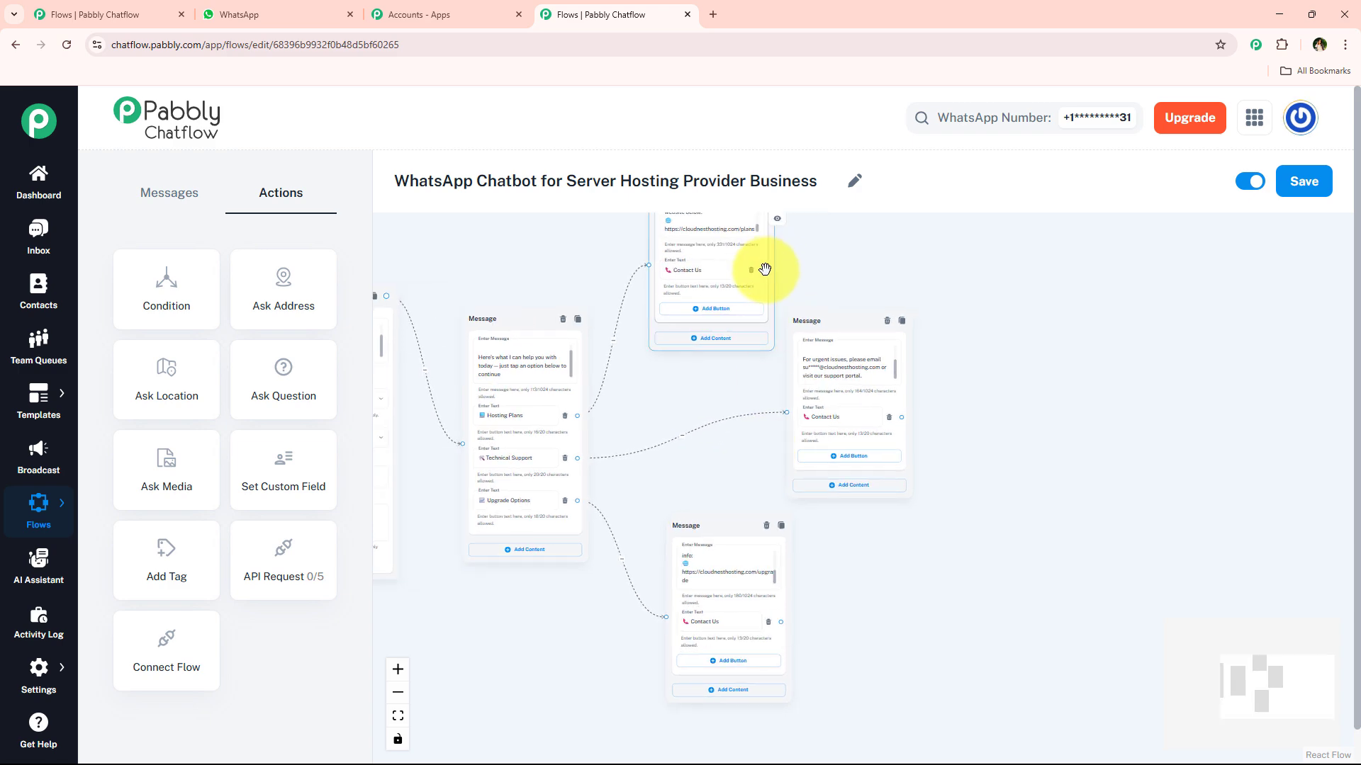
{"action": "left_click_drag", "start_coordinate": [765, 268], "coordinate": [1030, 411]}
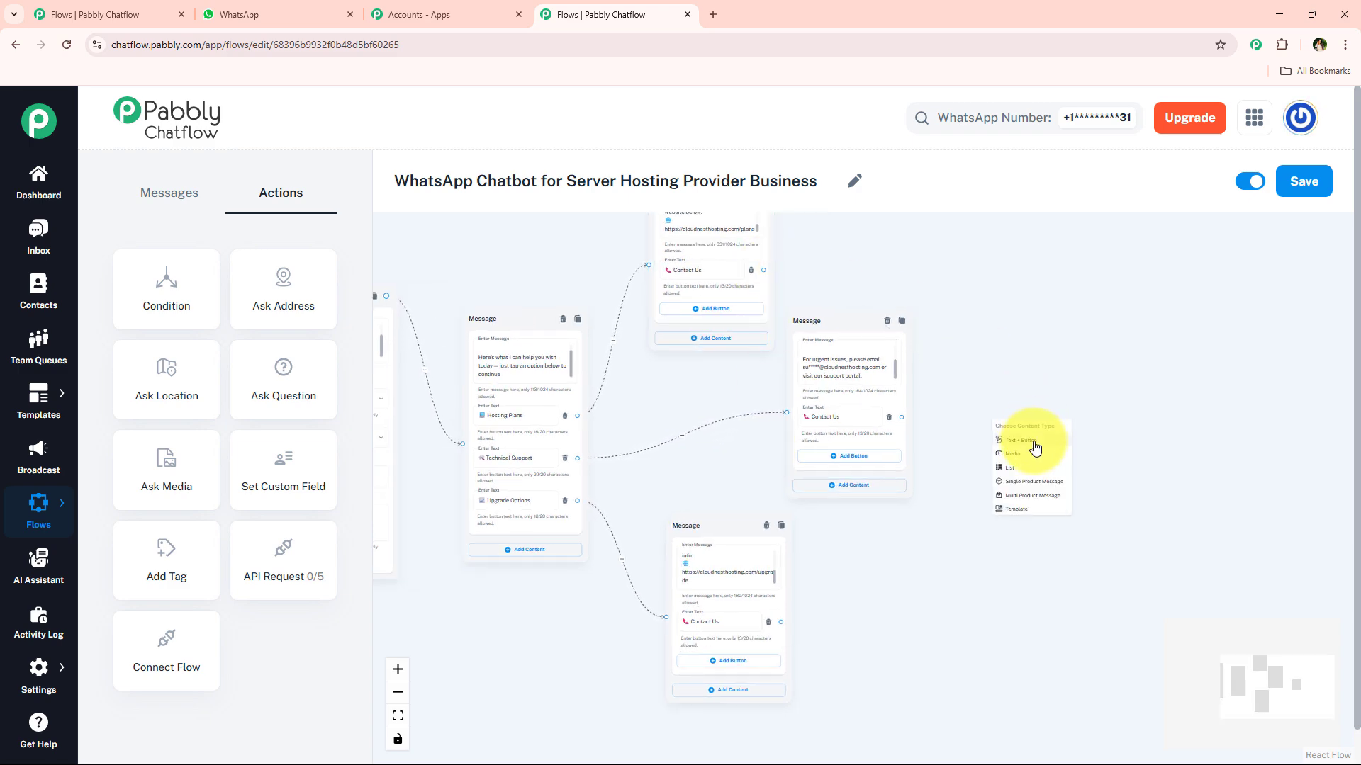
Step: Create a Contact Us reply message holding the copied sales team contact text
{"action": "left_click", "coordinate": [1035, 445]}
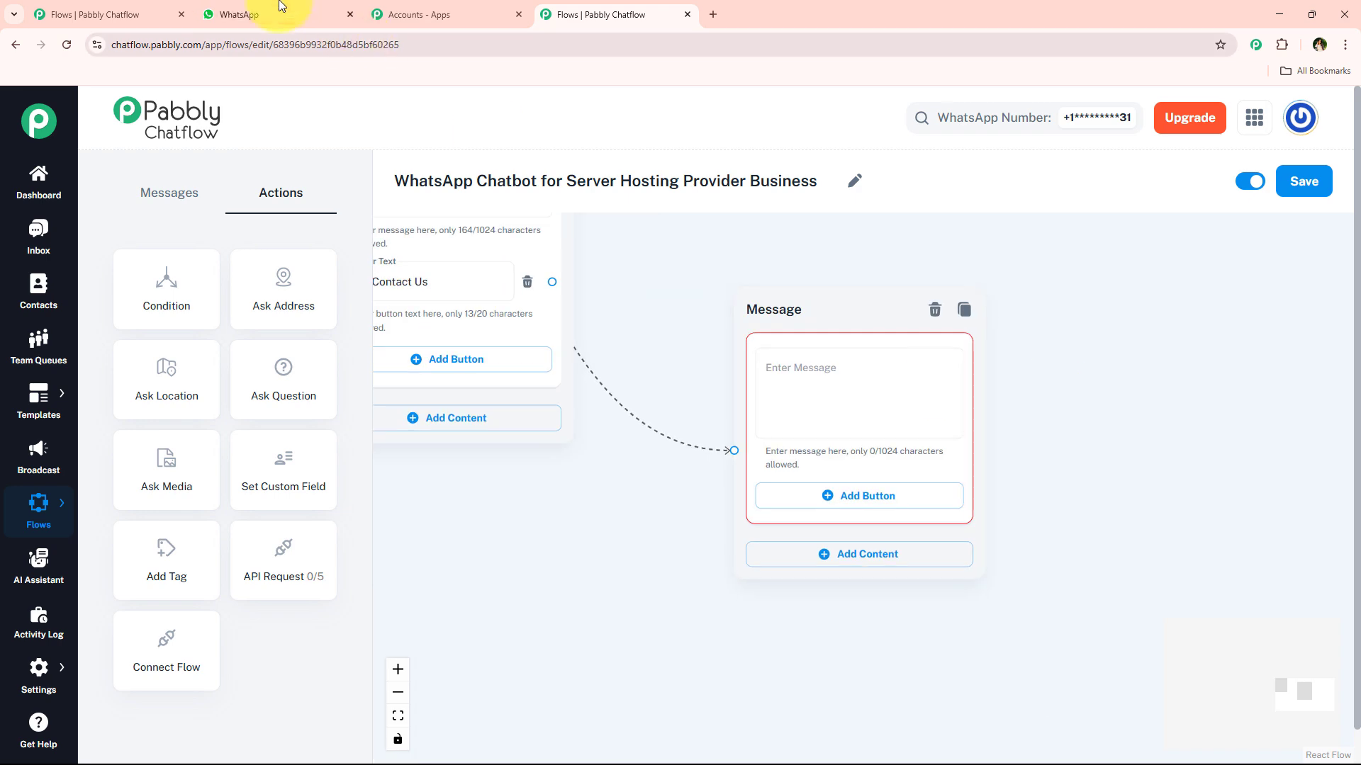
{"action": "left_click", "coordinate": [281, 8]}
{"action": "left_click_drag", "start_coordinate": [529, 607], "coordinate": [577, 682]}
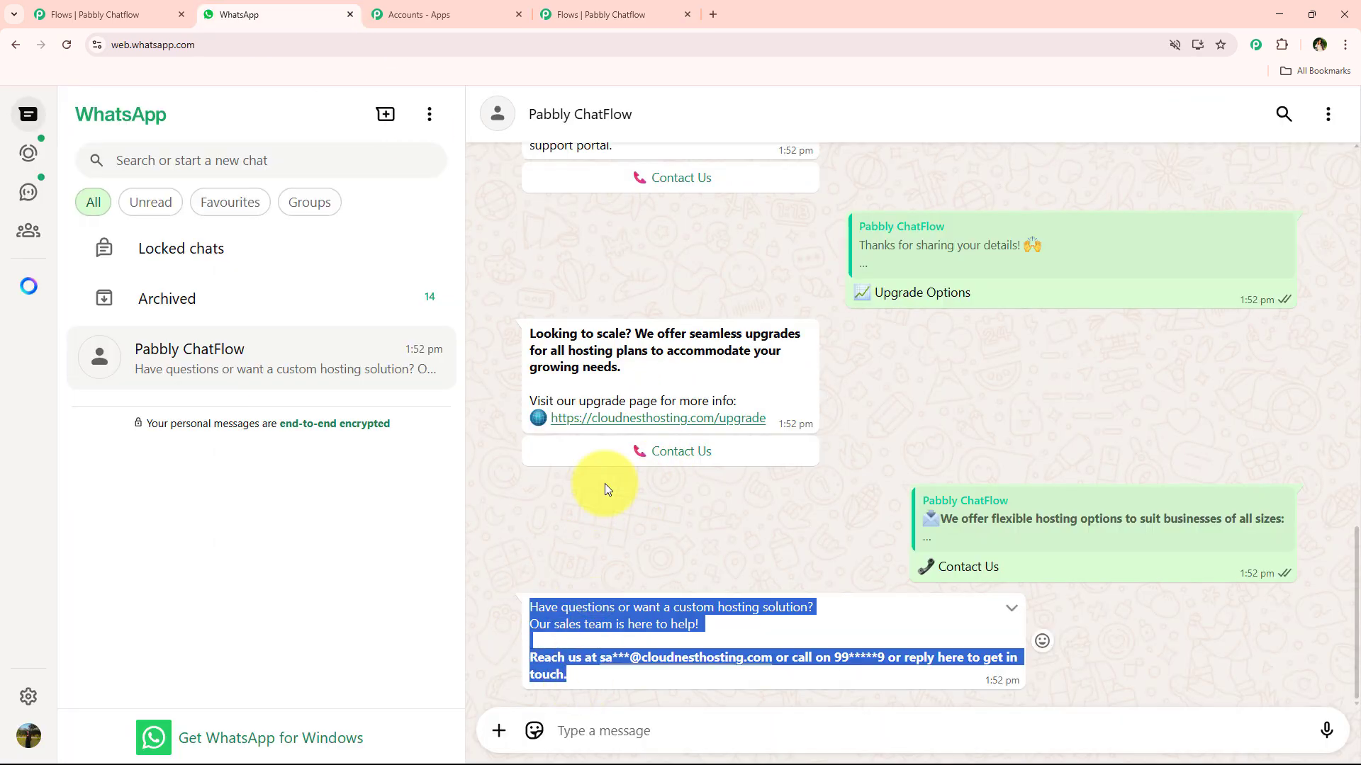
{"action": "left_click", "coordinate": [595, 14]}
Step: Link the other two Contact Us buttons to that shared reply and tidy the node layout
{"action": "mouse_move", "coordinate": [654, 334]}
{"action": "left_mouse_down"}
{"action": "mouse_move", "coordinate": [632, 349]}
{"action": "mouse_move", "coordinate": [741, 442]}
{"action": "left_mouse_up"}
{"action": "left_click", "coordinate": [565, 542]}
{"action": "left_click_drag", "start_coordinate": [511, 511], "coordinate": [632, 505]}
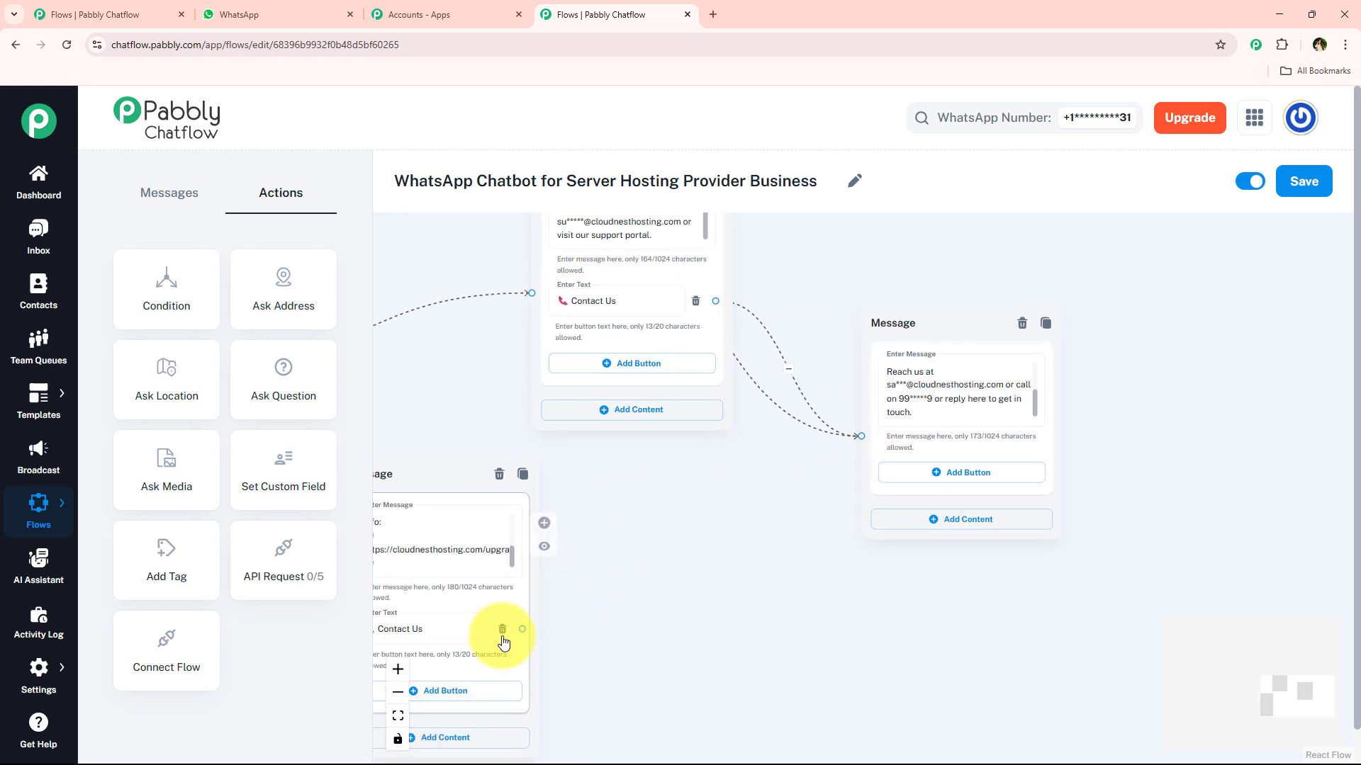
{"action": "left_click_drag", "start_coordinate": [523, 629], "coordinate": [859, 446]}
{"action": "scroll", "coordinate": [777, 486], "scroll_direction": "down", "scroll_amount": 1}
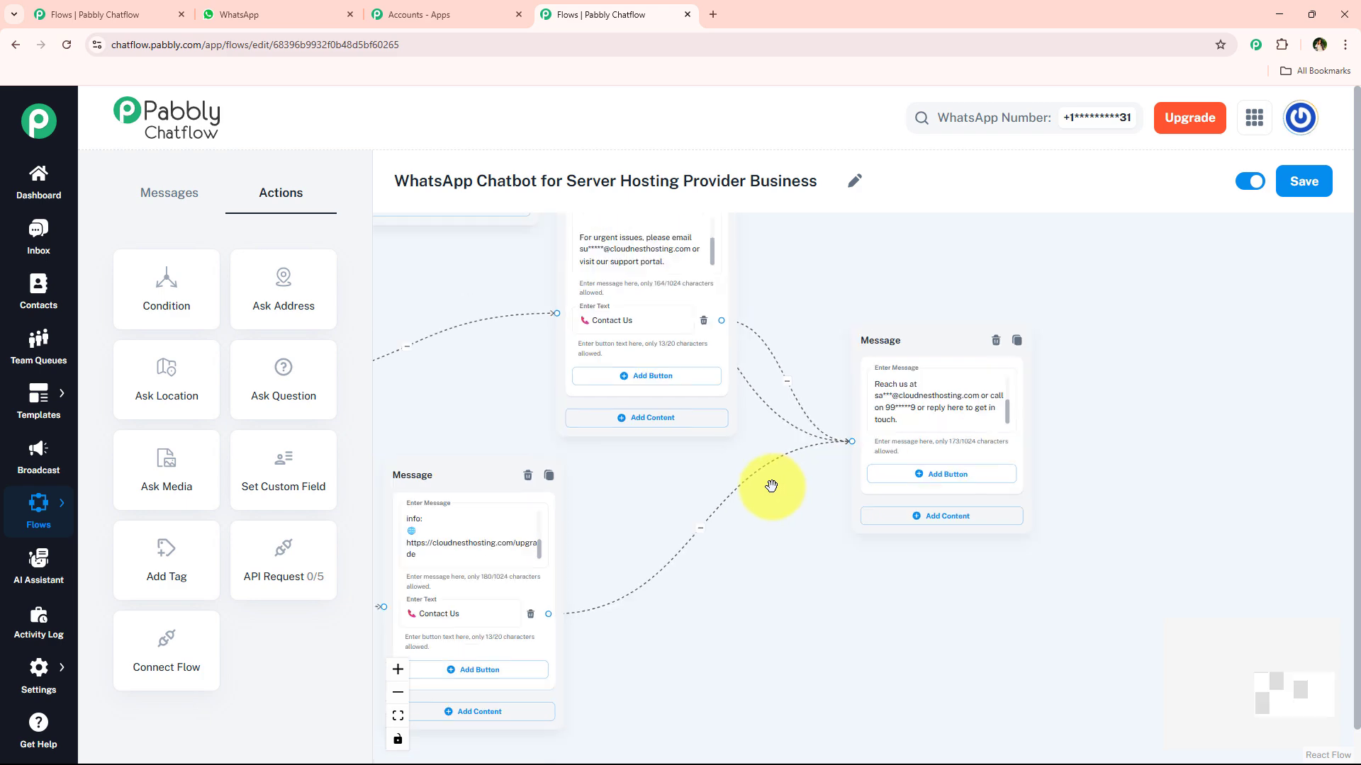
{"action": "left_click_drag", "start_coordinate": [926, 360], "coordinate": [879, 421]}
{"action": "scroll", "coordinate": [644, 483], "scroll_direction": "down", "scroll_amount": 5}
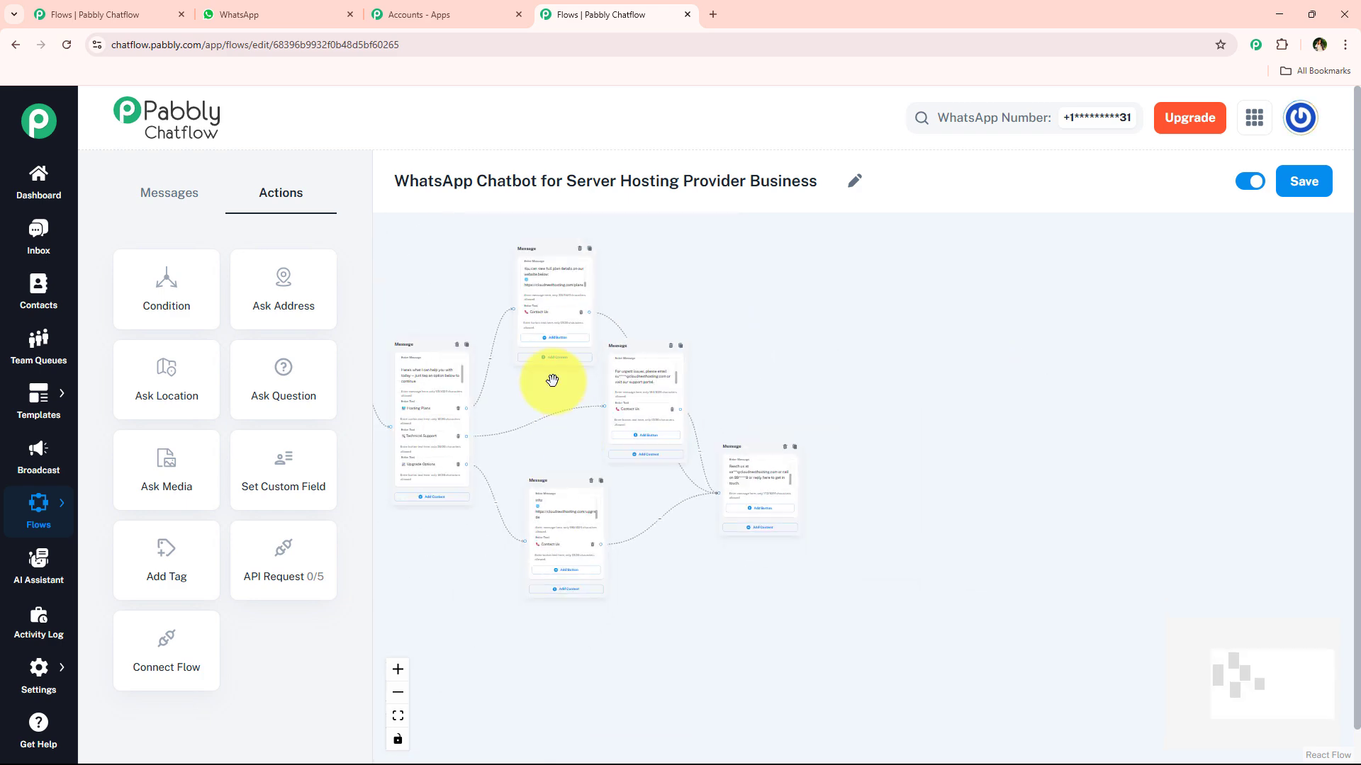
{"action": "left_click_drag", "start_coordinate": [557, 384], "coordinate": [745, 407]}
{"action": "mouse_move", "coordinate": [668, 535]}
{"action": "left_mouse_down"}
{"action": "mouse_move", "coordinate": [693, 538]}
{"action": "mouse_move", "coordinate": [660, 532]}
{"action": "left_mouse_up"}
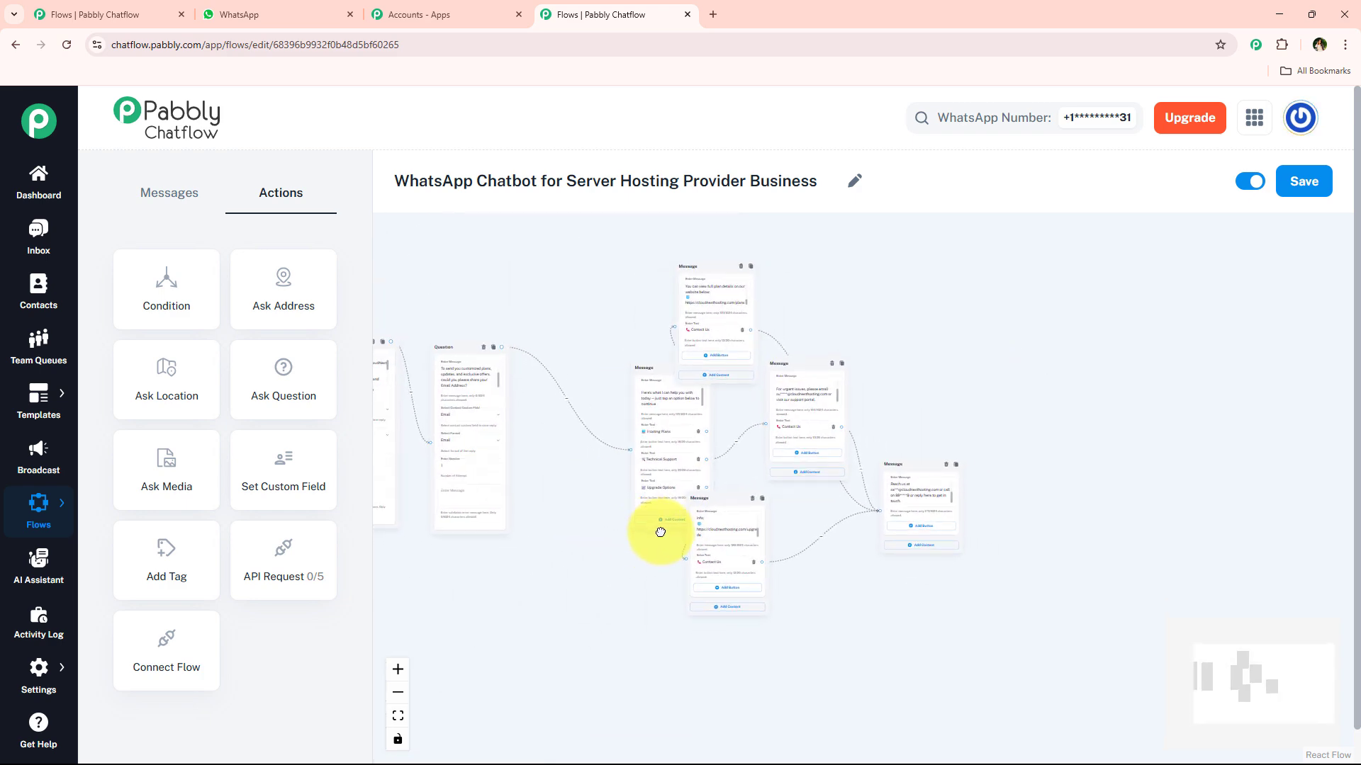
{"action": "left_click_drag", "start_coordinate": [647, 358], "coordinate": [573, 350]}
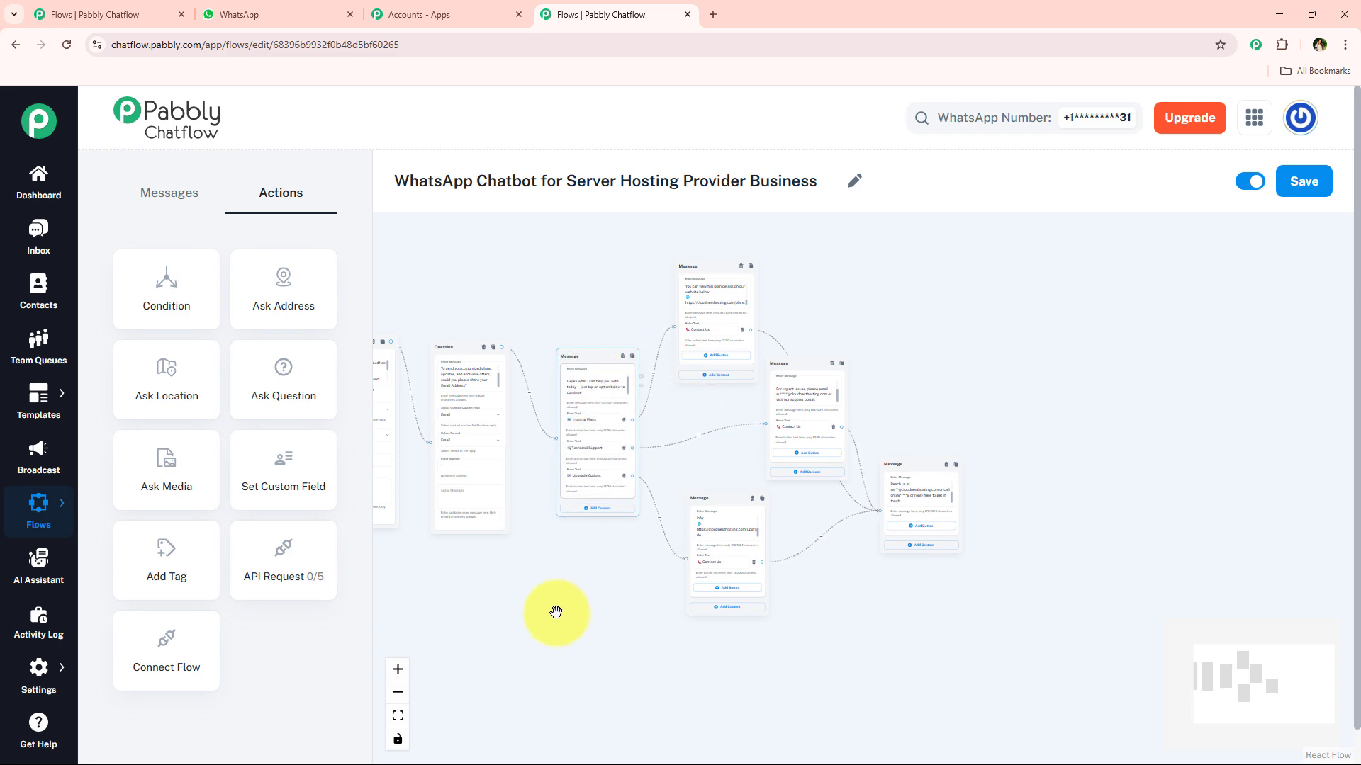
{"action": "left_click_drag", "start_coordinate": [555, 608], "coordinate": [837, 636]}
{"action": "scroll", "coordinate": [738, 616], "scroll_direction": "up", "scroll_amount": 3}
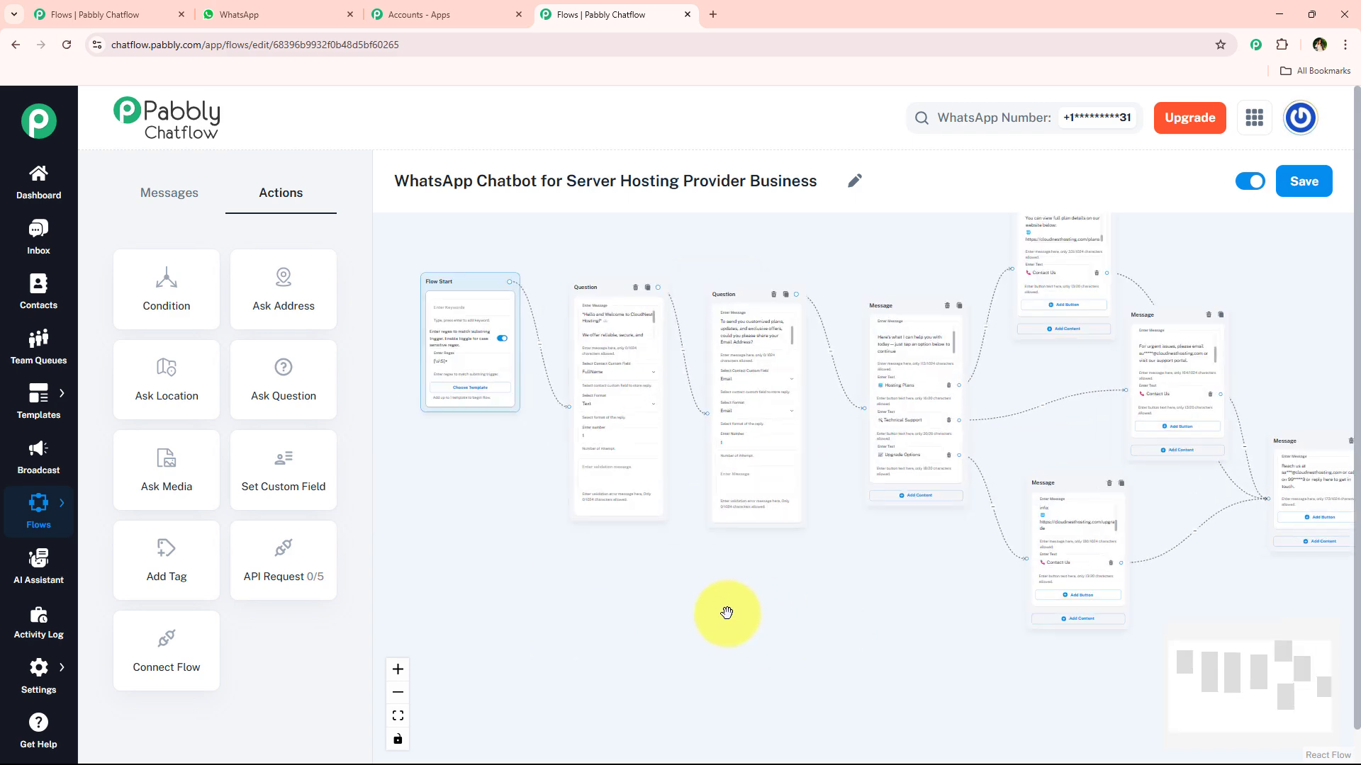
Step: Save the server hosting flow and close the 'Flow updated successfully' notice
{"action": "scroll", "coordinate": [726, 613], "scroll_direction": "down", "scroll_amount": 1}
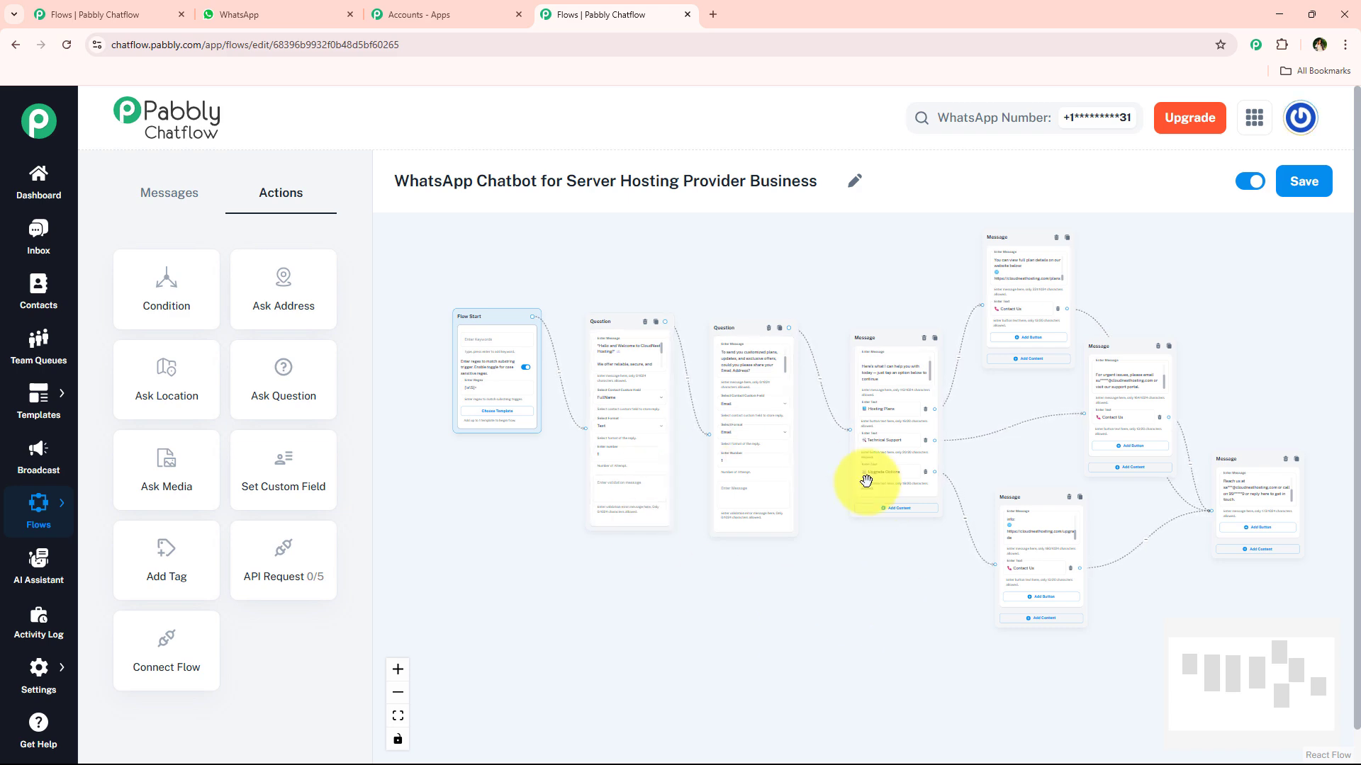
{"action": "left_click", "coordinate": [1284, 188]}
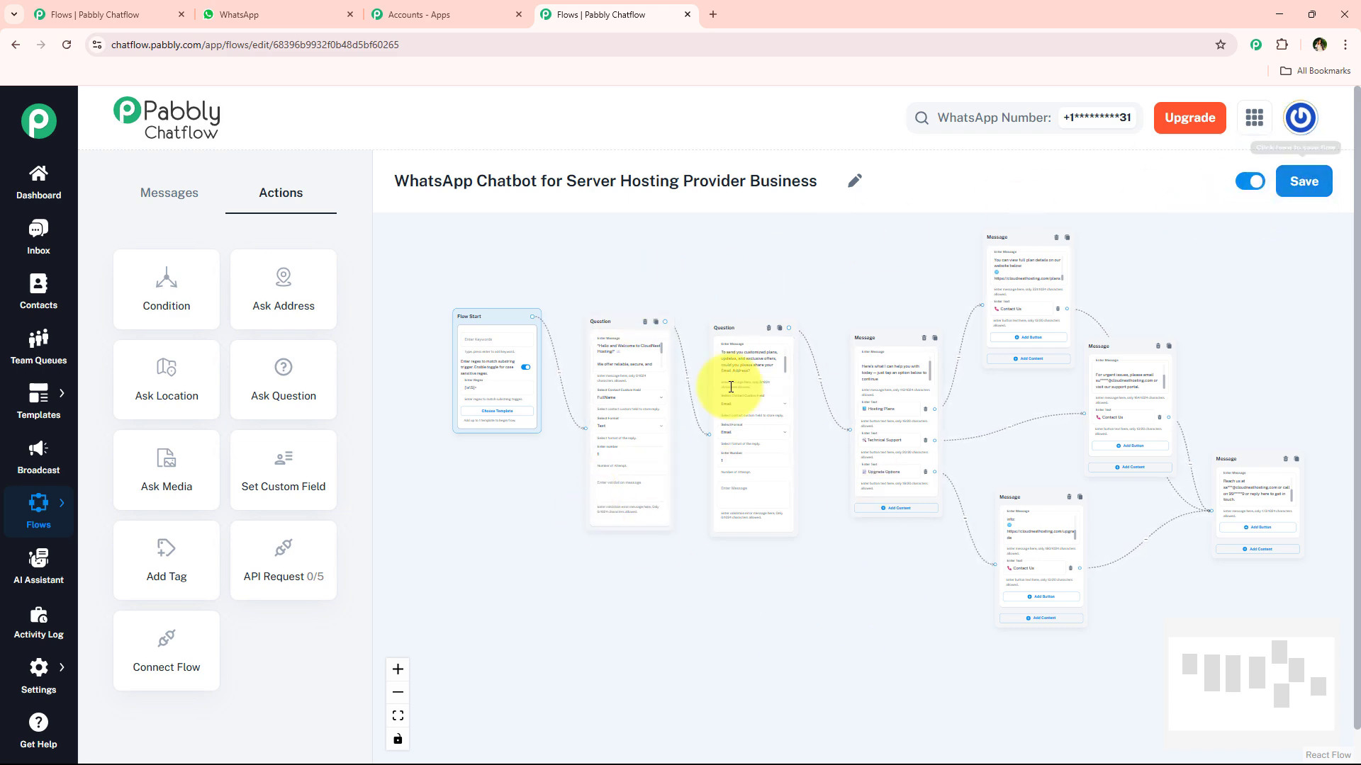
{"action": "scroll", "coordinate": [556, 477], "scroll_direction": "up", "scroll_amount": 5}
{"action": "left_click_drag", "start_coordinate": [544, 539], "coordinate": [662, 589]}
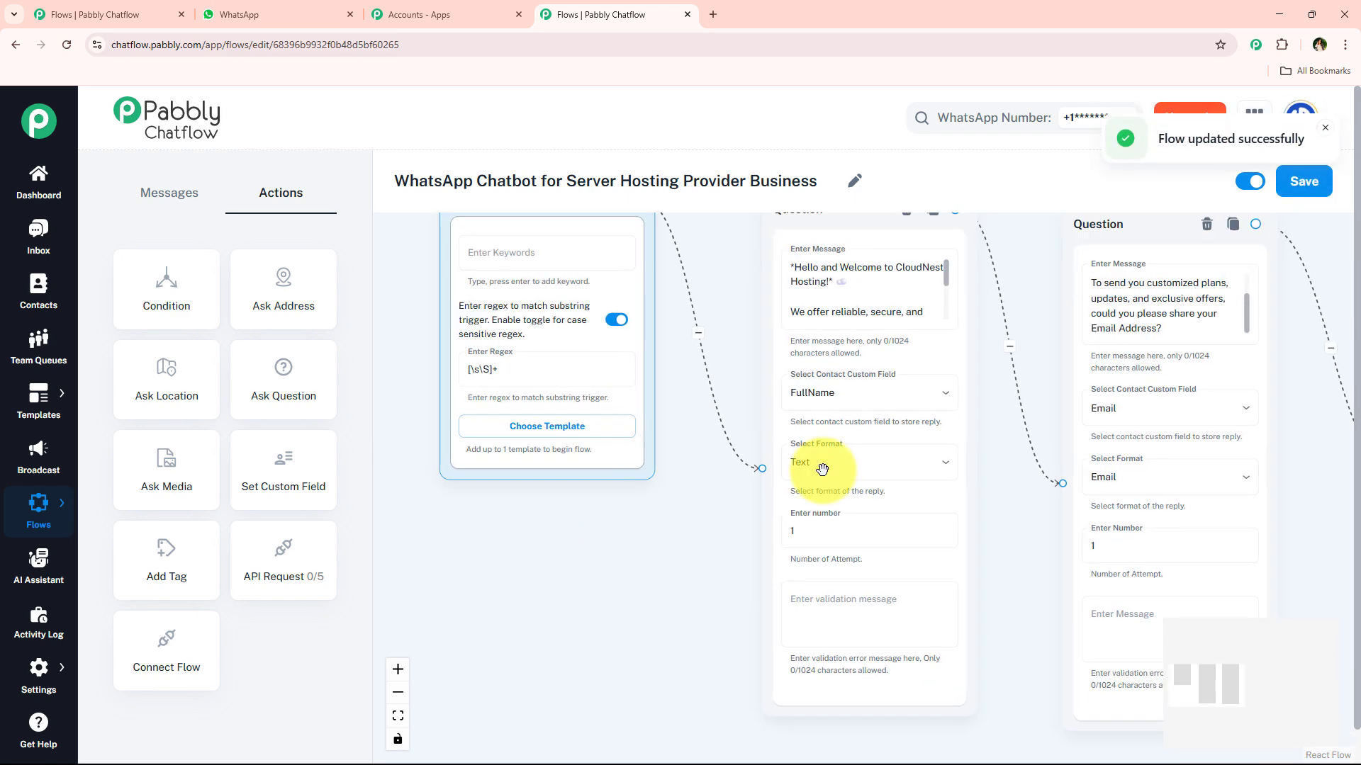
{"action": "left_click_drag", "start_coordinate": [1301, 134], "coordinate": [1304, 134]}
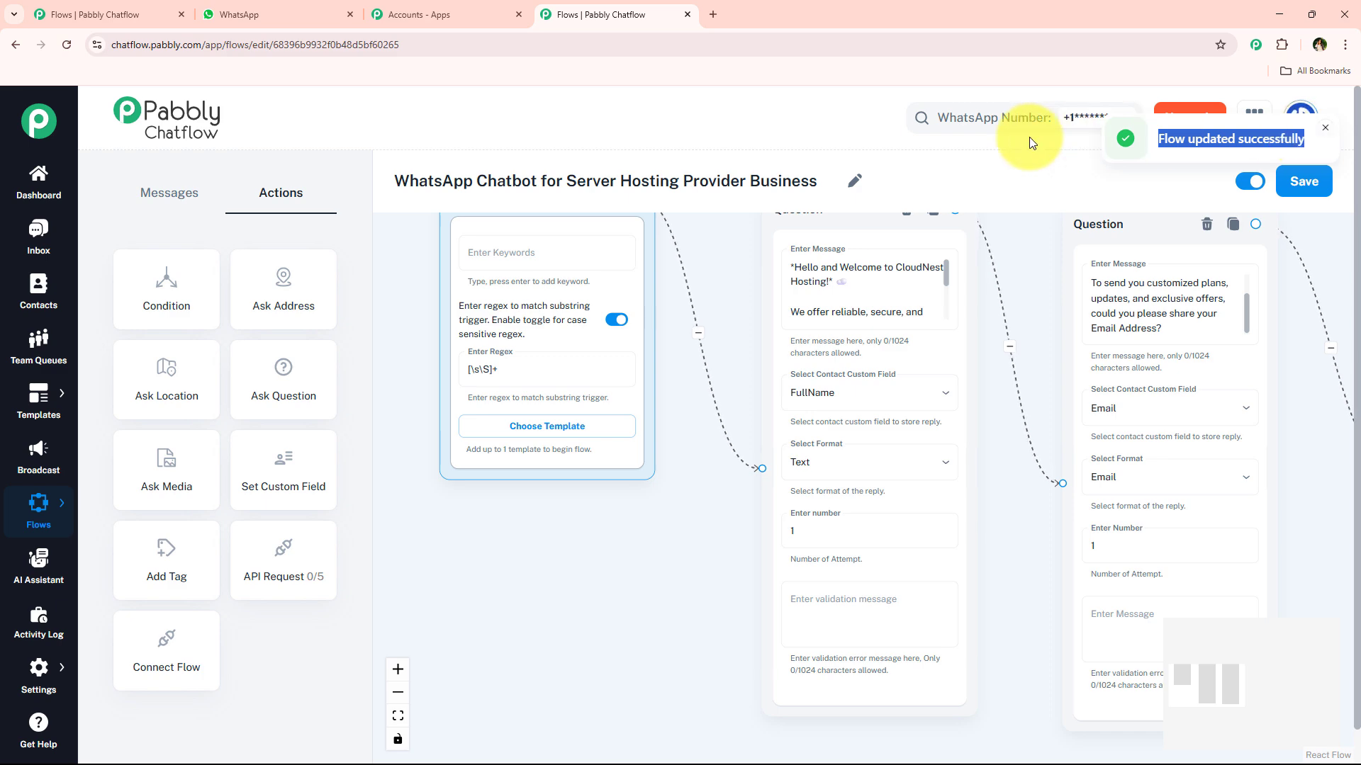
{"action": "scroll", "coordinate": [720, 269], "scroll_direction": "down", "scroll_amount": 3}
{"action": "scroll", "coordinate": [663, 293], "scroll_direction": "up", "scroll_amount": 5}
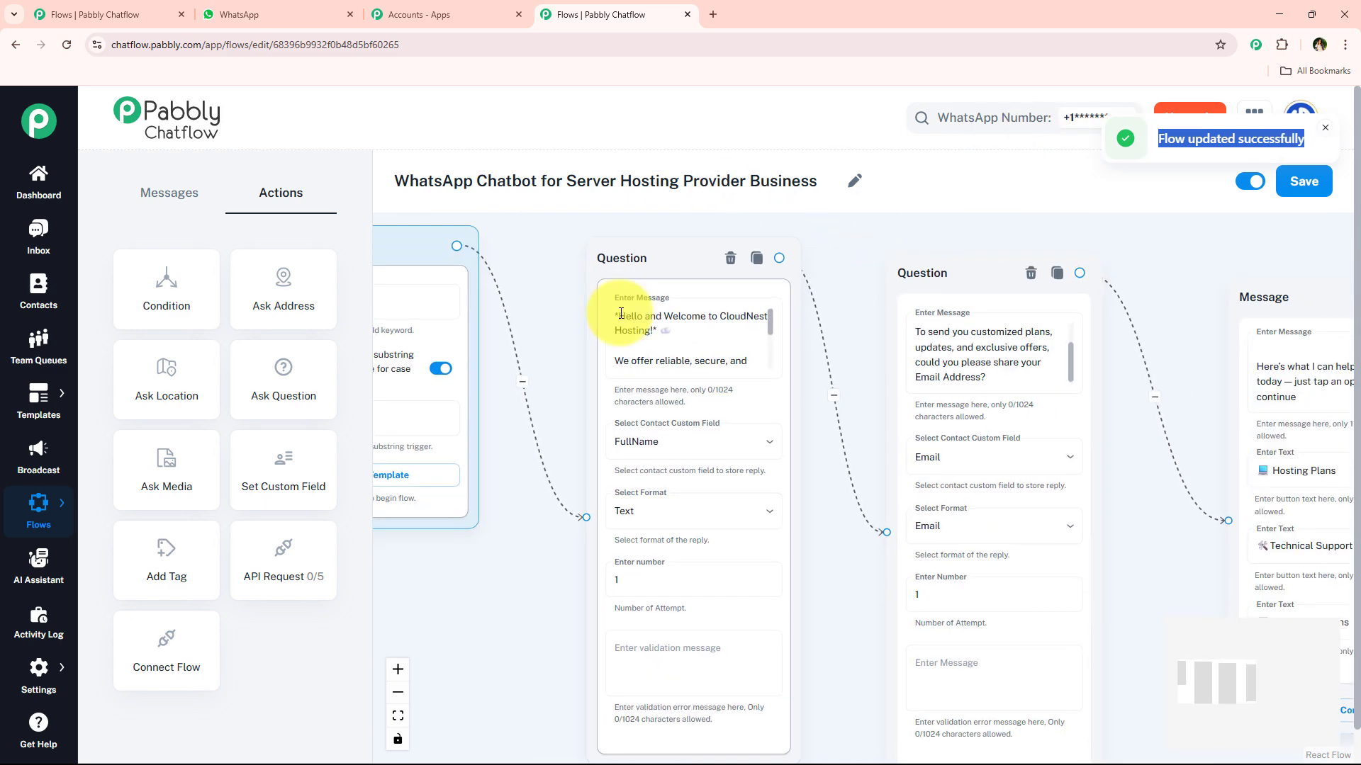
{"action": "left_click", "coordinate": [1322, 132]}
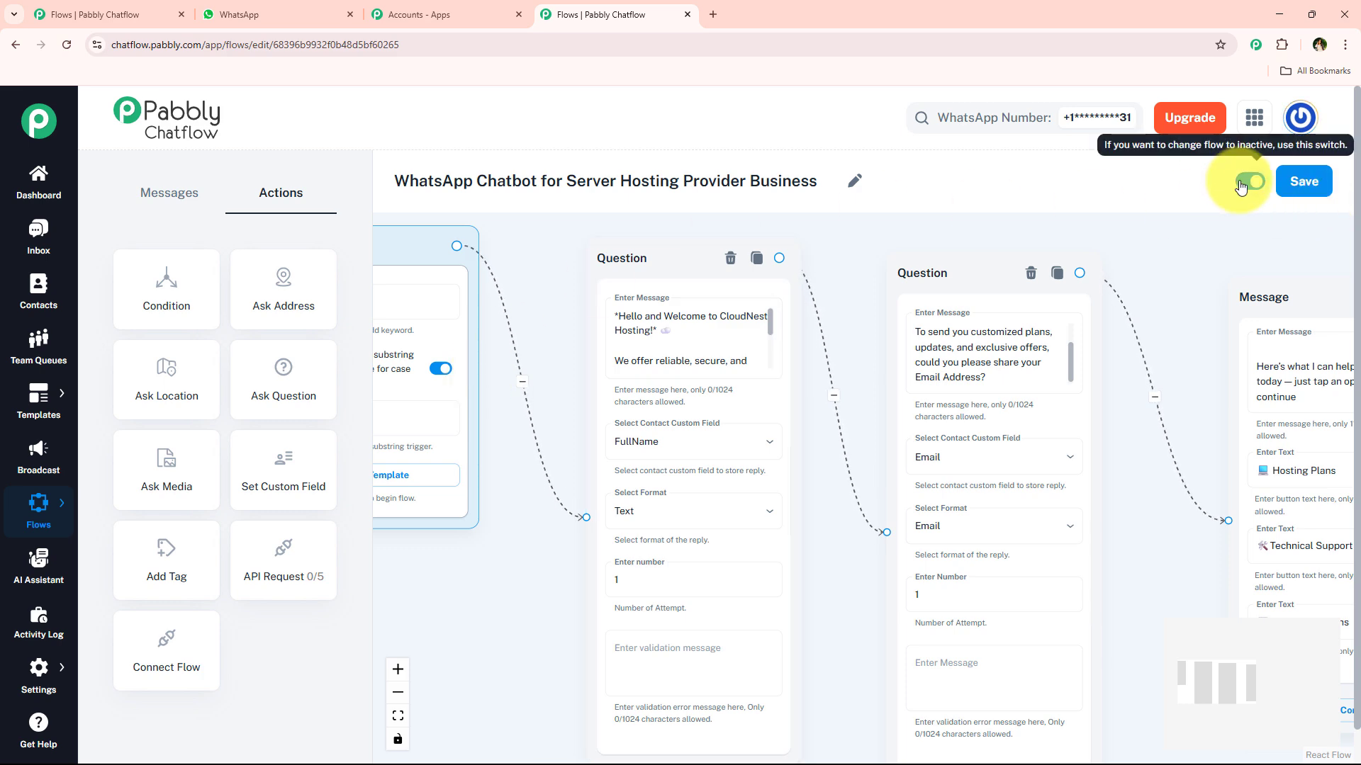
Step: Clear the WhatsApp test chat and send Hello to get the CloudNest Hosting full-name prompt
{"action": "left_click", "coordinate": [277, 8]}
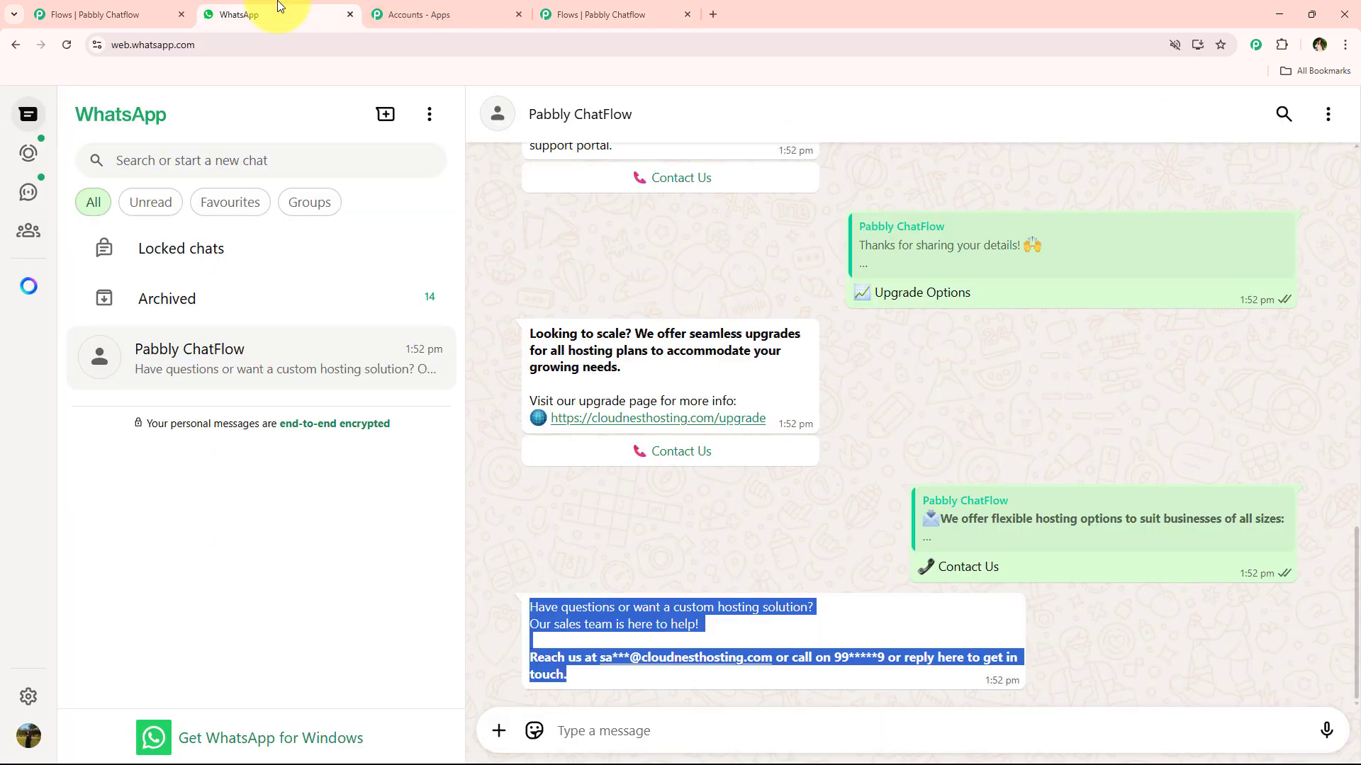
{"action": "left_click", "coordinate": [612, 19]}
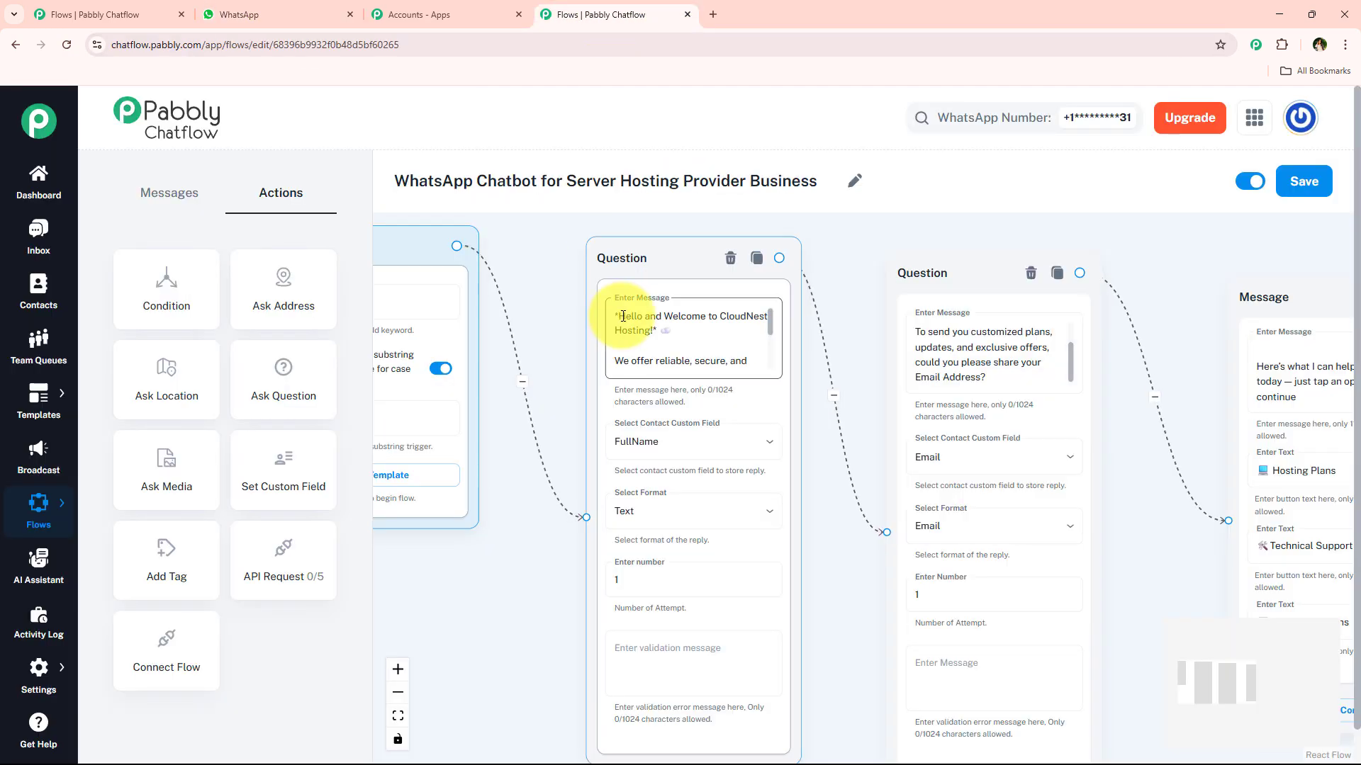
{"action": "left_click", "coordinate": [310, 6]}
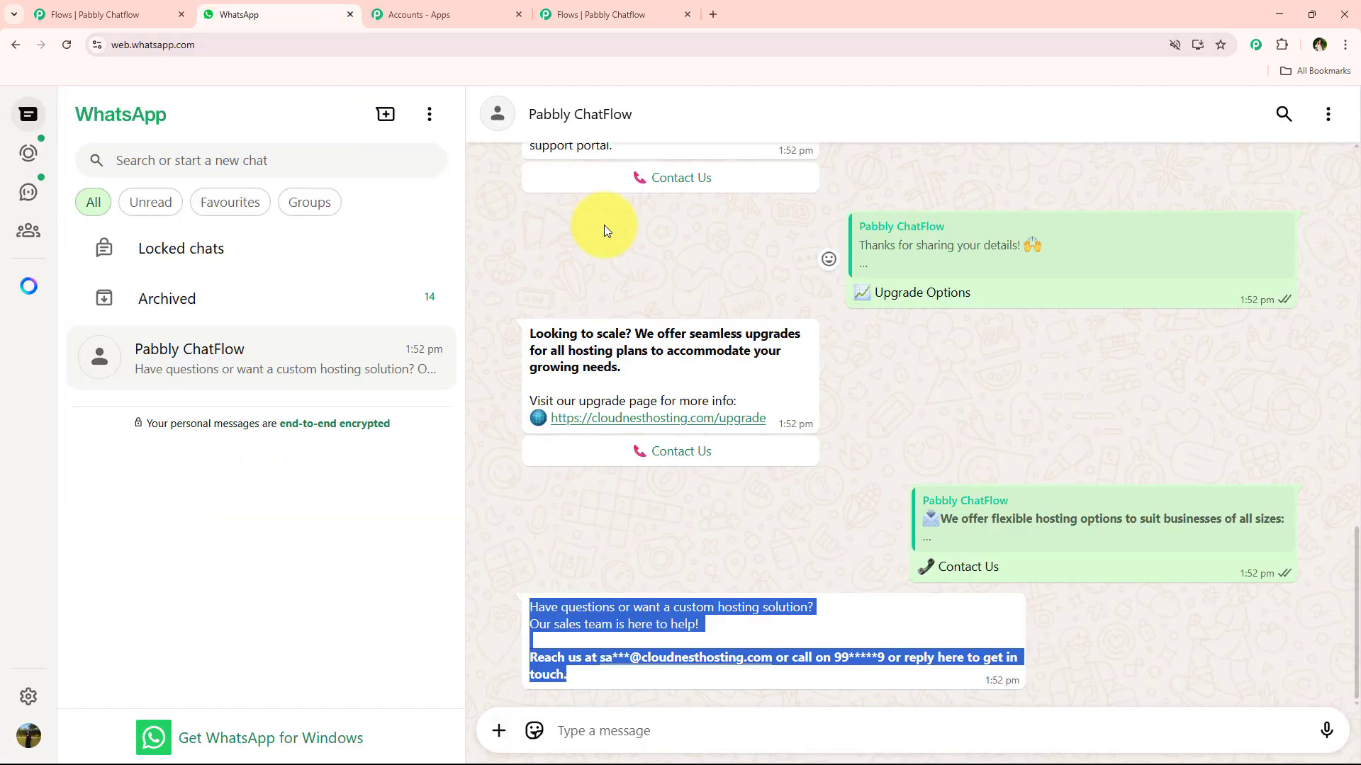
{"action": "left_click", "coordinate": [1328, 114]}
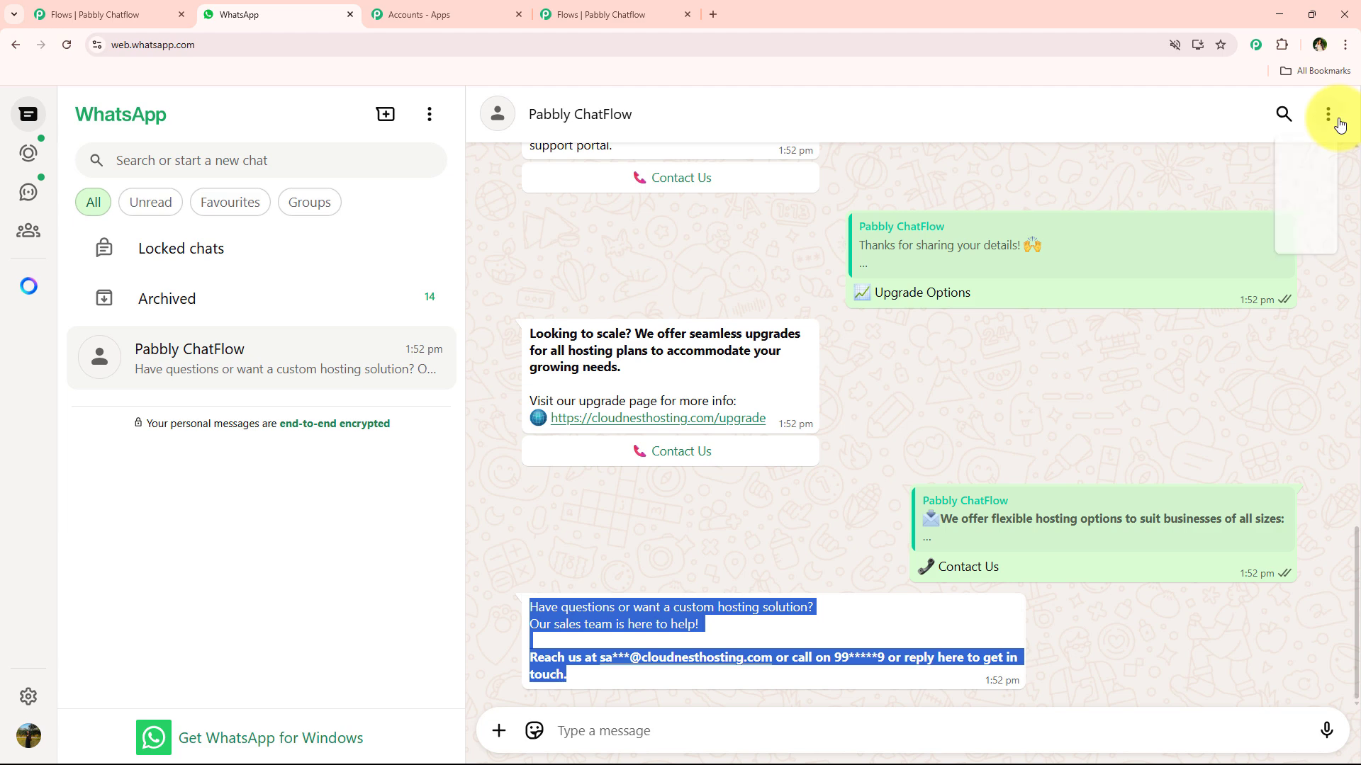
{"action": "left_click", "coordinate": [1236, 416]}
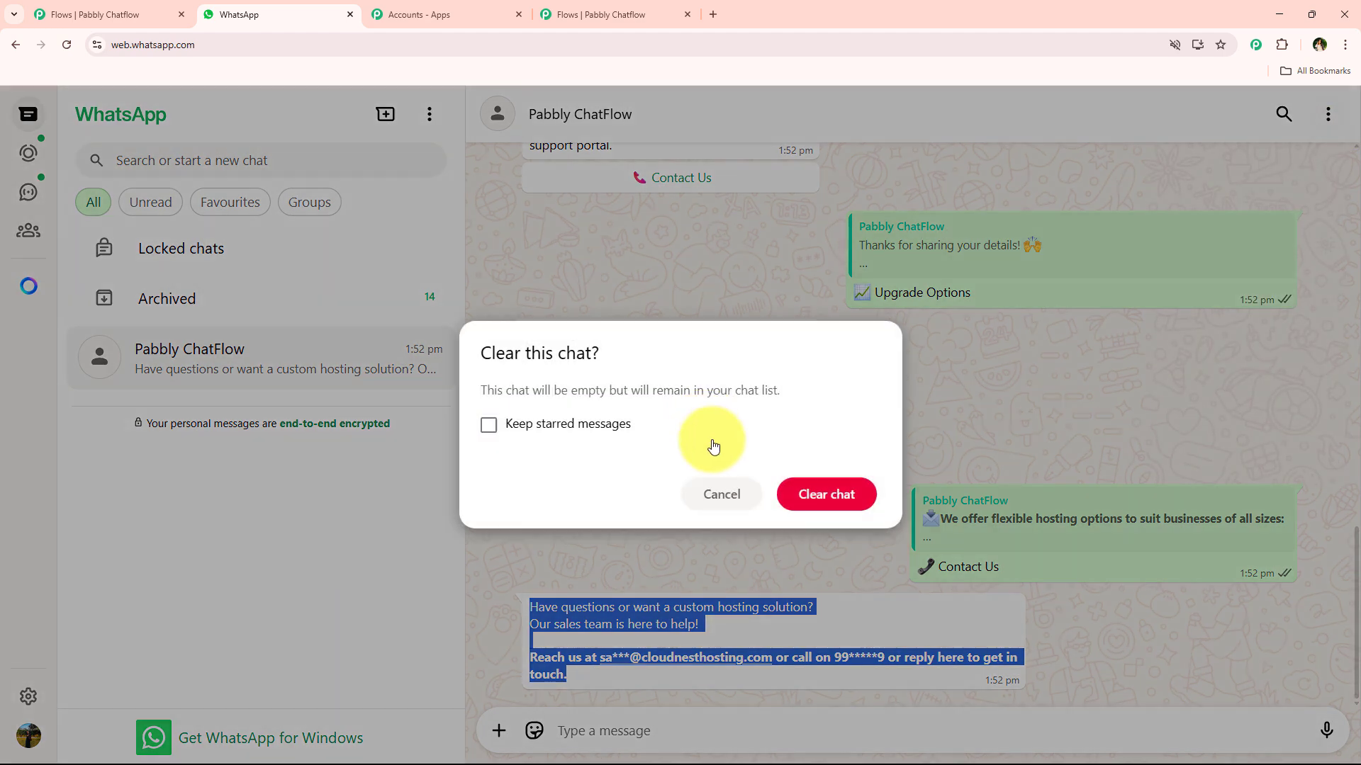
{"action": "left_click", "coordinate": [825, 498]}
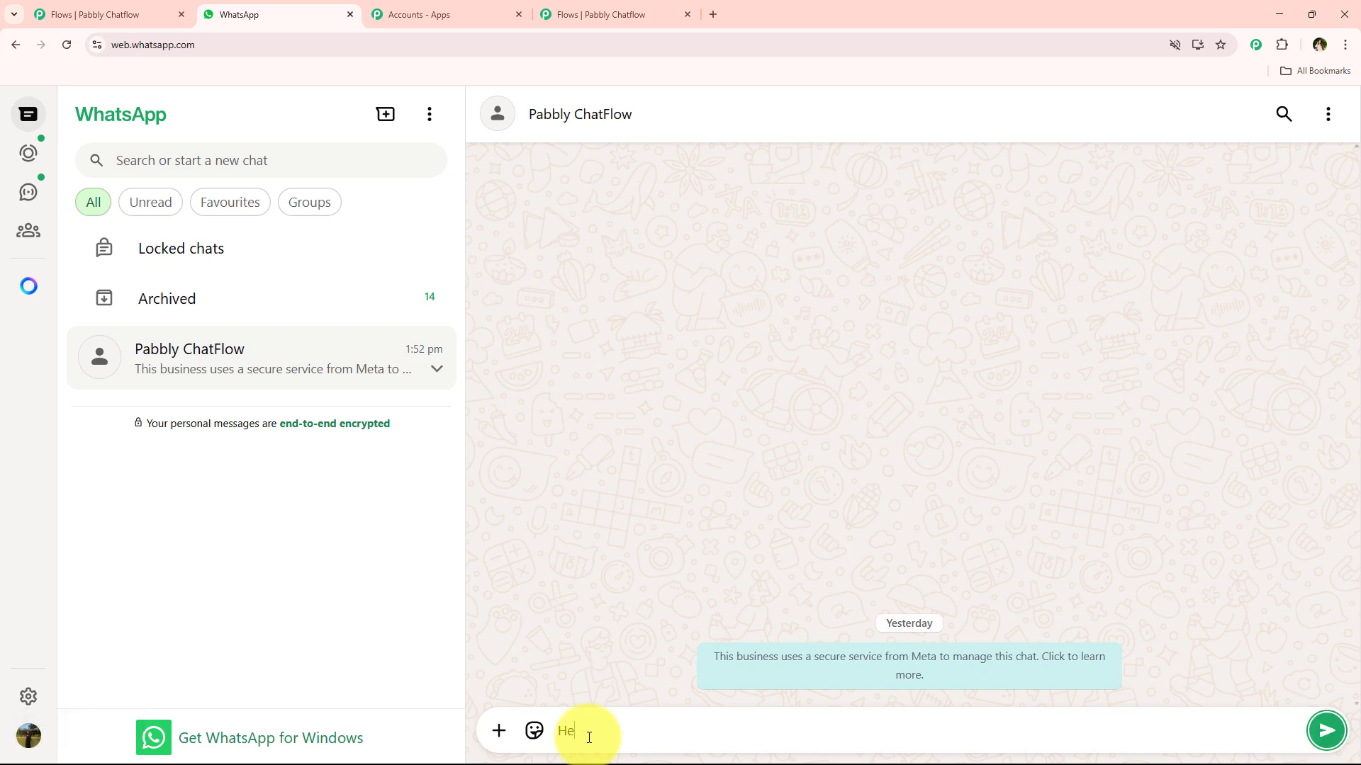
{"action": "key", "text": "Return"}
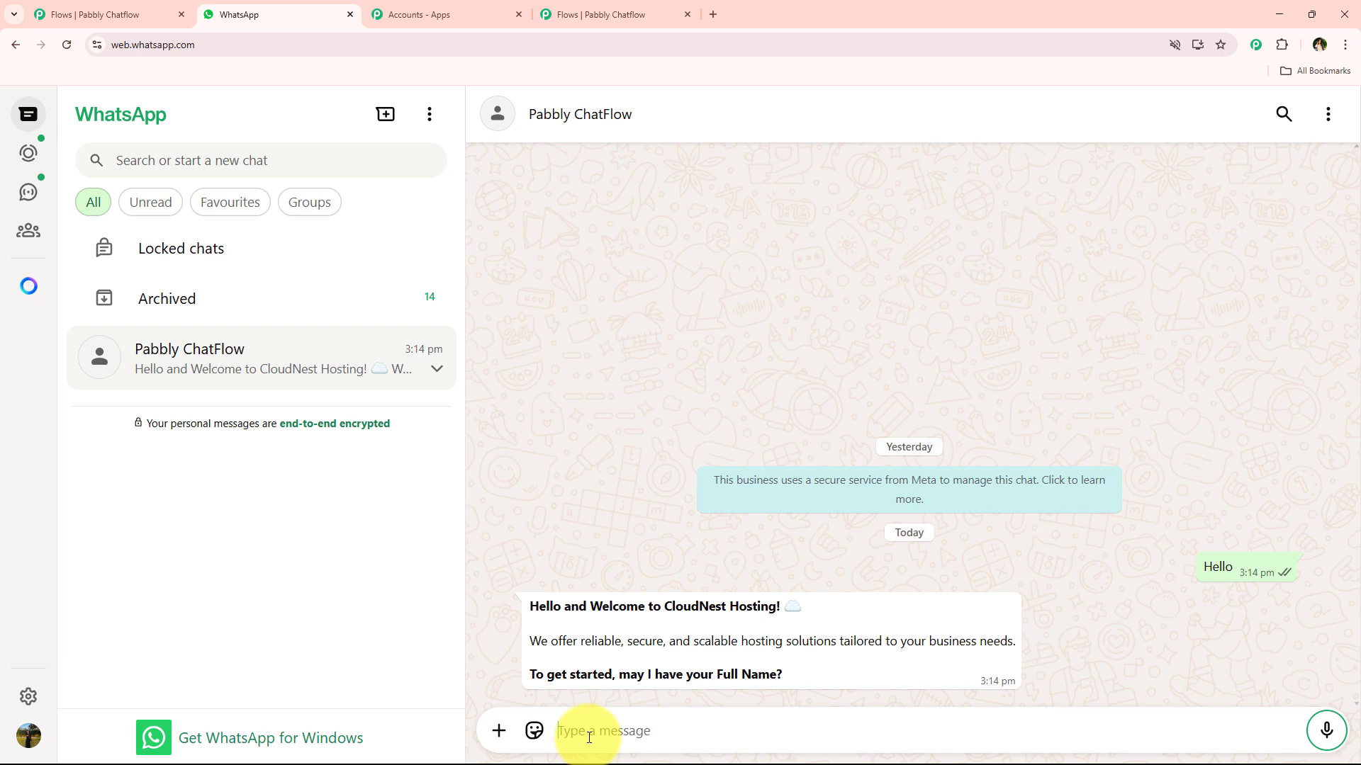
Step: Return to the flow builder and bring the Flow Start node and flow title into view
{"action": "left_click", "coordinate": [587, 8]}
{"action": "scroll", "coordinate": [598, 516], "scroll_direction": "down", "scroll_amount": 1}
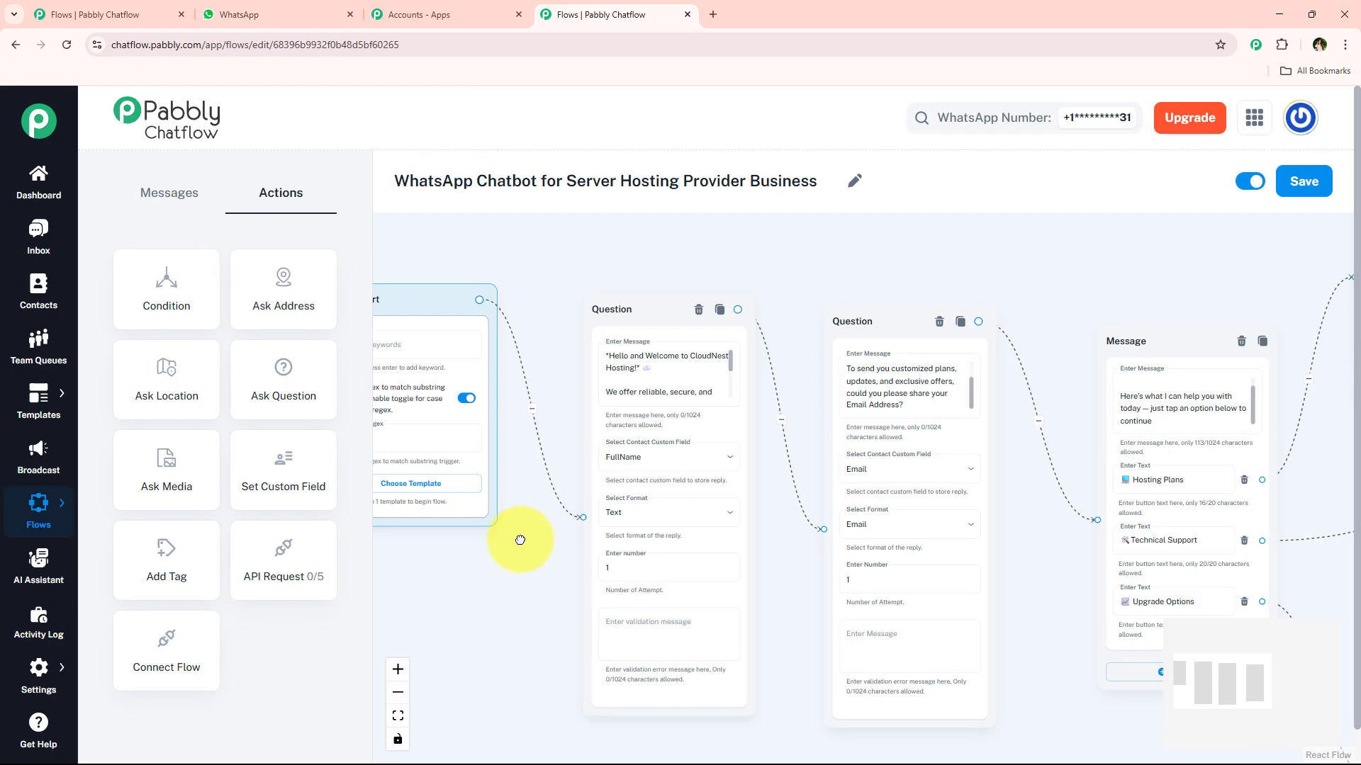
{"action": "left_click_drag", "start_coordinate": [519, 541], "coordinate": [607, 546]}
{"action": "scroll", "coordinate": [607, 545], "scroll_direction": "up", "scroll_amount": 1}
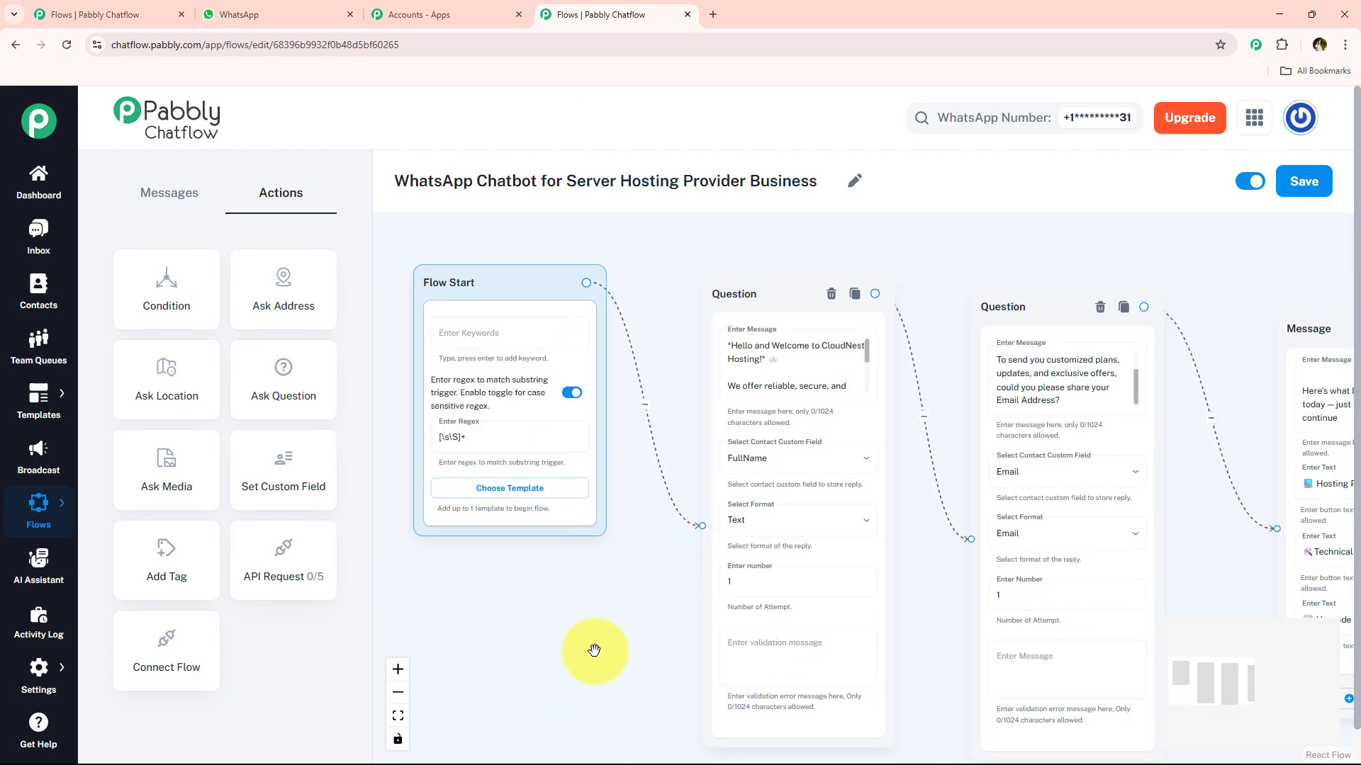
{"action": "left_click_drag", "start_coordinate": [392, 180], "coordinate": [820, 192]}
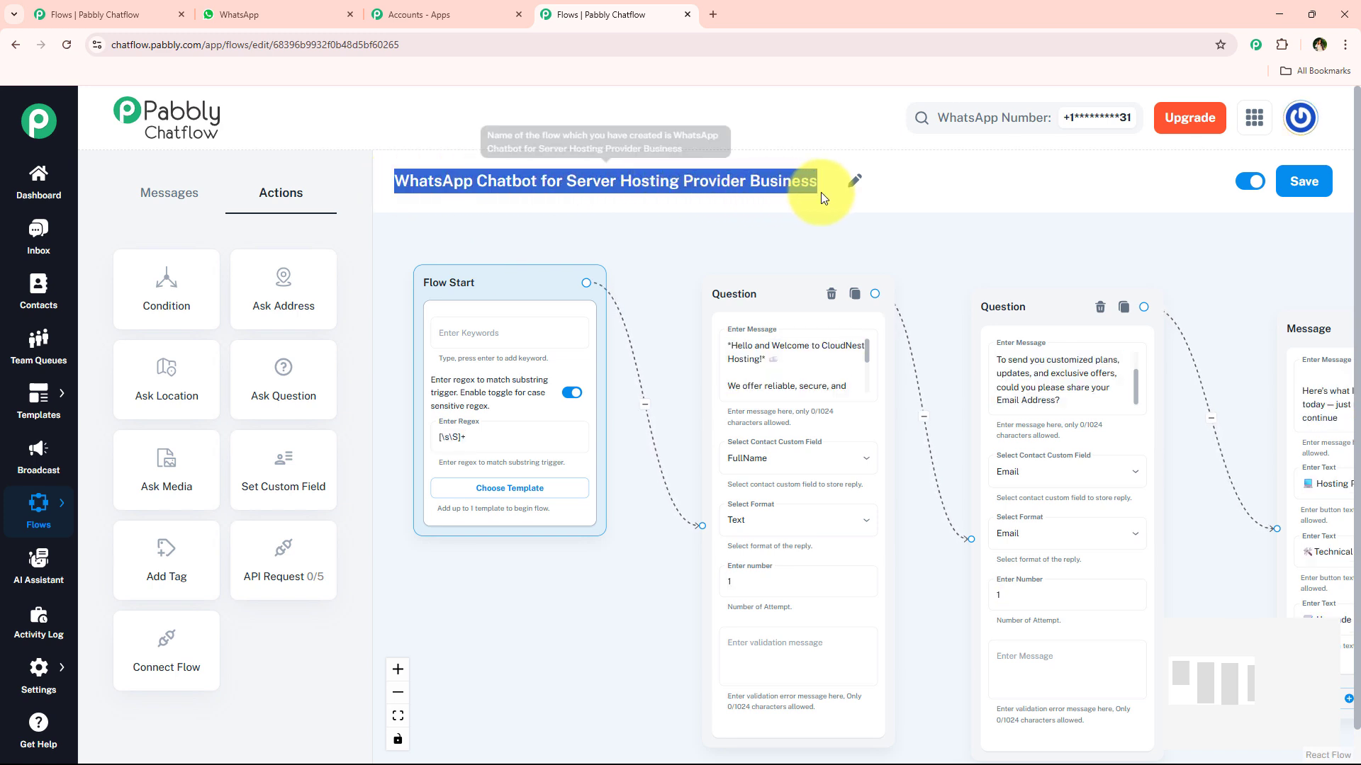
{"action": "left_click_drag", "start_coordinate": [637, 254], "coordinate": [496, 245]}
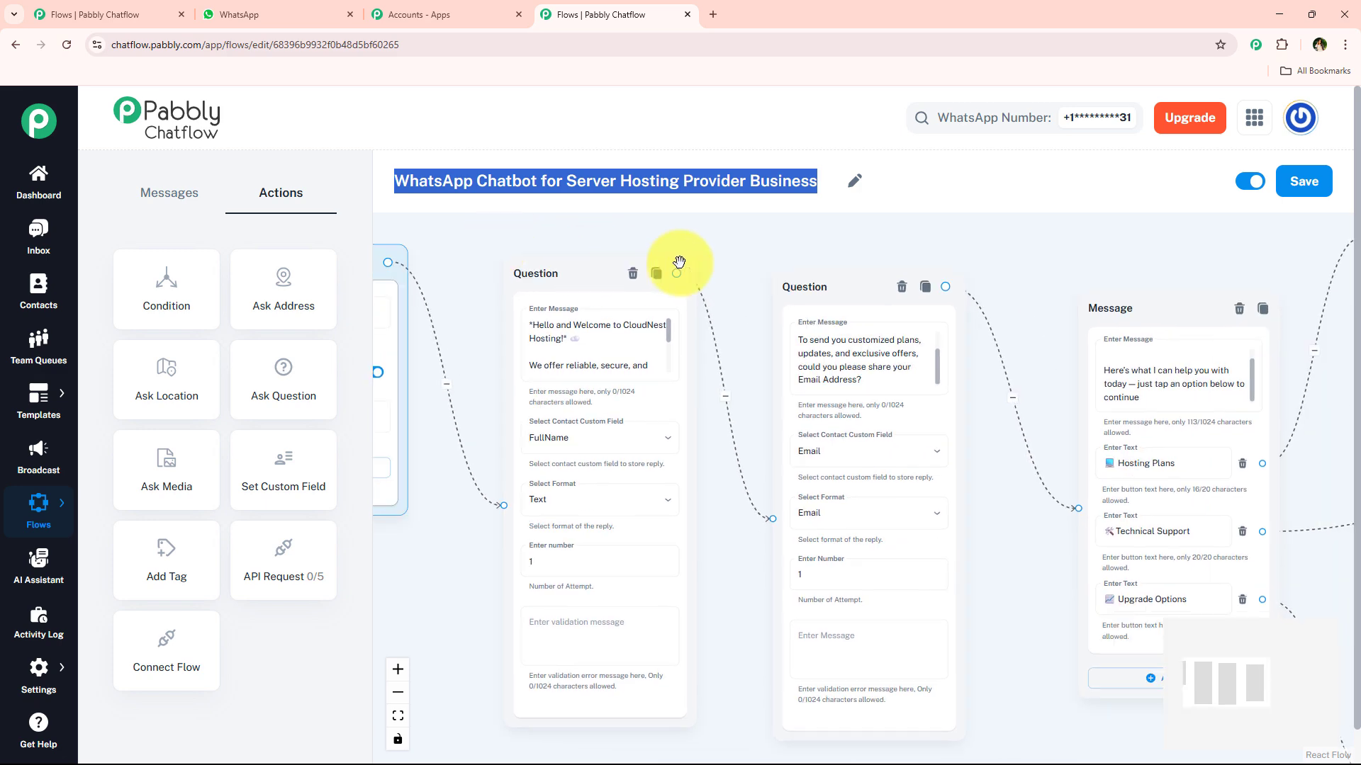
{"action": "left_click_drag", "start_coordinate": [807, 249], "coordinate": [612, 238]}
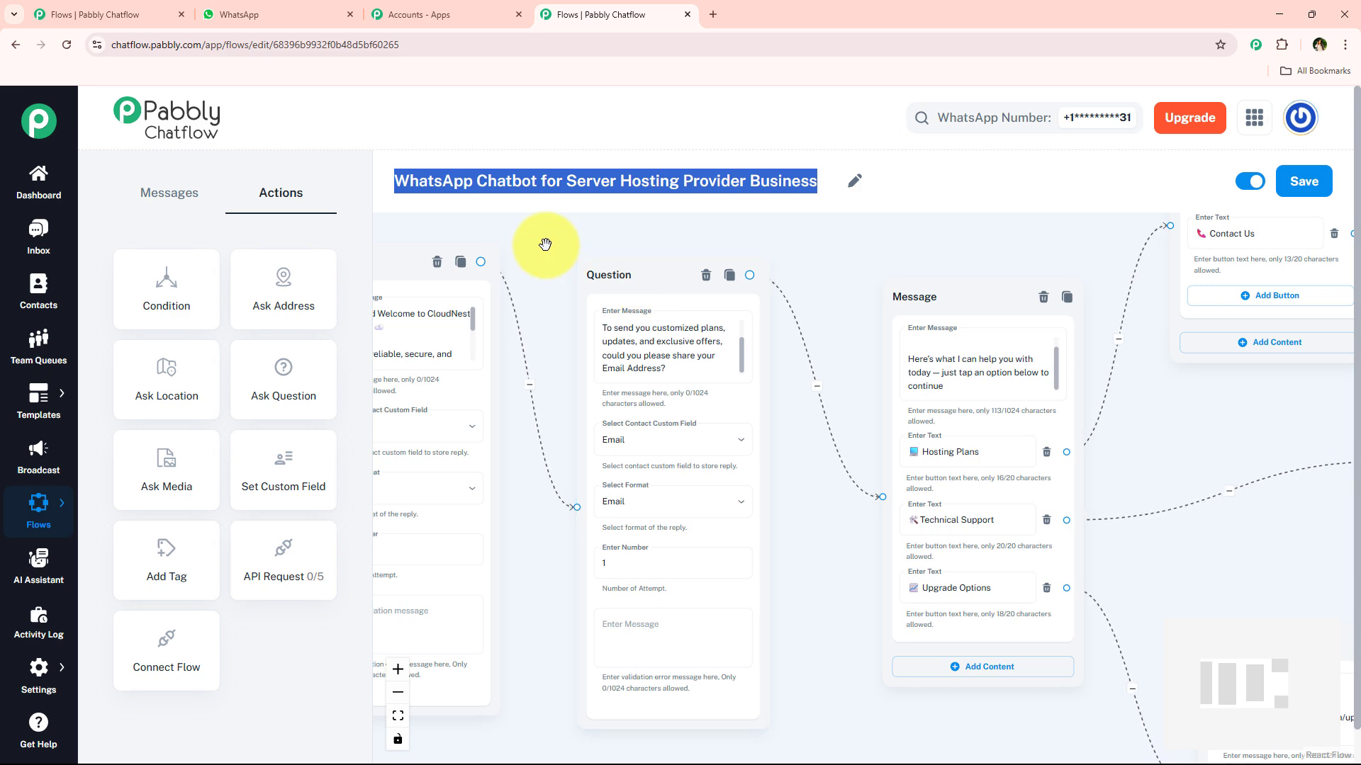
Step: Pan and zoom the canvas across the first Question and Message nodes
{"action": "left_click_drag", "start_coordinate": [577, 288], "coordinate": [651, 282]}
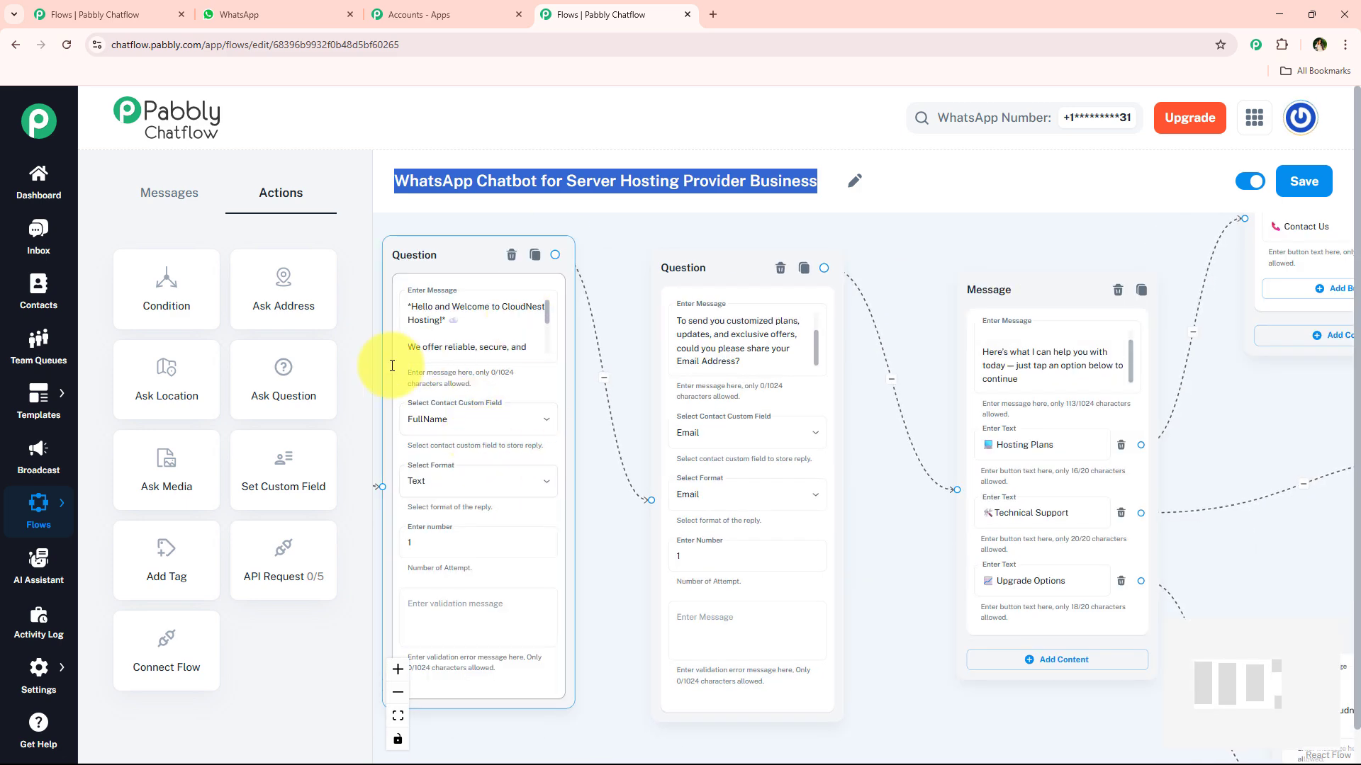
{"action": "scroll", "coordinate": [913, 252], "scroll_direction": "down", "scroll_amount": 3}
{"action": "left_click_drag", "start_coordinate": [930, 253], "coordinate": [933, 285]}
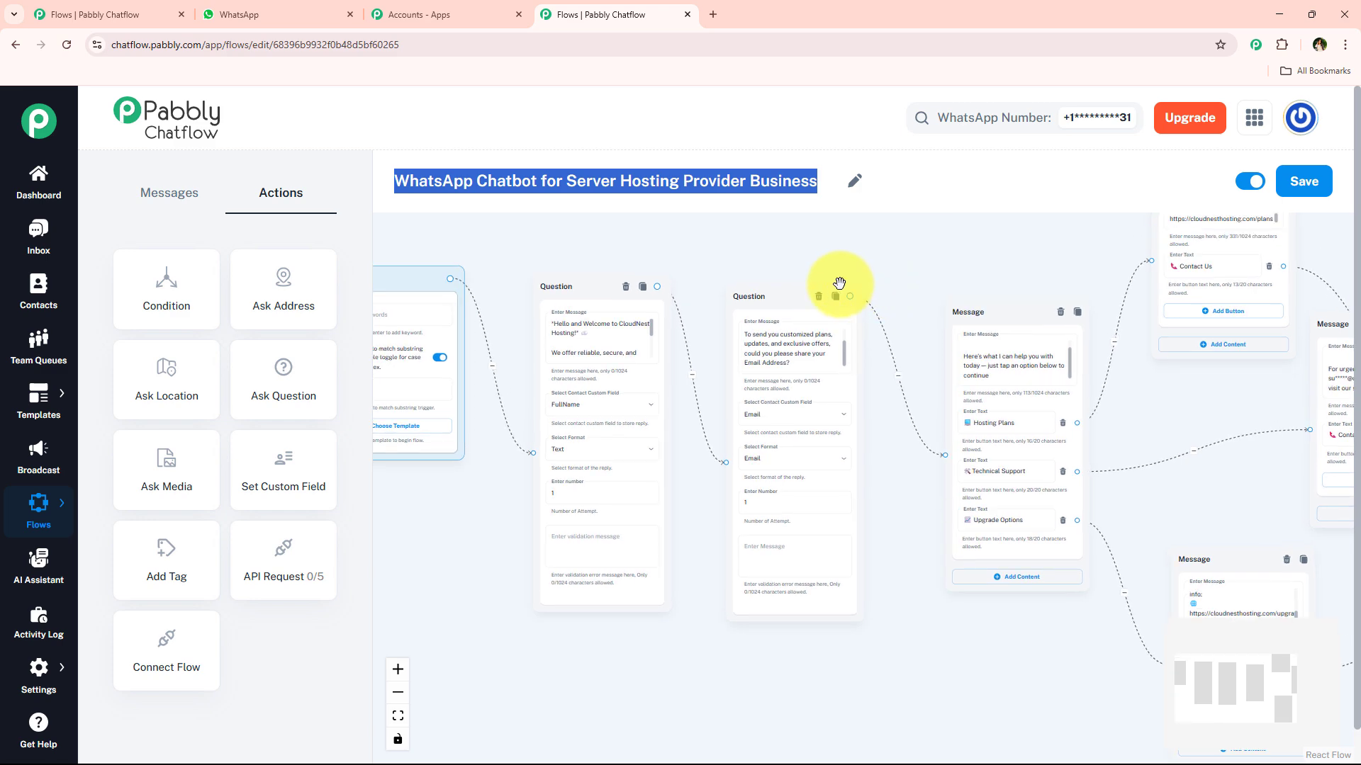
{"action": "scroll", "coordinate": [842, 286], "scroll_direction": "up", "scroll_amount": 3}
{"action": "left_click_drag", "start_coordinate": [723, 262], "coordinate": [852, 255]}
{"action": "left_click_drag", "start_coordinate": [427, 241], "coordinate": [361, 236]}
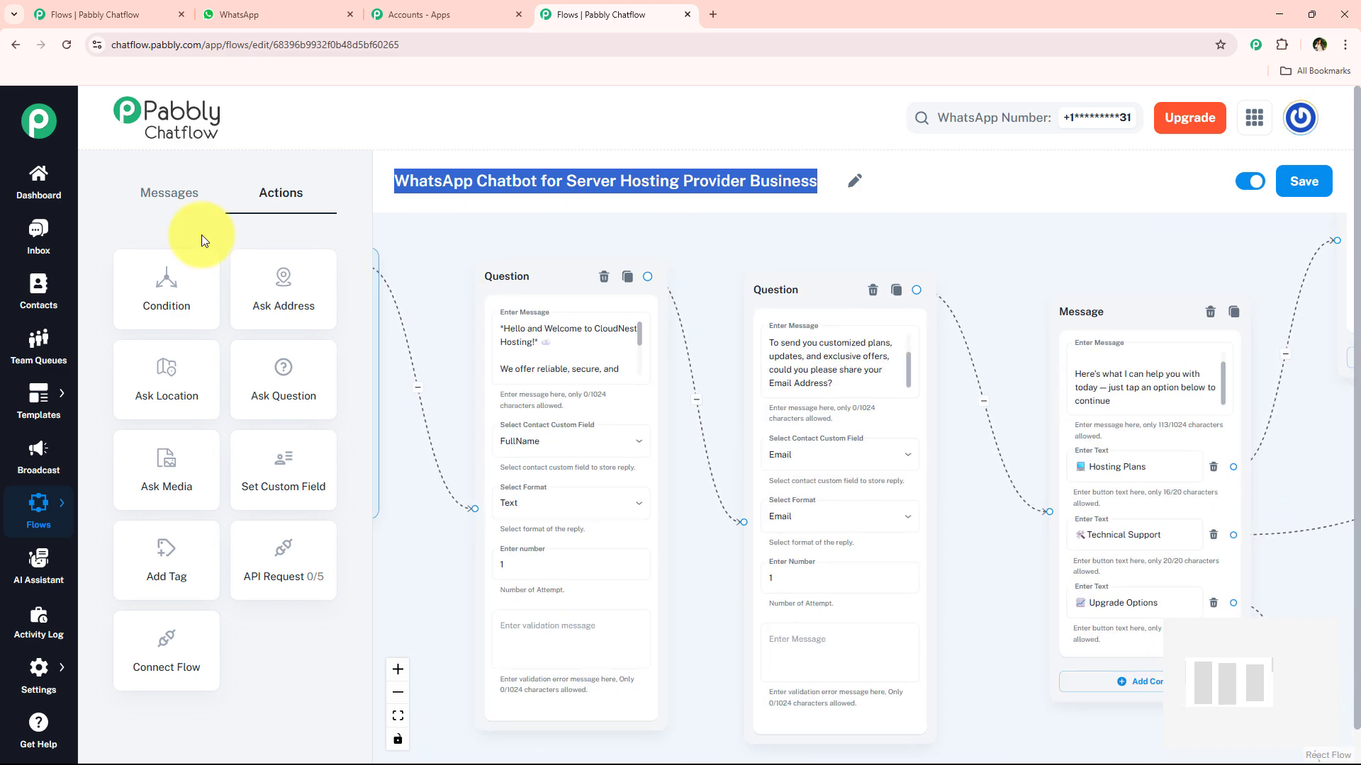
{"action": "scroll", "coordinate": [718, 294], "scroll_direction": "down", "scroll_amount": 2}
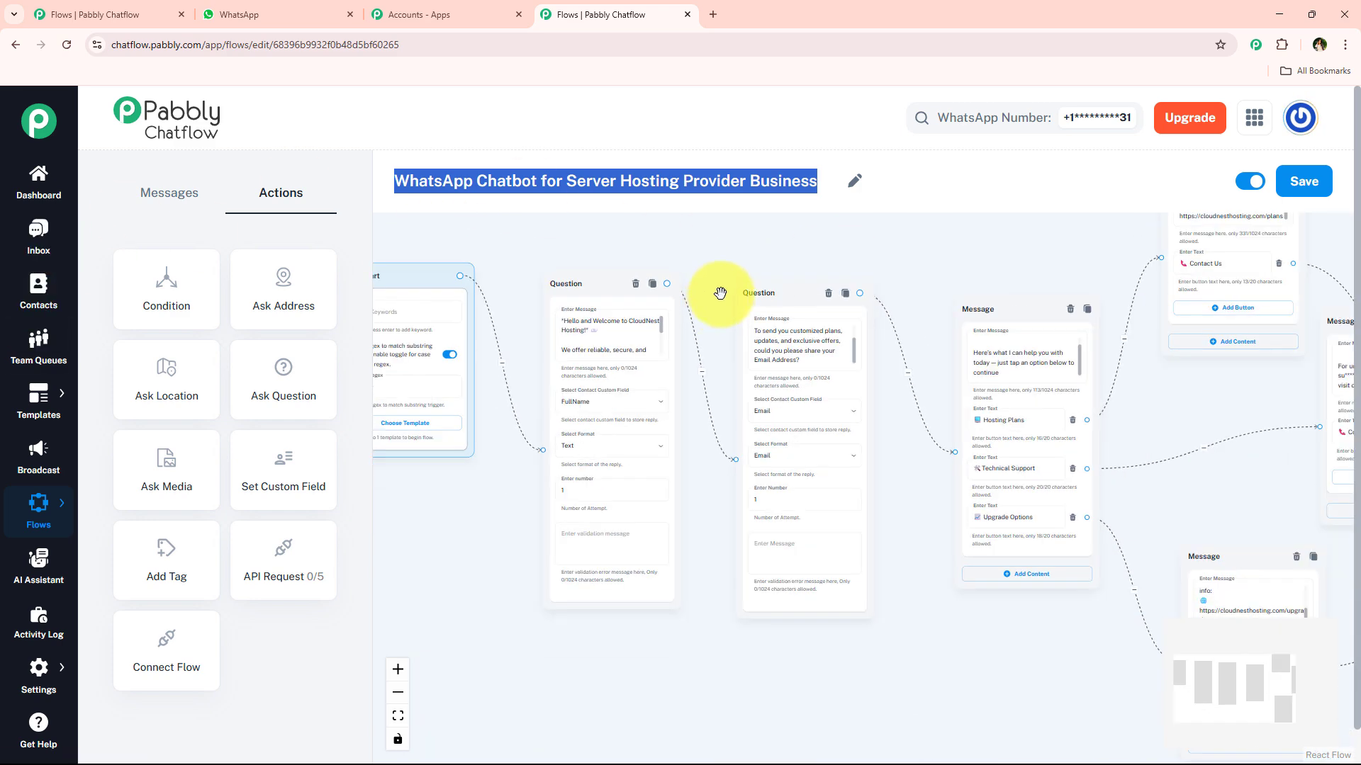
{"action": "left_click", "coordinate": [899, 199]}
{"action": "scroll", "coordinate": [608, 268], "scroll_direction": "down", "scroll_amount": 2}
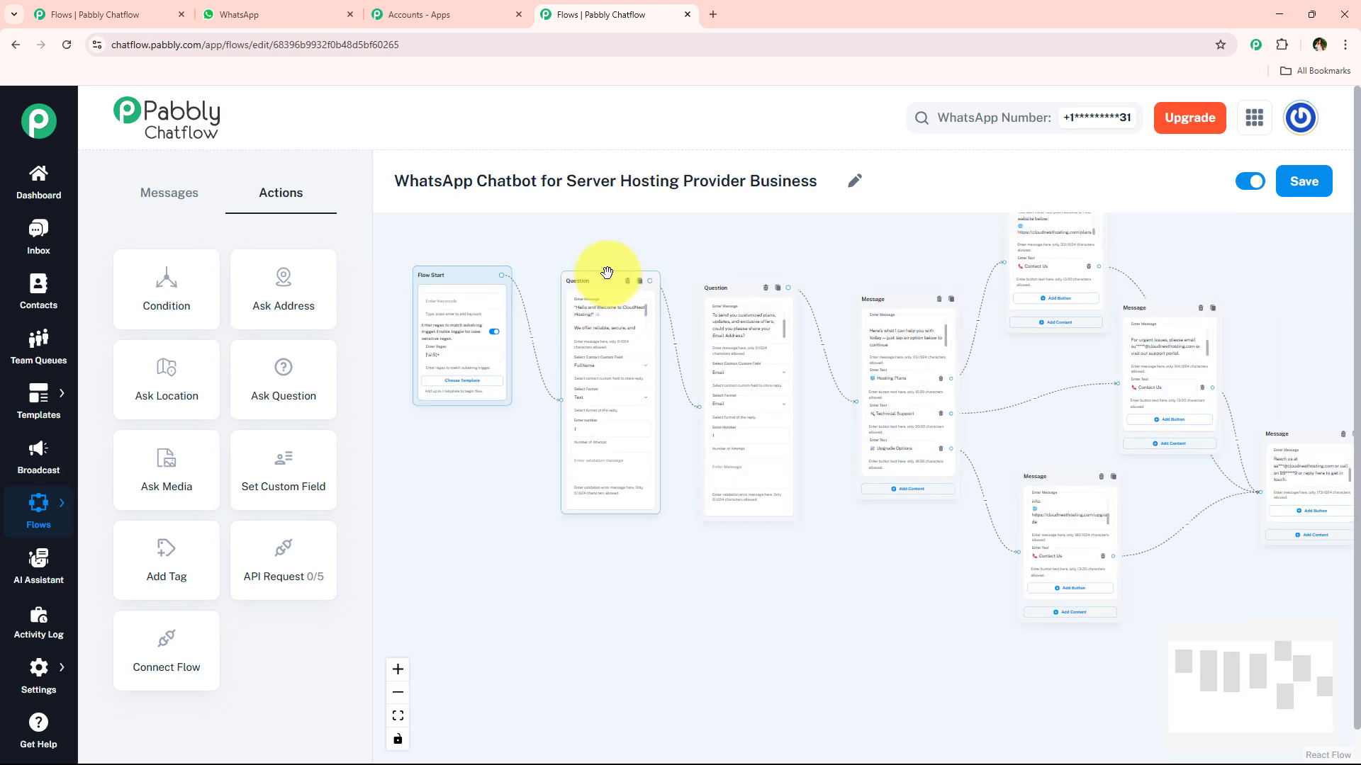
{"action": "scroll", "coordinate": [814, 279], "scroll_direction": "up", "scroll_amount": 4}
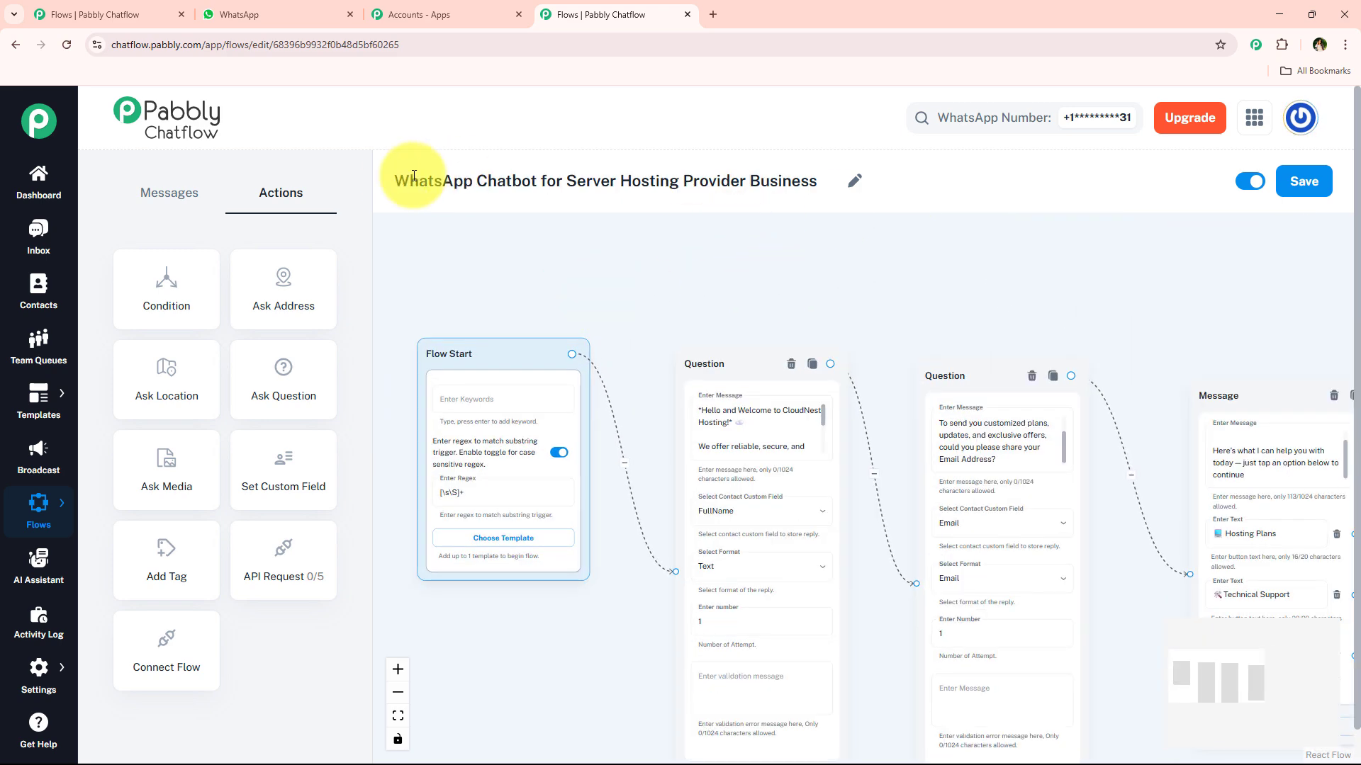
Step: Pan over the later branching Message nodes, then select the first Message node
{"action": "left_click_drag", "start_coordinate": [394, 182], "coordinate": [814, 175]}
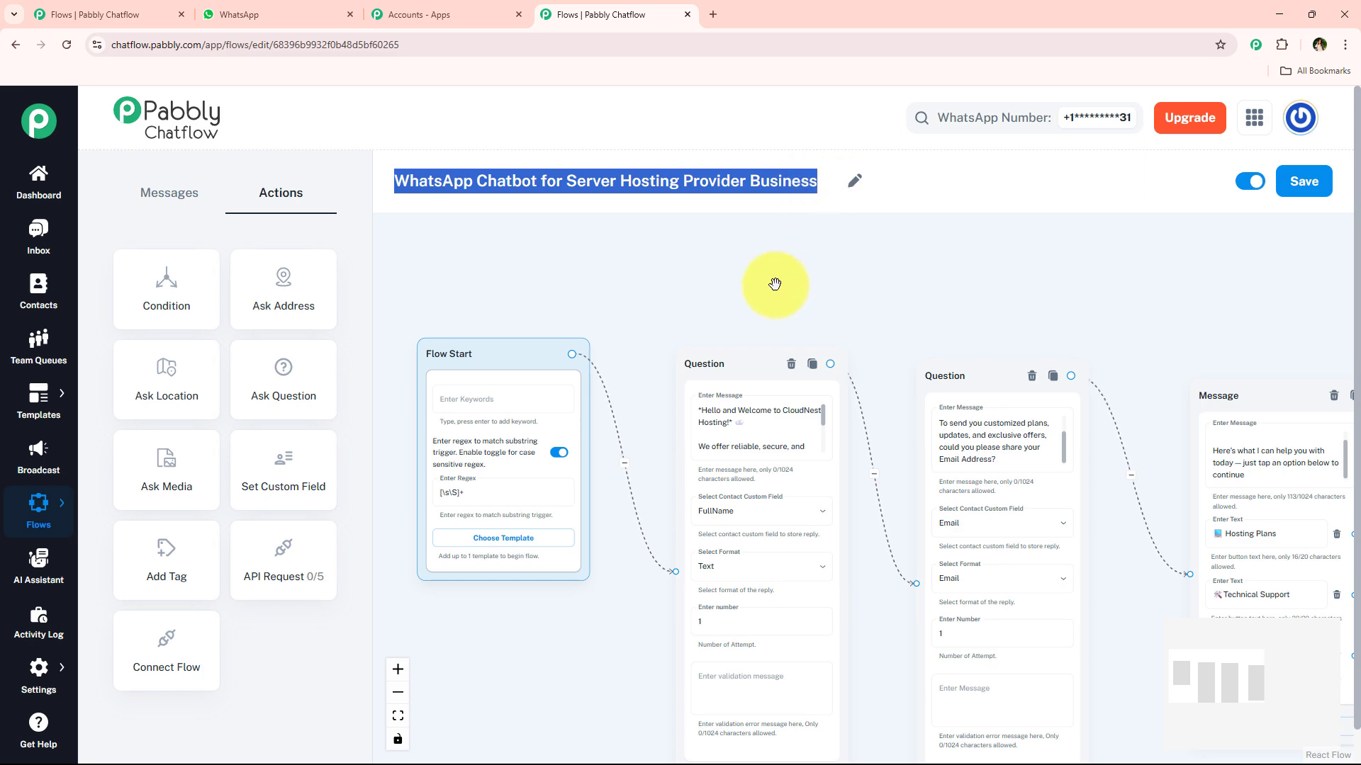
{"action": "scroll", "coordinate": [702, 292], "scroll_direction": "up", "scroll_amount": 2}
{"action": "left_click_drag", "start_coordinate": [702, 292], "coordinate": [778, 246]}
{"action": "left_click_drag", "start_coordinate": [1038, 274], "coordinate": [720, 277]}
{"action": "left_click_drag", "start_coordinate": [970, 279], "coordinate": [751, 278]}
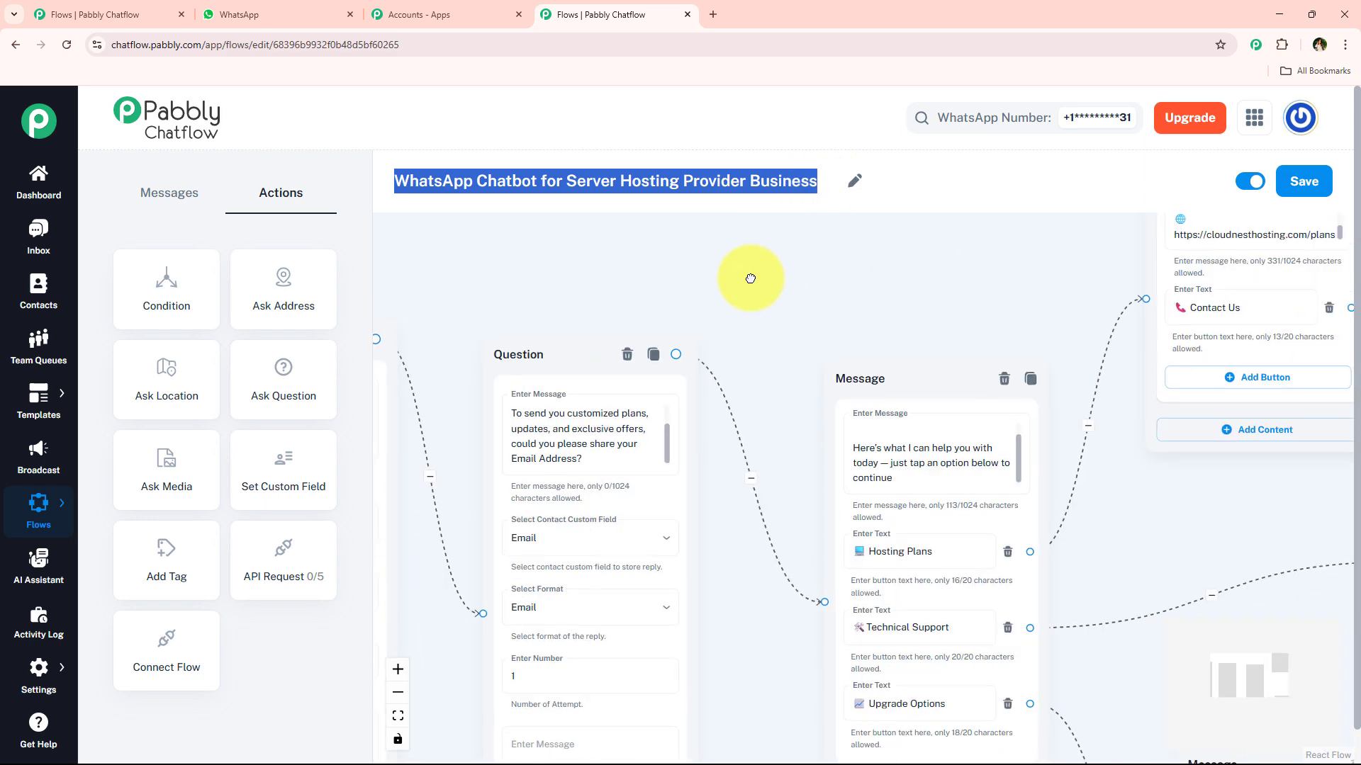
{"action": "left_click_drag", "start_coordinate": [1176, 279], "coordinate": [1151, 278]}
{"action": "left_click_drag", "start_coordinate": [898, 282], "coordinate": [624, 255]}
{"action": "left_click_drag", "start_coordinate": [720, 252], "coordinate": [656, 261]}
{"action": "scroll", "coordinate": [552, 258], "scroll_direction": "down", "scroll_amount": 2}
{"action": "scroll", "coordinate": [552, 258], "scroll_direction": "down", "scroll_amount": 2}
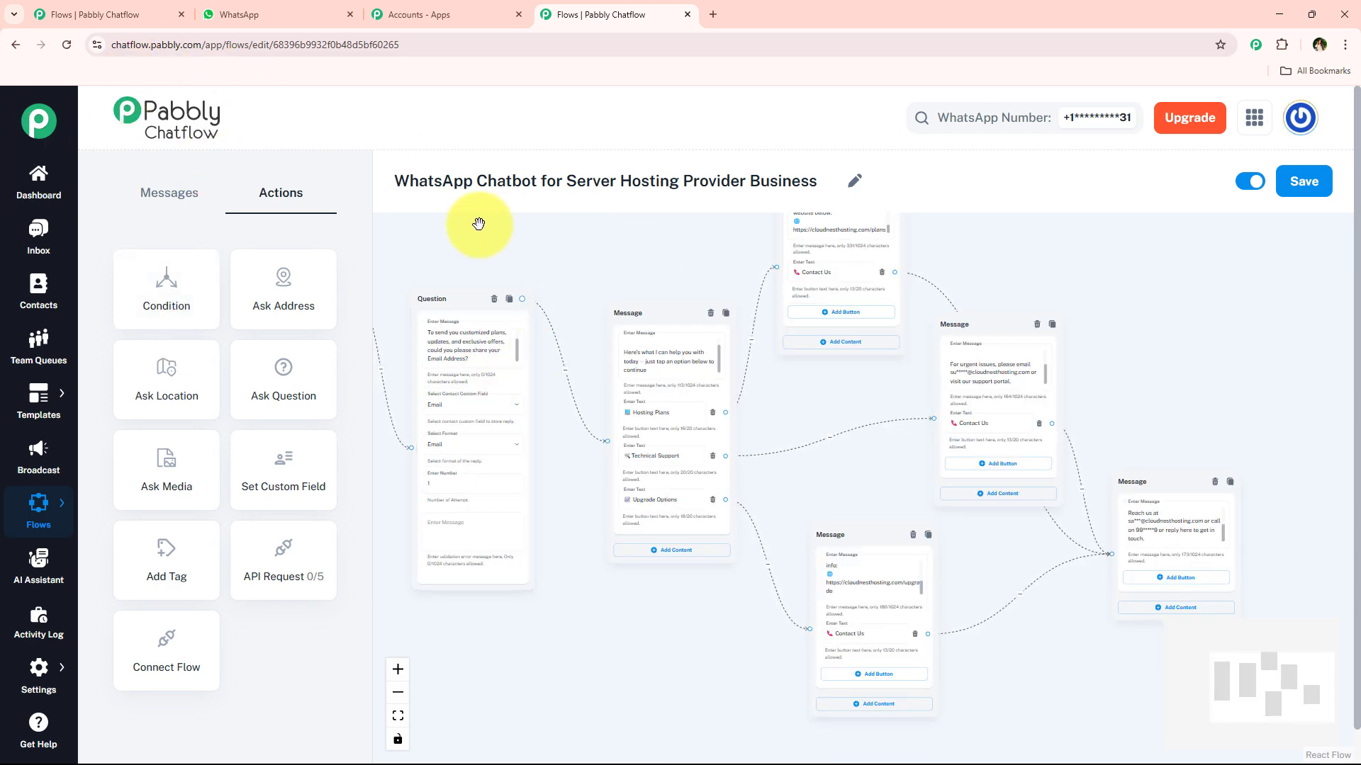
{"action": "left_click_drag", "start_coordinate": [376, 184], "coordinate": [827, 182]}
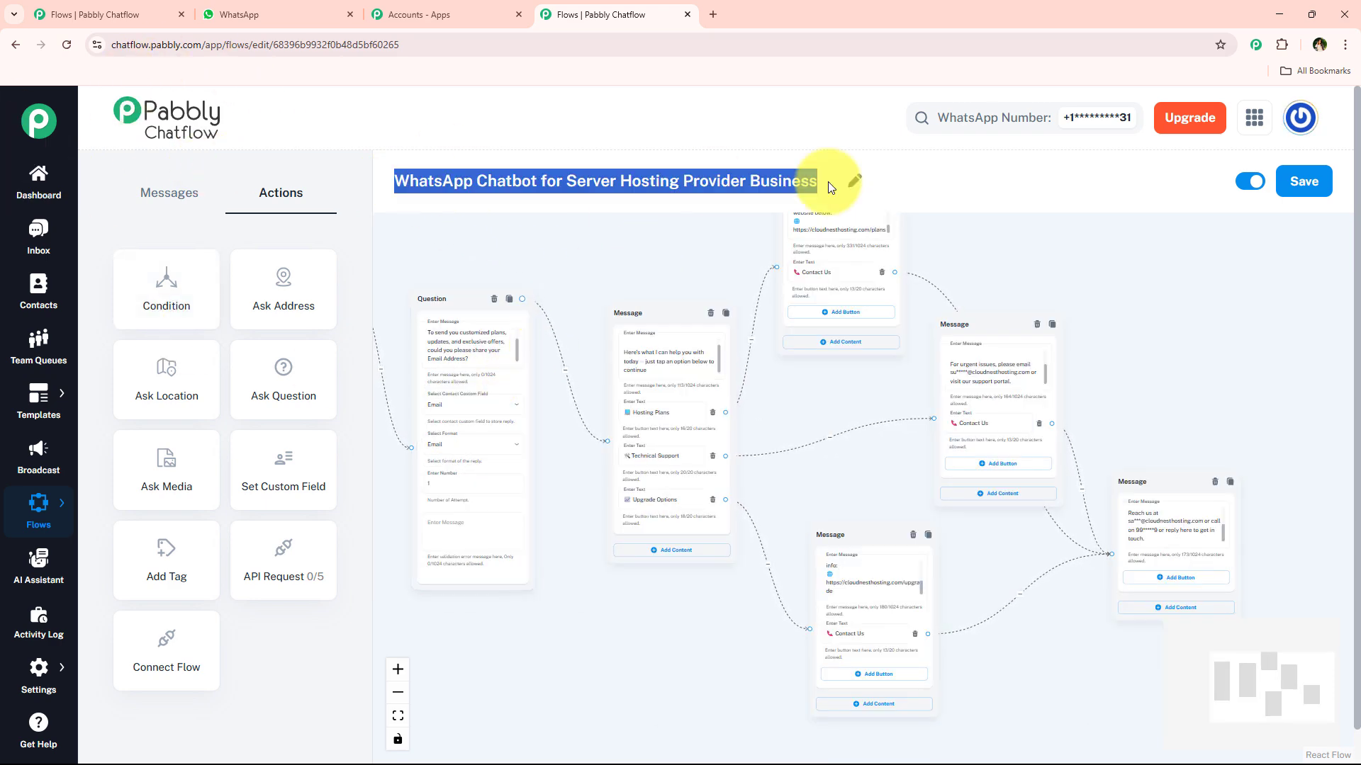
{"action": "left_click", "coordinate": [621, 210]}
{"action": "left_click", "coordinate": [610, 316]}
{"action": "scroll", "coordinate": [610, 316], "scroll_direction": "down", "scroll_amount": 4}
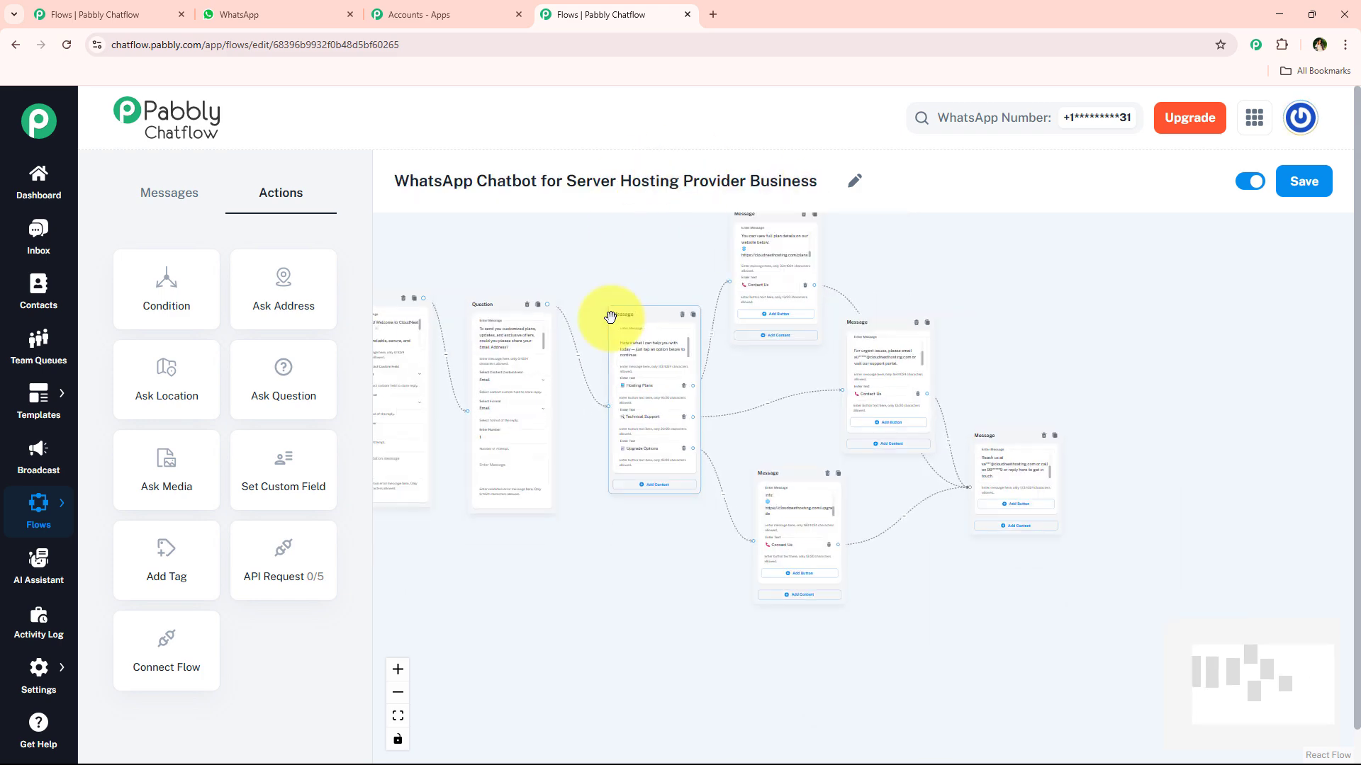